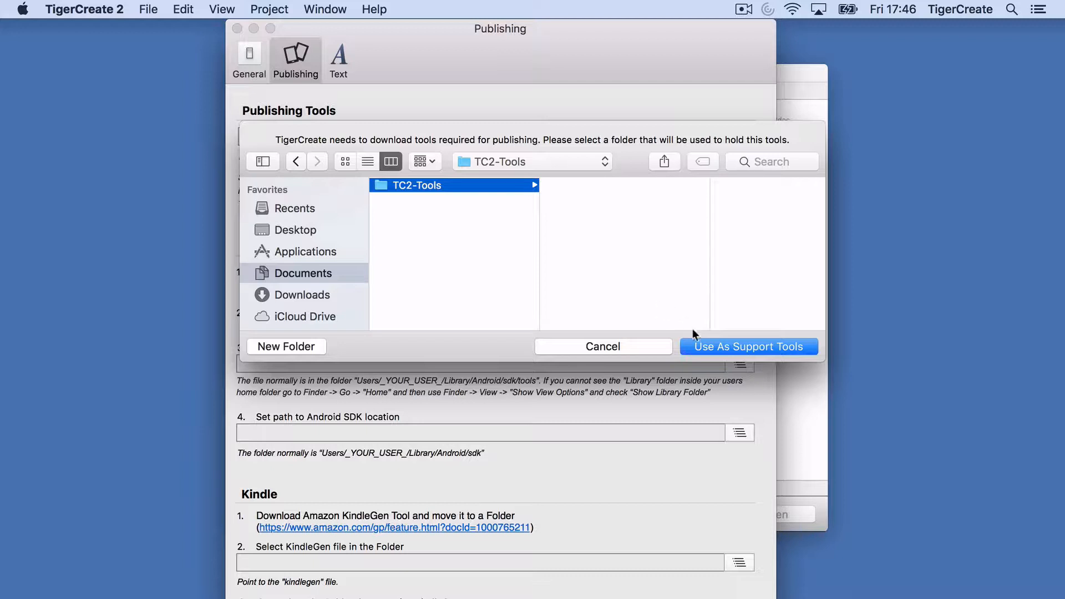
Step: Use Documents/TC2-Tools as TigerCreate 2's publishing support tools folder
left_click(718, 344)
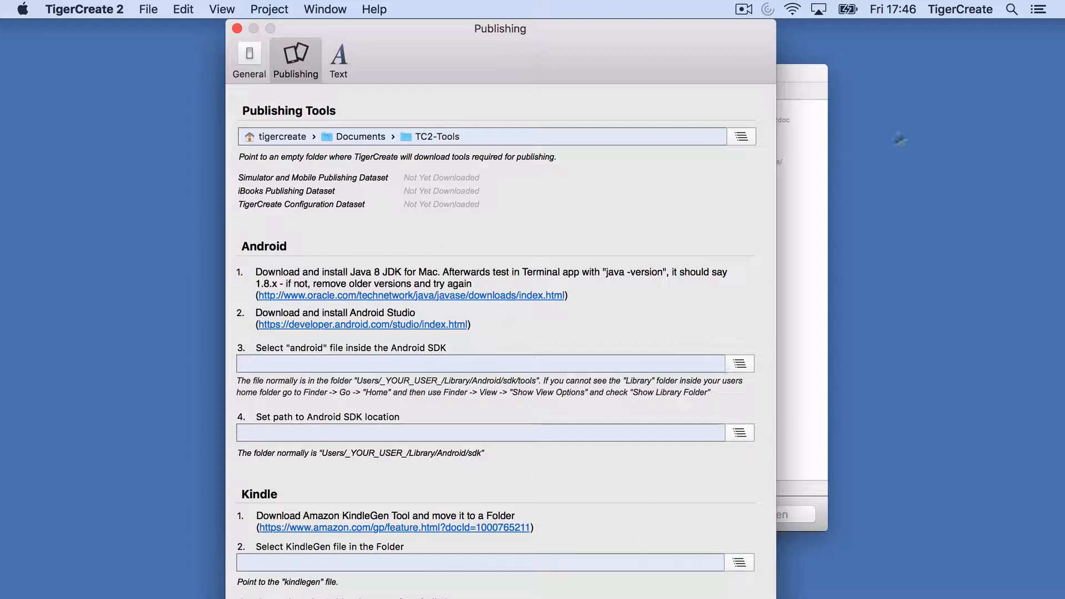
left_click(1011, 9)
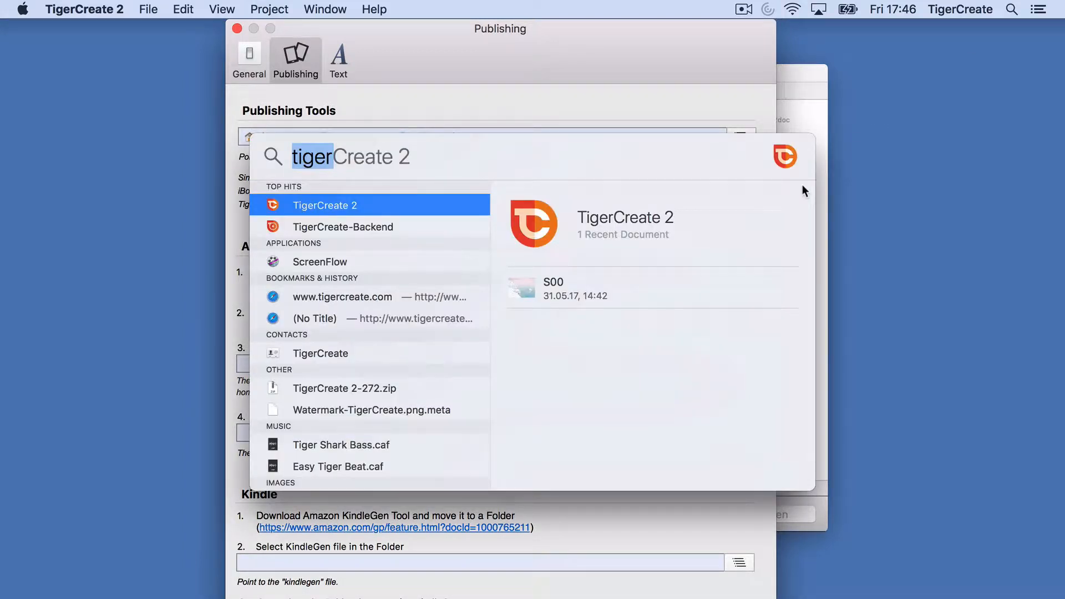
Step: Launch Terminal from Spotlight and arrange it beside the Publishing window
type("Terminal")
key("Return")
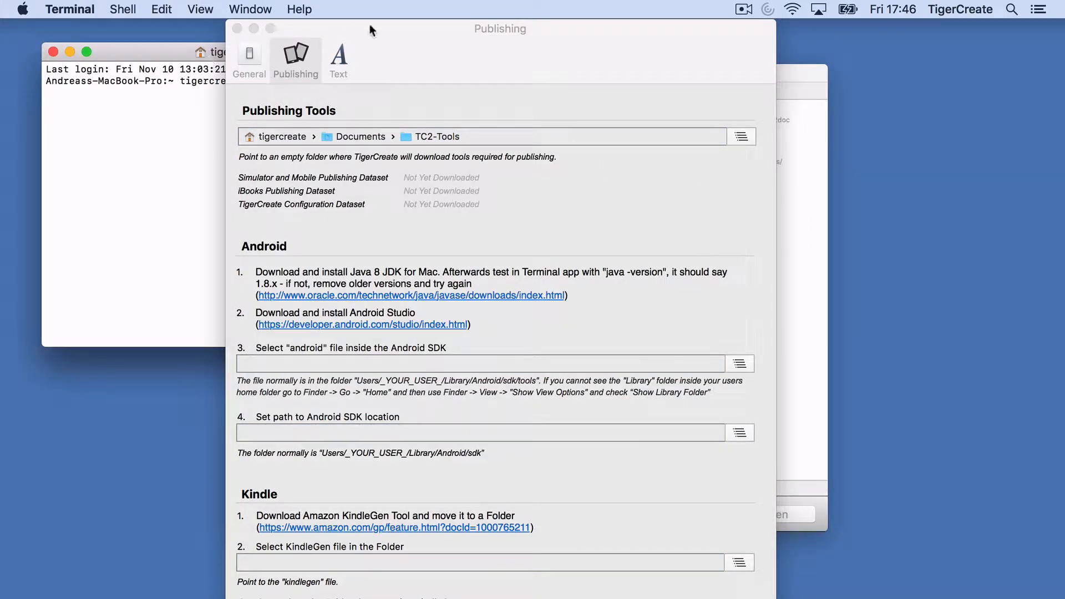
left_click_drag(371, 30, 659, 34)
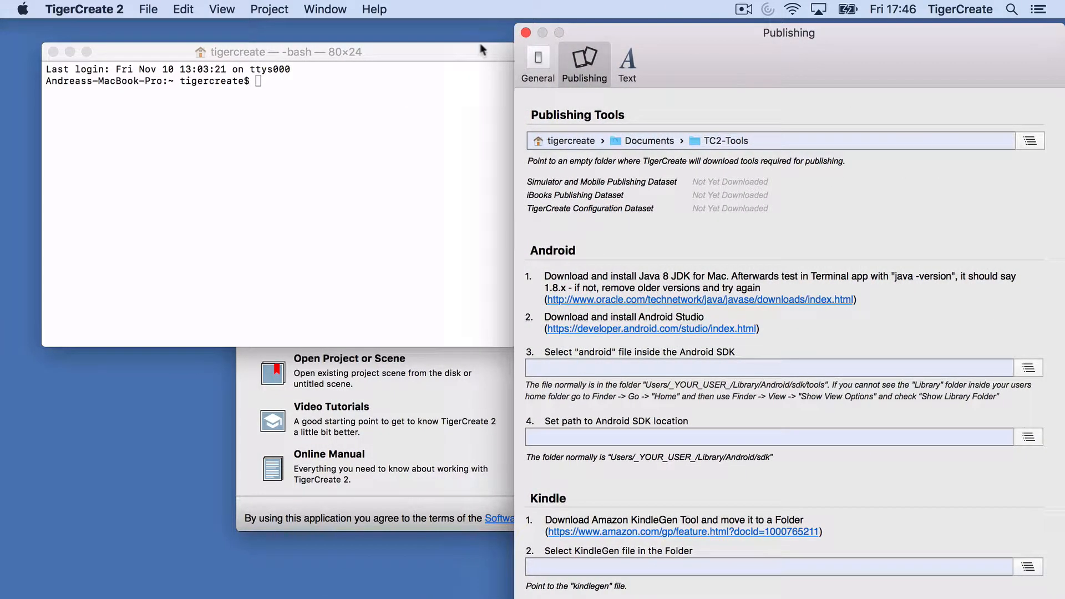
left_click_drag(482, 50, 470, 113)
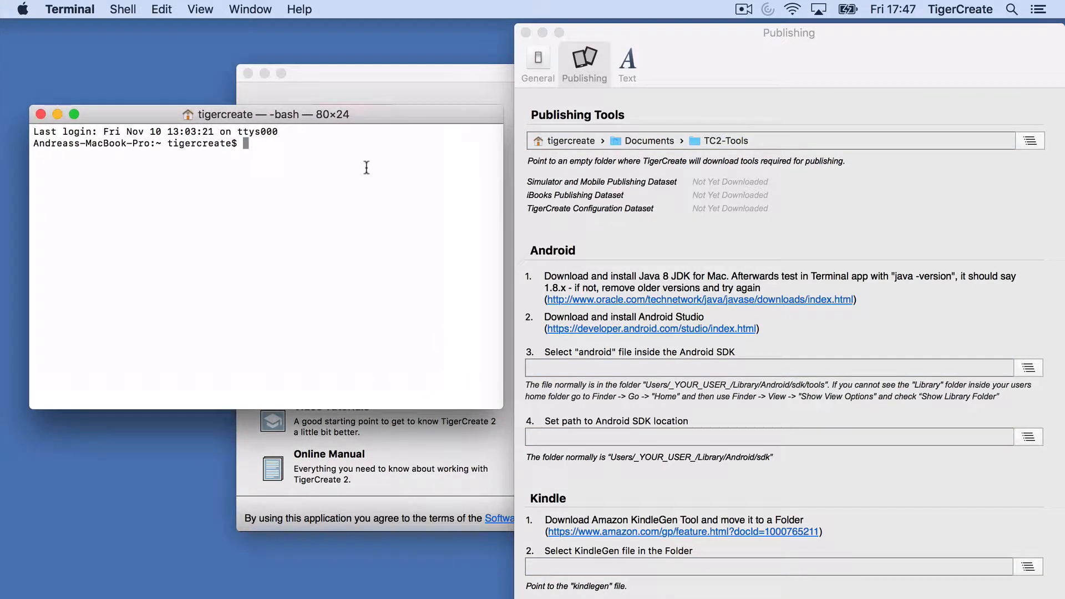
Step: Run java -version, which finds no Java runtime, and dismiss the JDK install prompt
type("java -version")
key("Return")
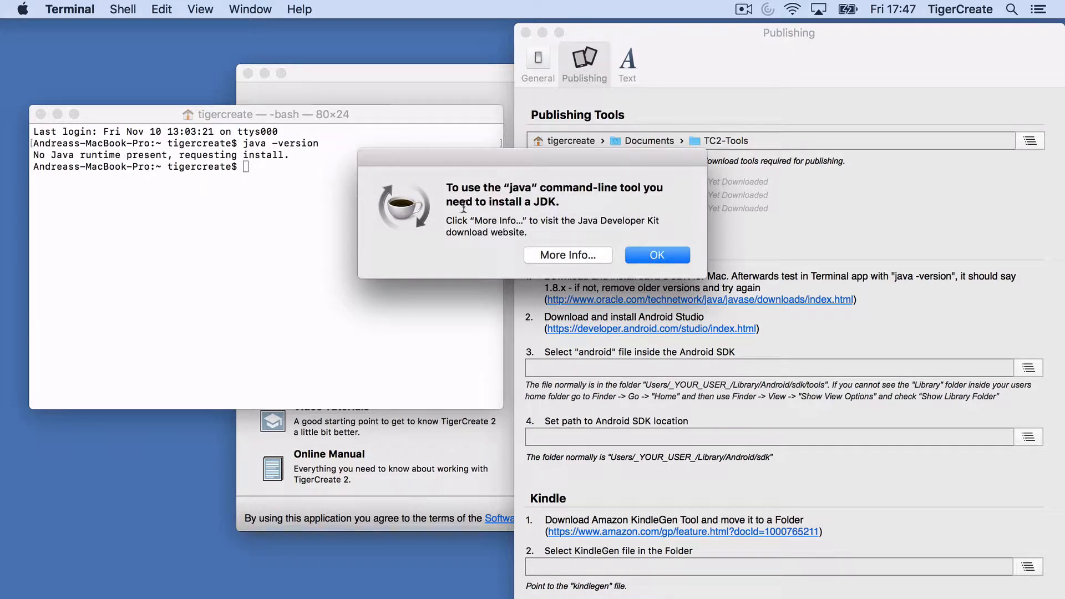
left_click(650, 256)
left_click_drag(676, 34, 518, 30)
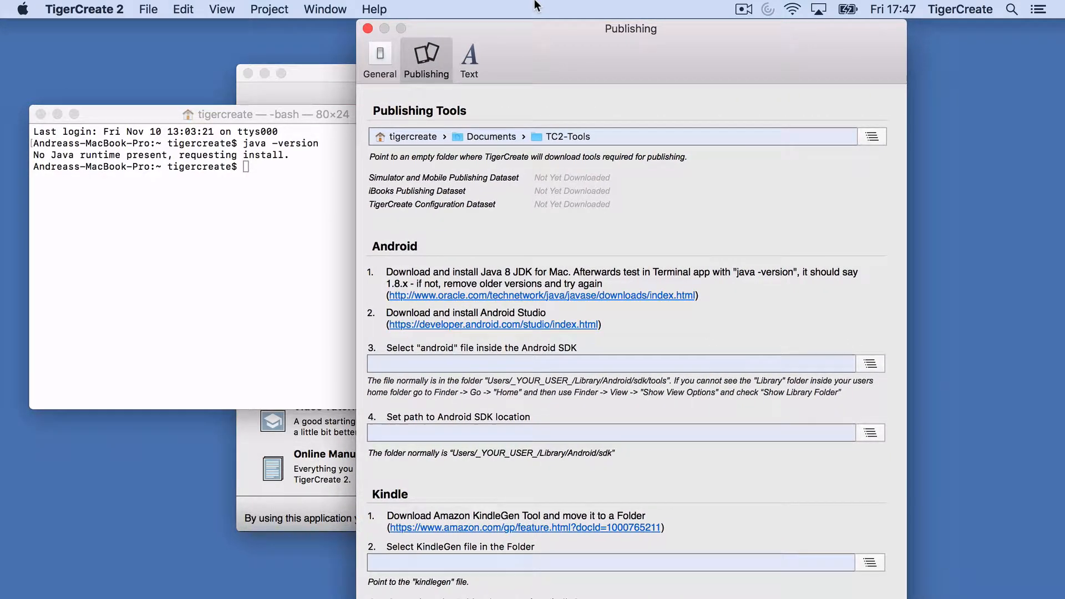
Step: Open Oracle's Java SE downloads page, closing the Publishing window and the Java alert
left_click(517, 295)
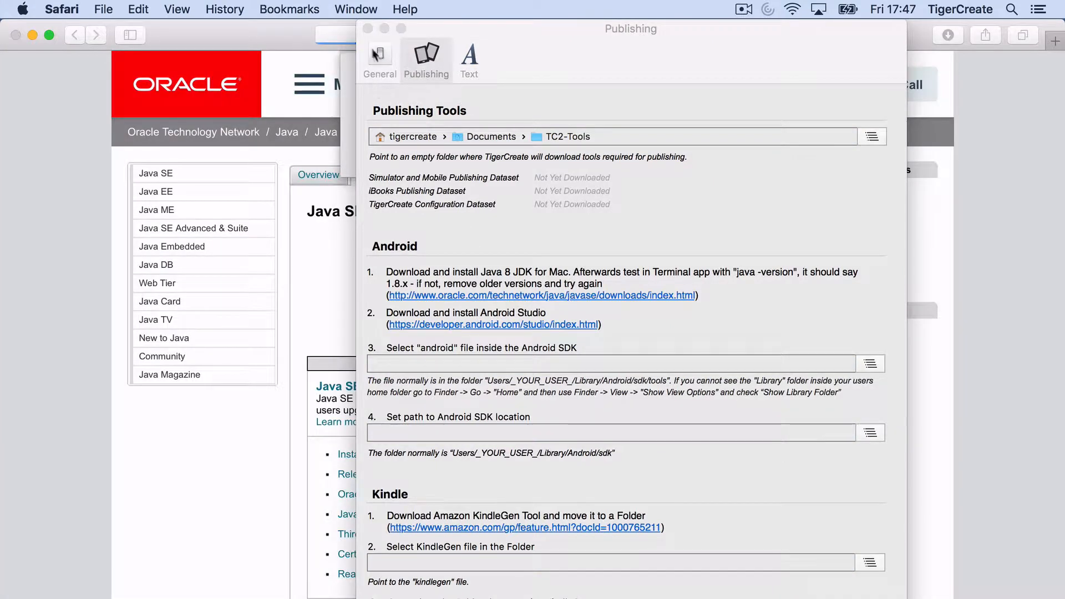
left_click(368, 28)
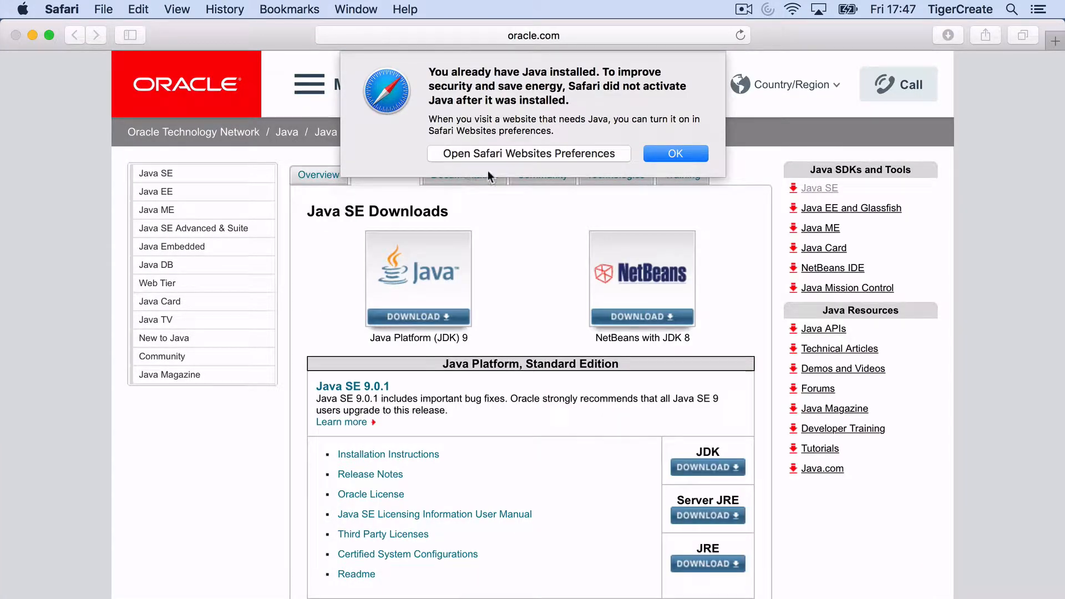
left_click(661, 156)
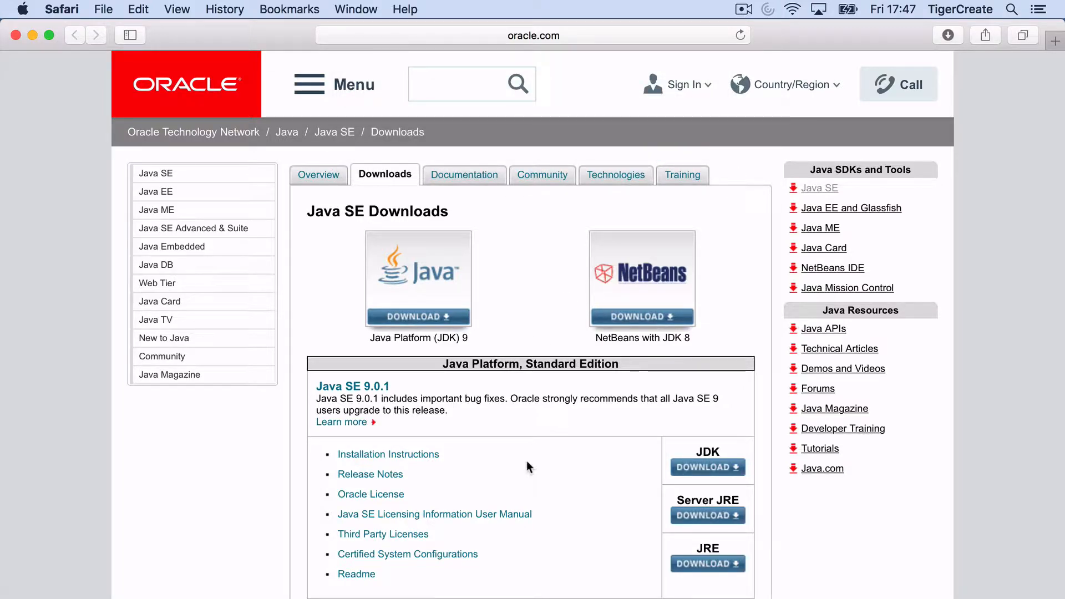
scroll(527, 465, "down", 5)
scroll(527, 464, "down", 10)
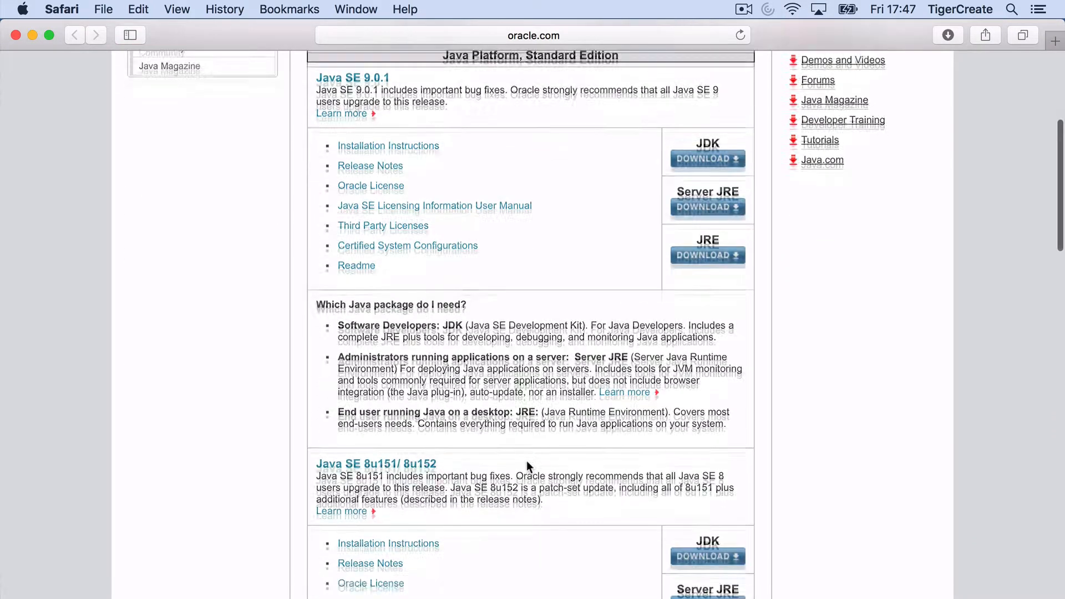
scroll(527, 466, "up", 3)
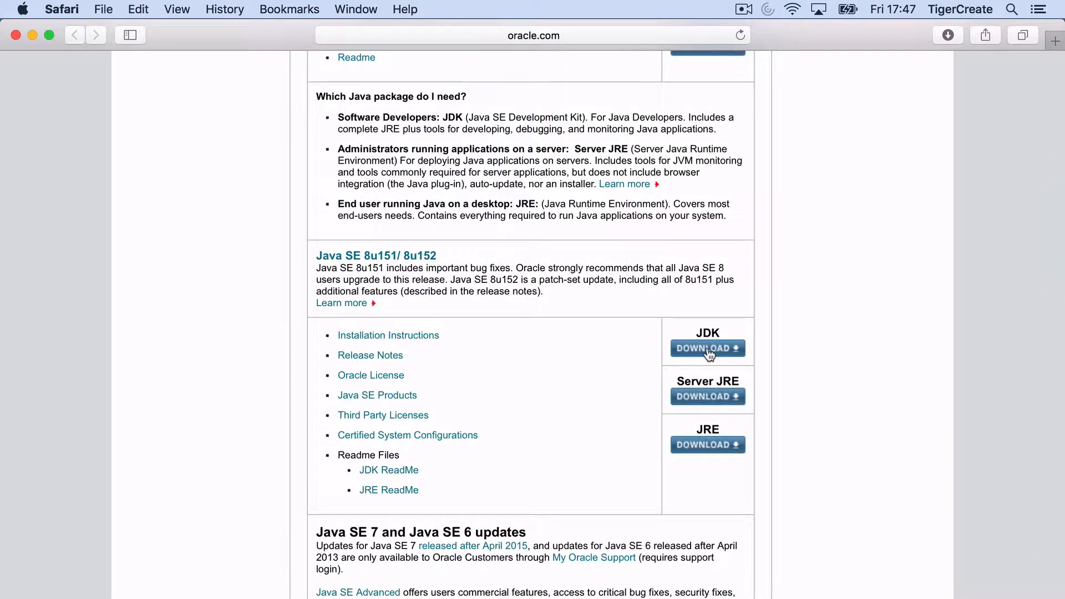
Step: Accept the JDK 8u151 licence and download jdk-8u151-macosx-x64.dmg
left_click(707, 348)
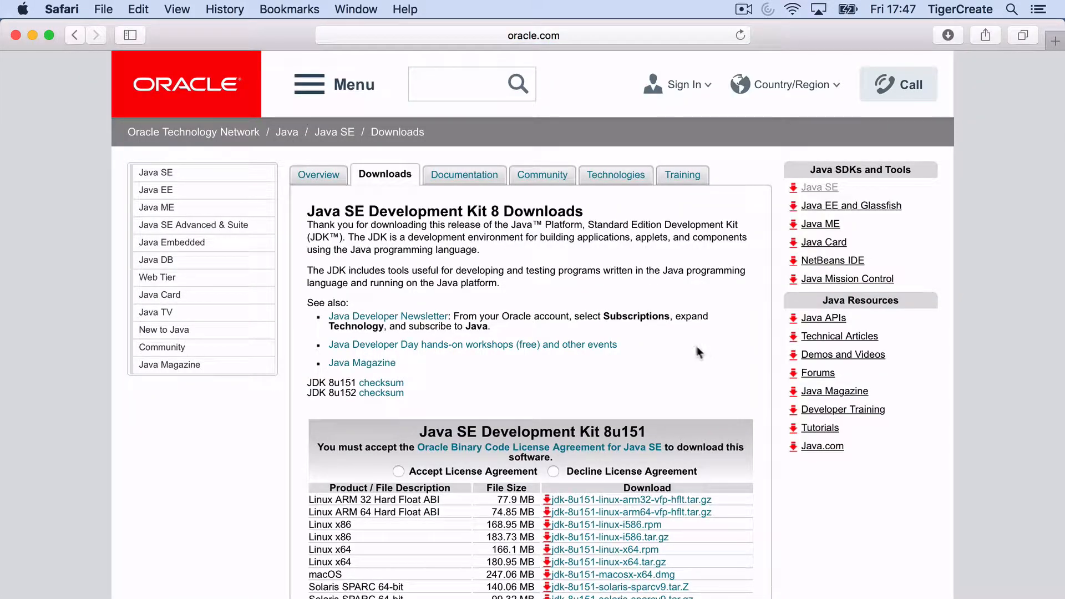
scroll(514, 366, "down", 1)
scroll(514, 366, "down", 5)
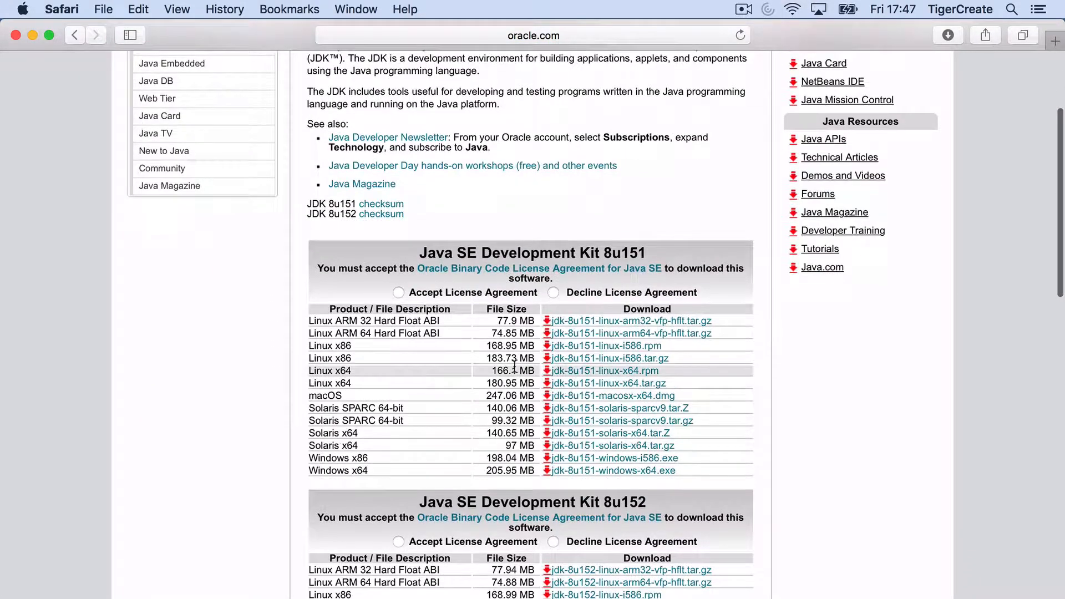
scroll(586, 389, "down", 2)
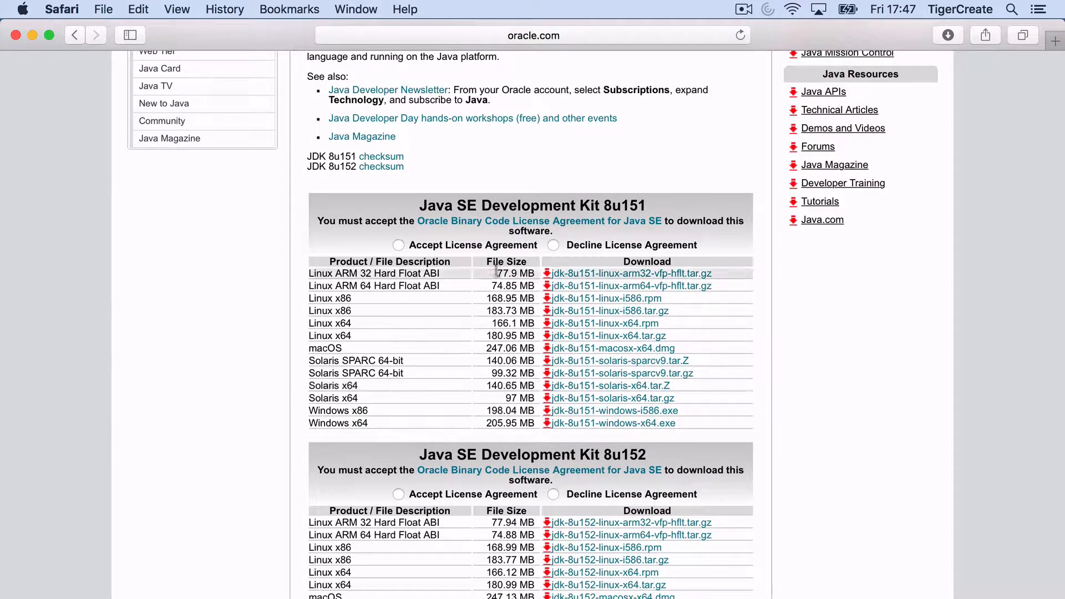
left_click(397, 245)
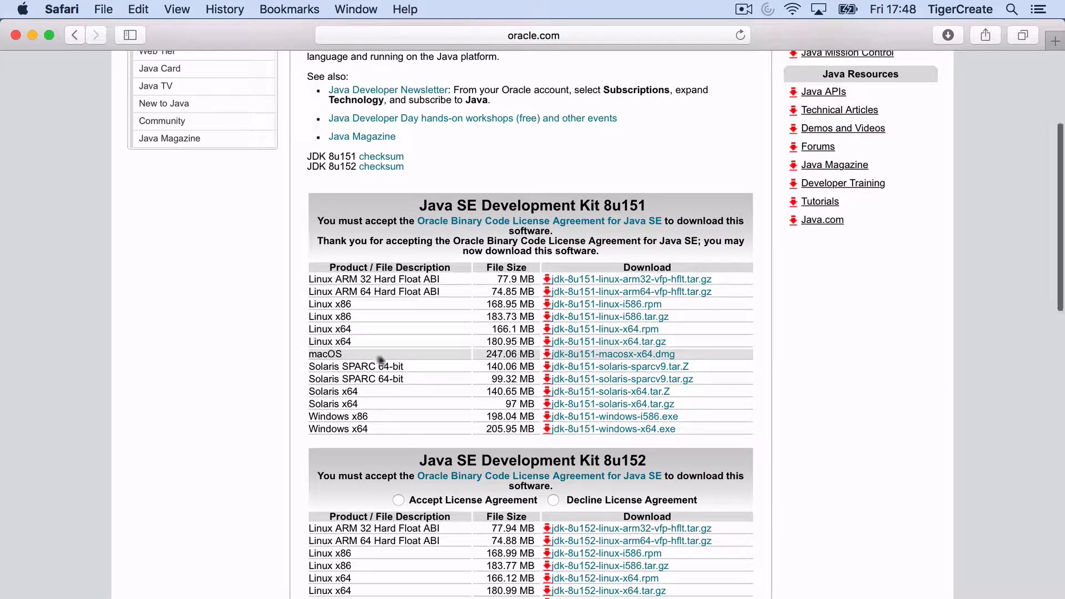
left_click(626, 356)
left_click(953, 36)
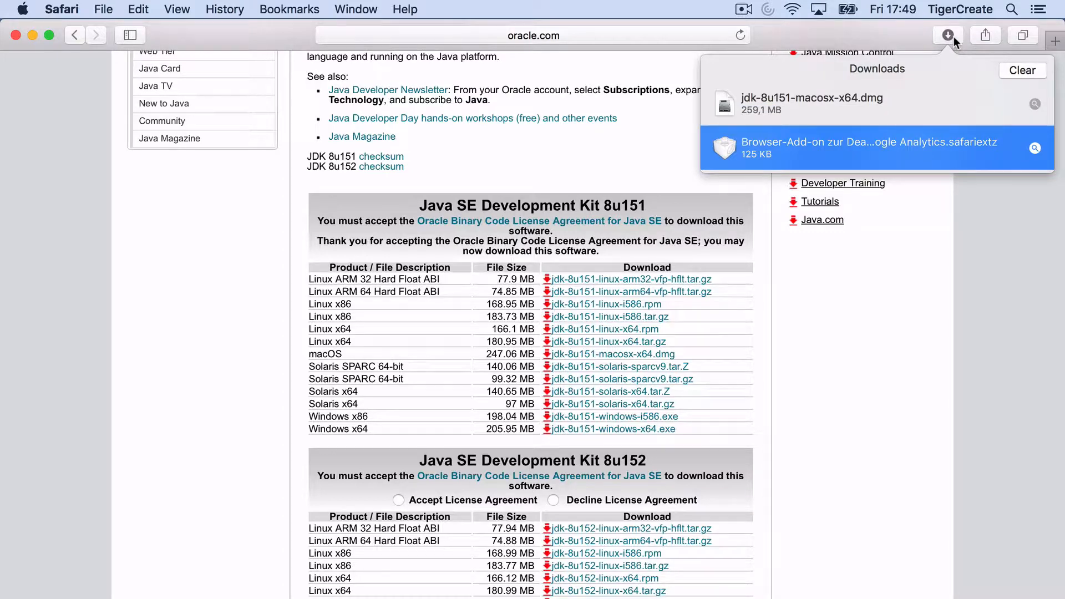
Step: Open the JDK disk image and launch the JDK 8 Update 151 package installer
double_click(804, 96)
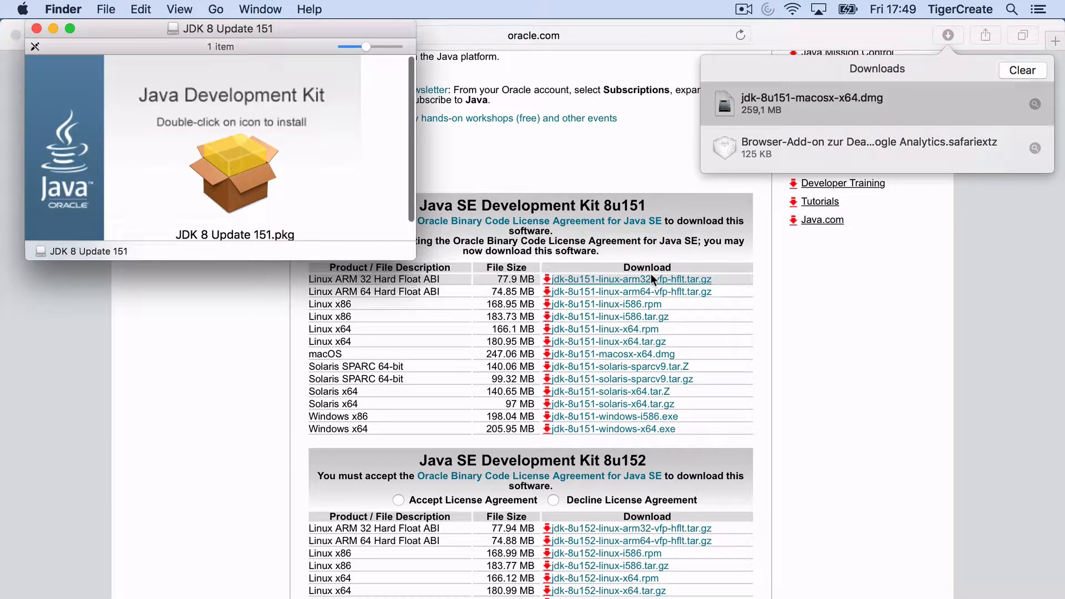
left_click_drag(412, 253, 497, 375)
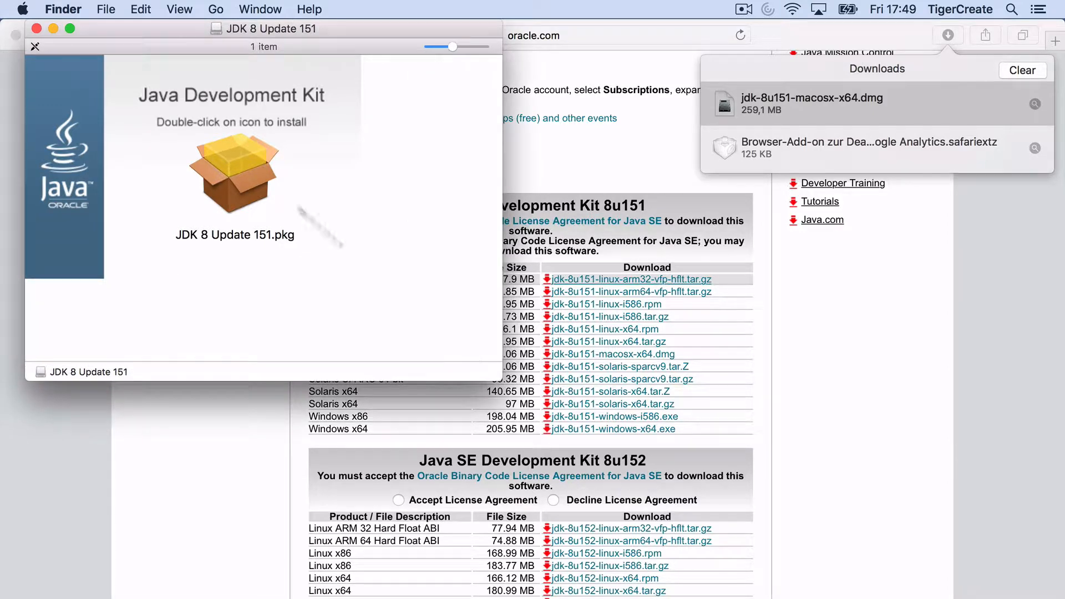
left_click(235, 160)
double_click(235, 160)
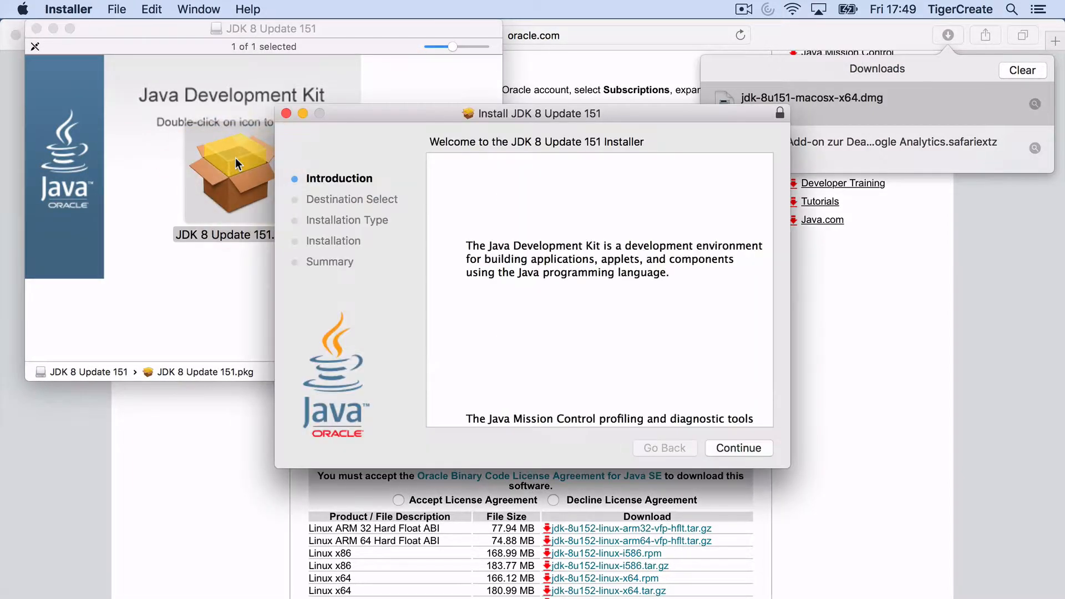
Step: Install JDK 8 Update 151 with the account password, then trash the installer
left_click(729, 451)
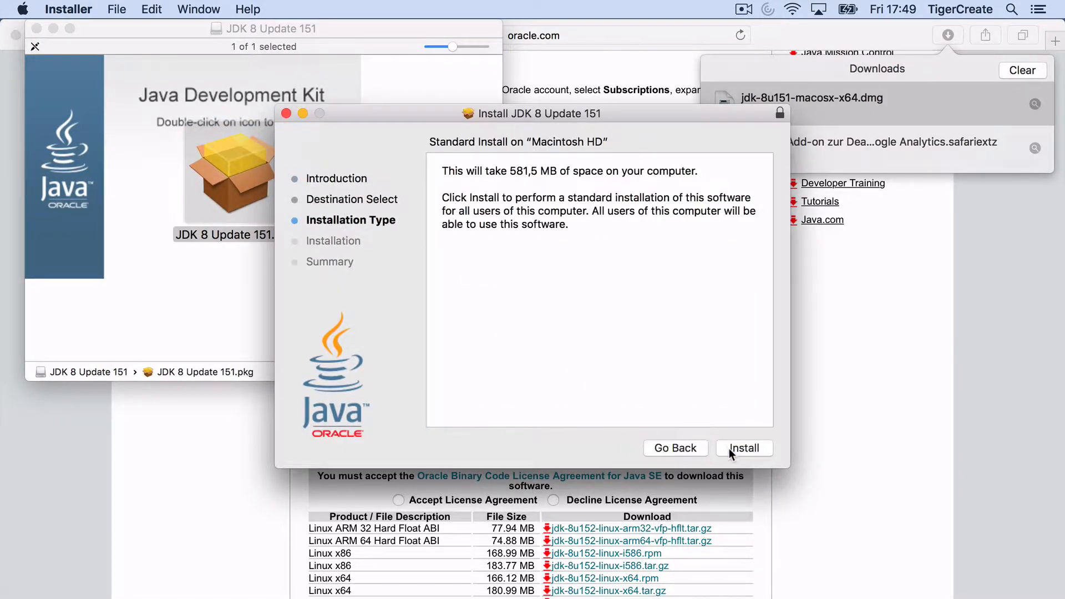
left_click(731, 453)
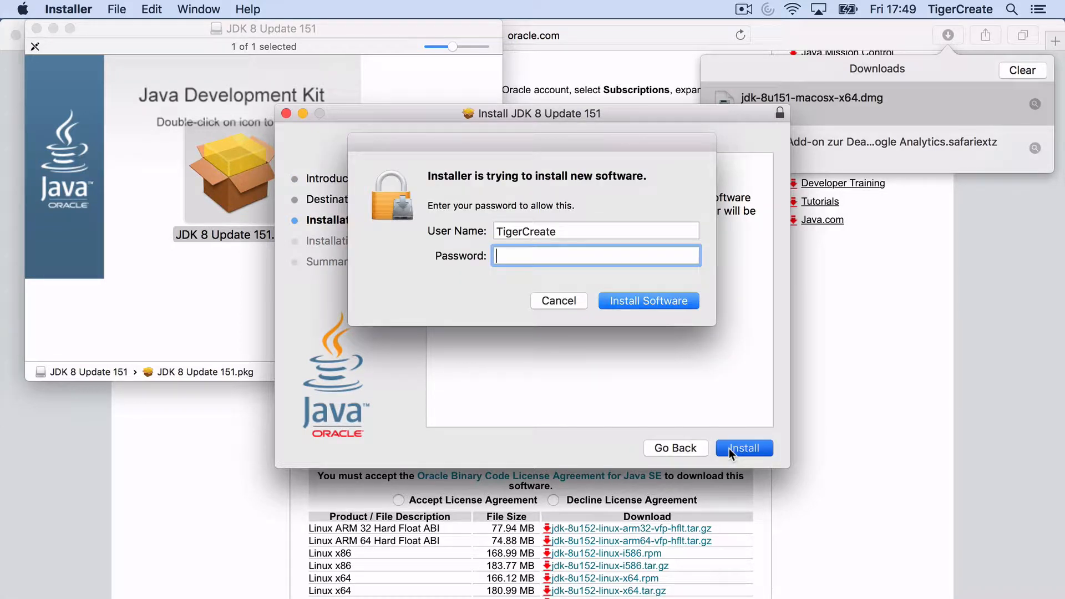
type("*")
key("Return")
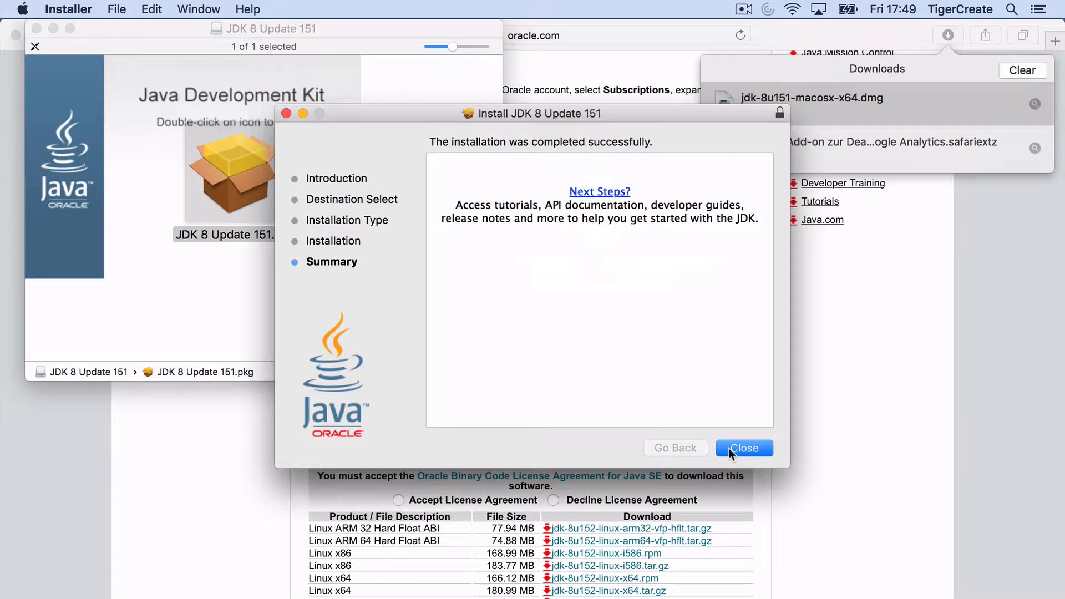
left_click(728, 448)
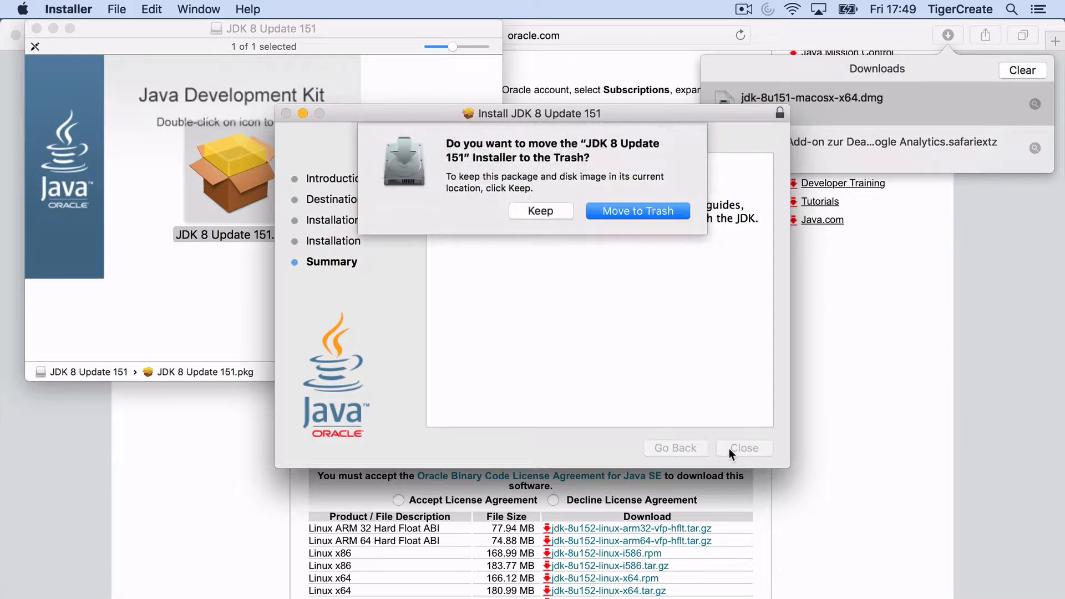
left_click(646, 212)
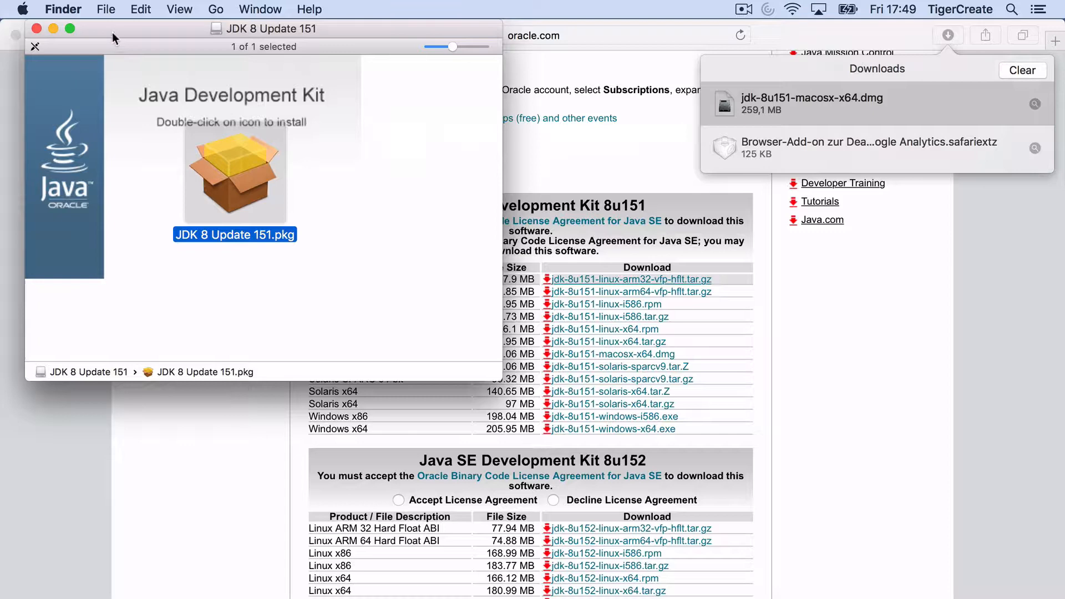
Step: Close the JDK disk image window, clear Safari's downloads list and quit Safari
left_click(36, 28)
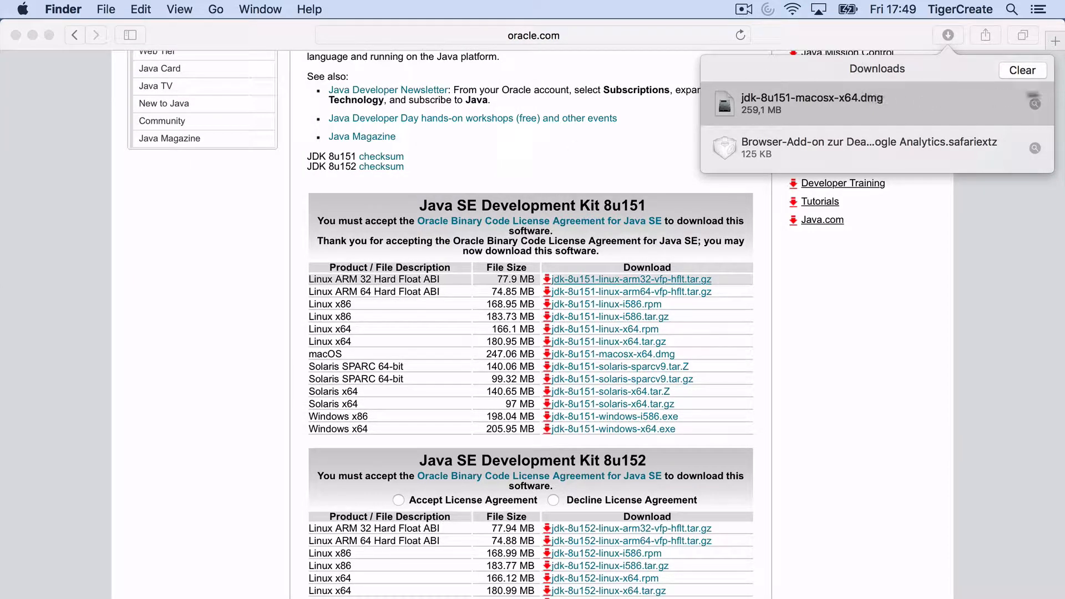
left_click(1025, 69)
left_click(1025, 69)
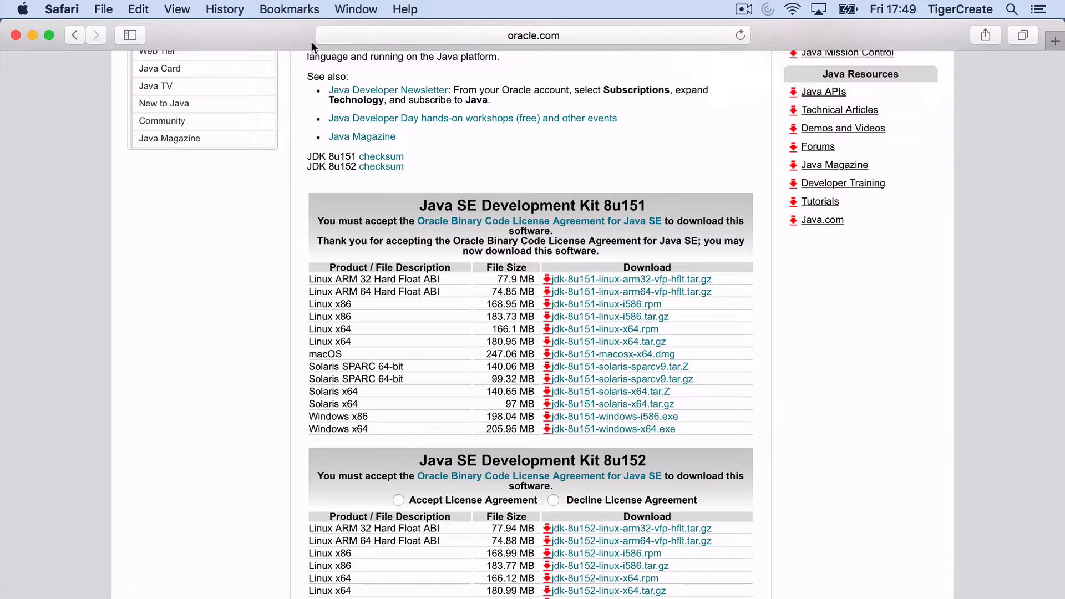
left_click(15, 35)
left_click(61, 9)
left_click(80, 221)
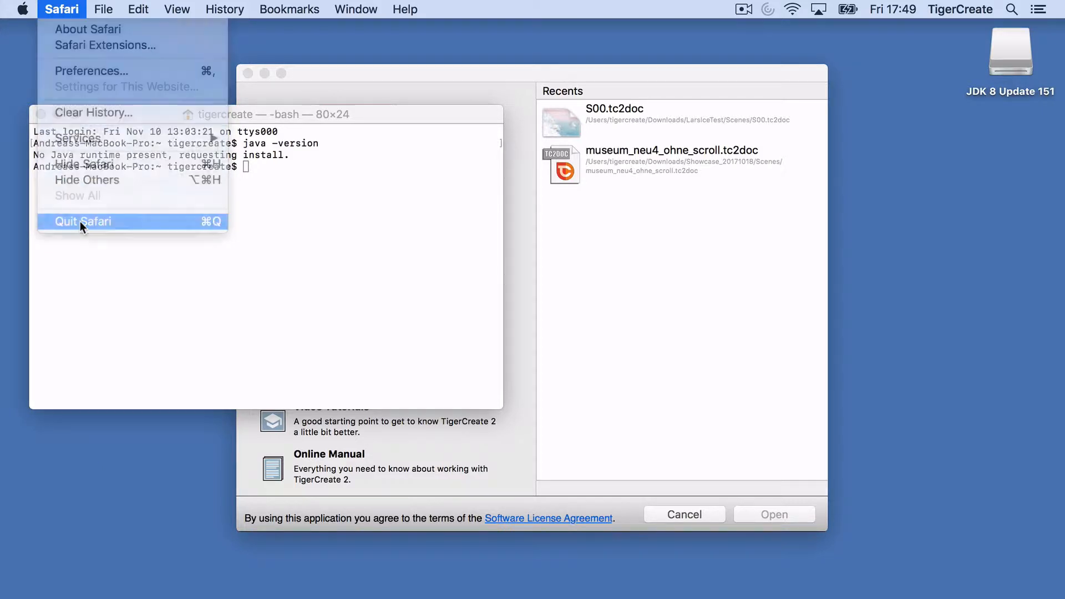
Step: Rerun java -version in Terminal to confirm 1.8.0_151, then close Terminal
left_click(251, 182)
key("Up")
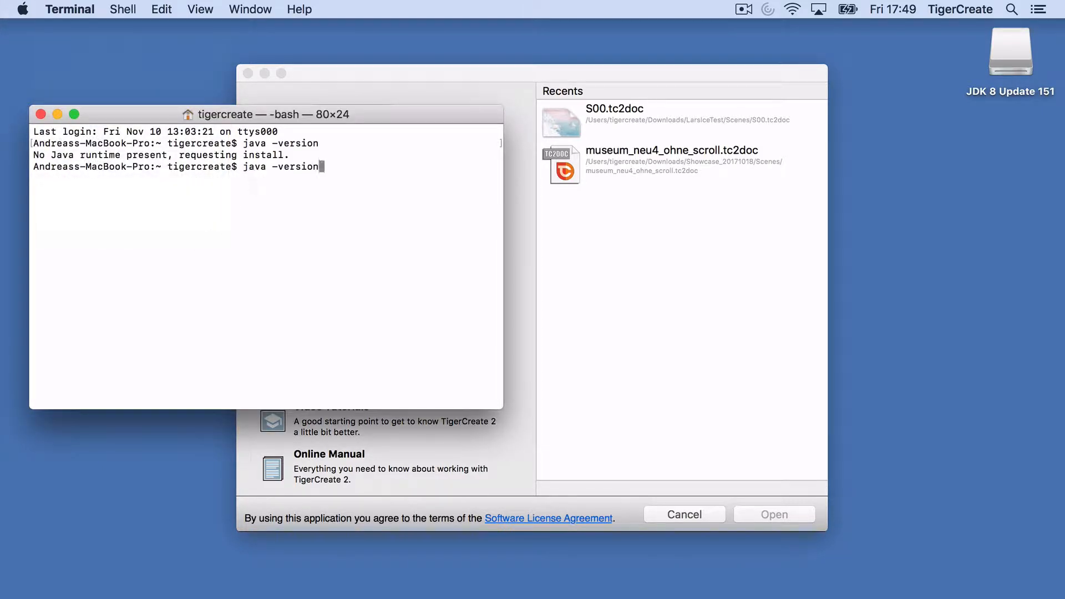
key("Return")
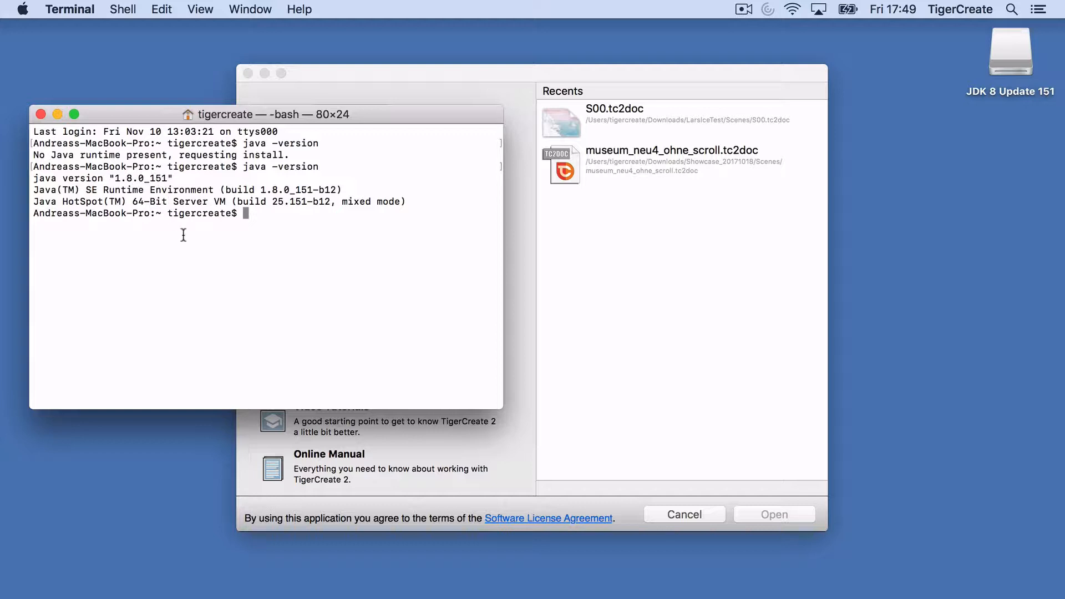
key("super+q")
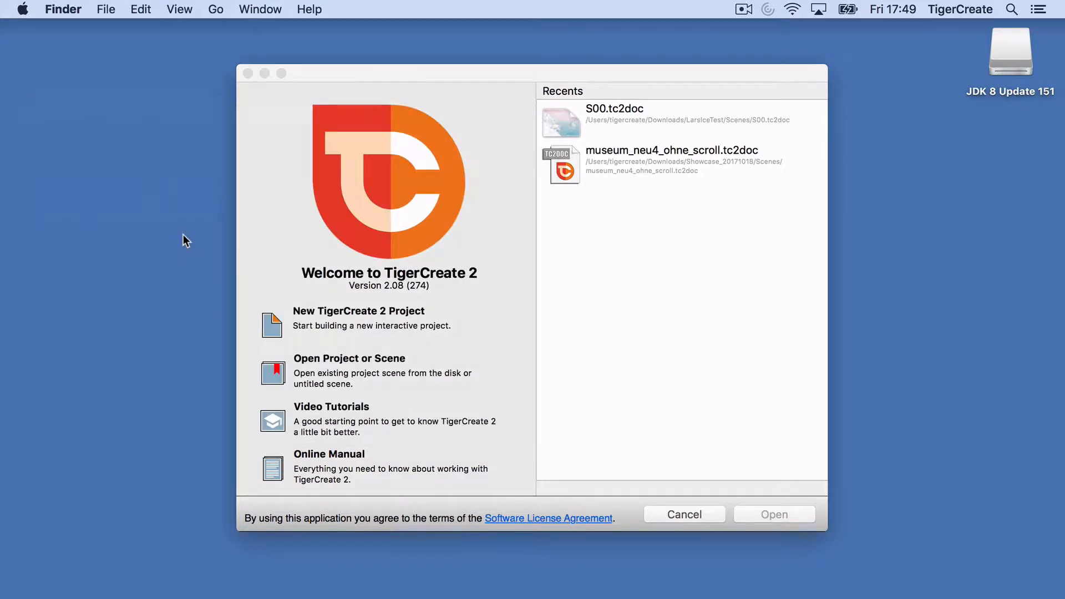
Step: Reopen TigerCreate 2's Publishing preferences and follow the Android Studio download link
left_click(365, 69)
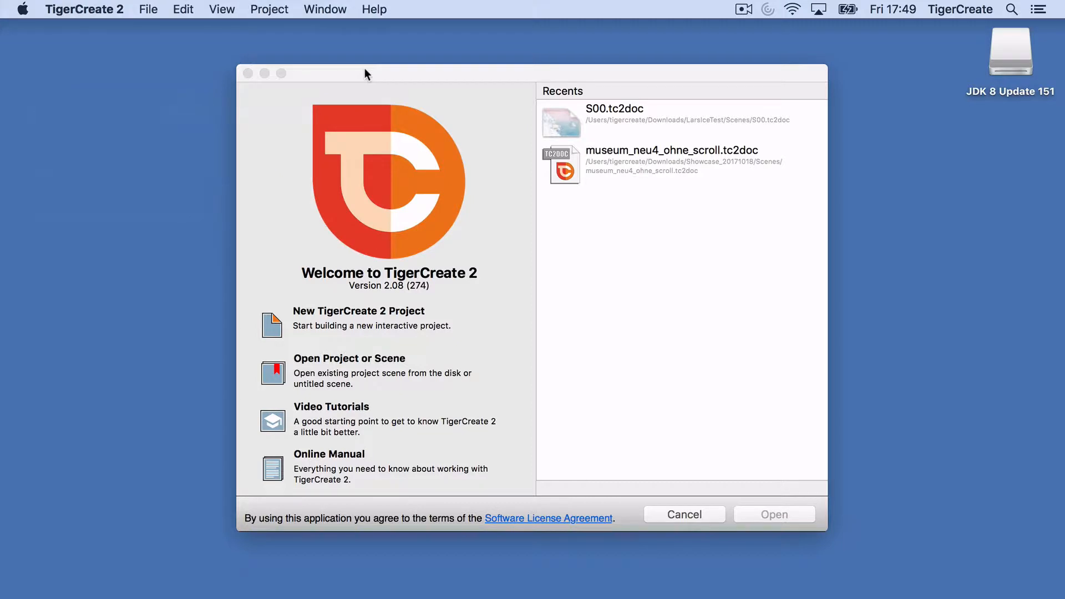
left_click(89, 13)
left_click(91, 51)
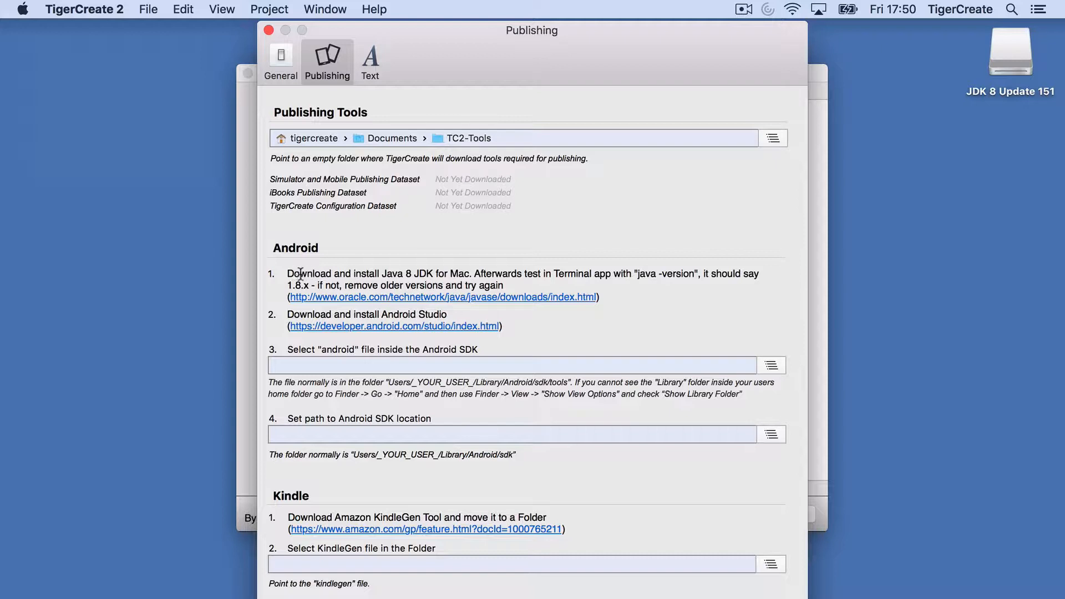
left_click(347, 326)
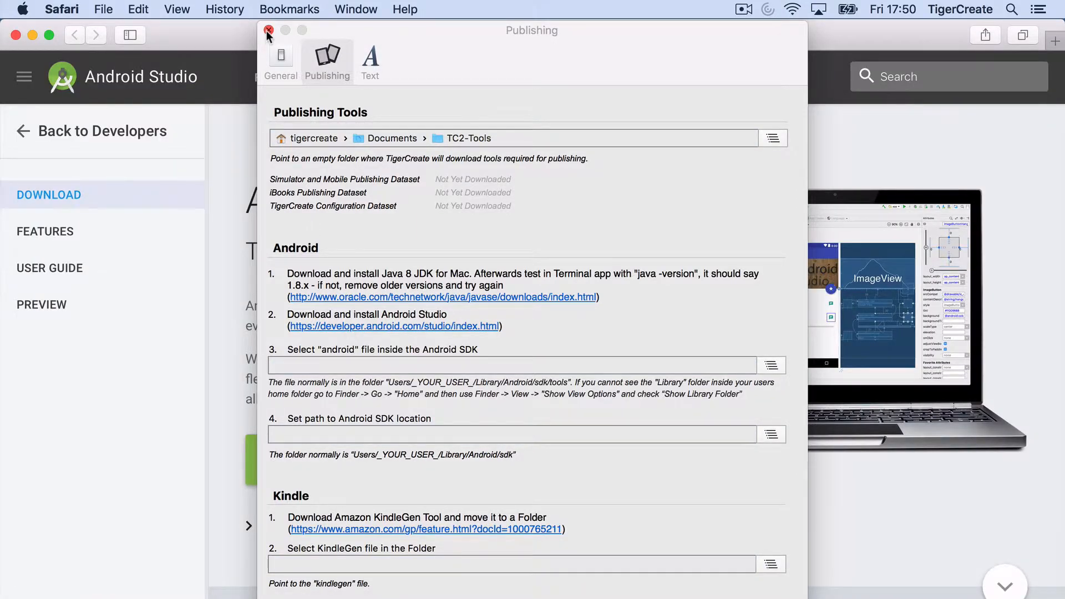
Step: Agree to the terms, download Android Studio 3.0 for Mac, and open android-studio-ide-171.4408382-mac.dmg
left_click(268, 30)
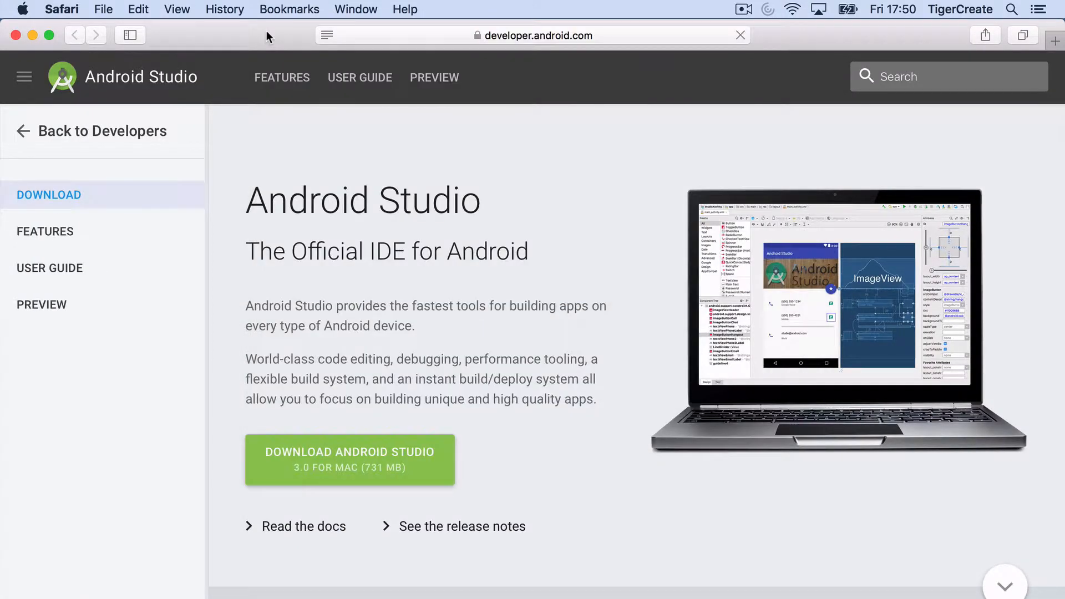
left_click(399, 458)
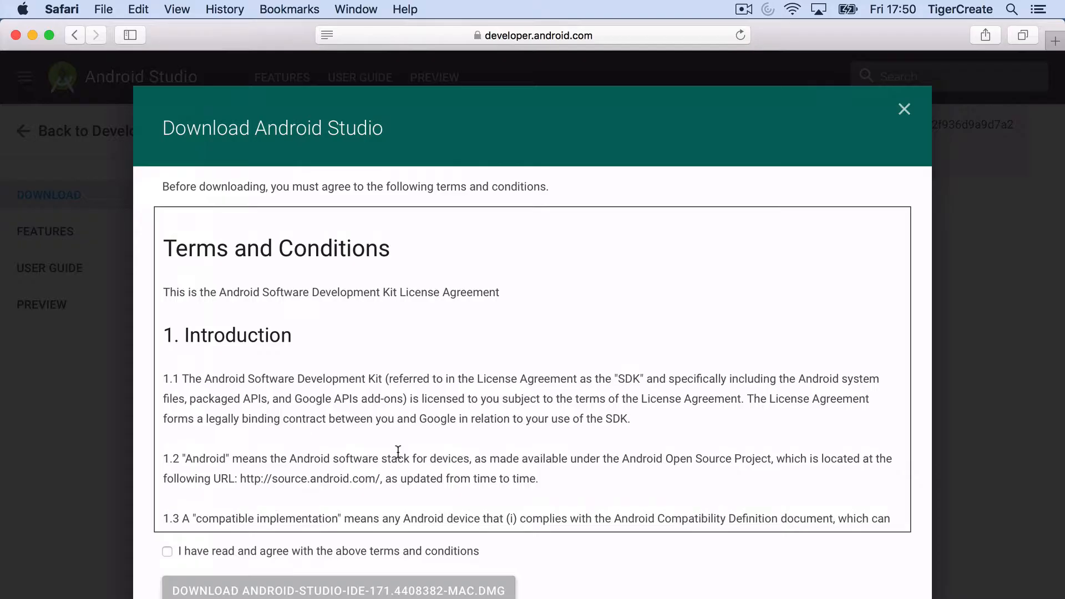
left_click(167, 550)
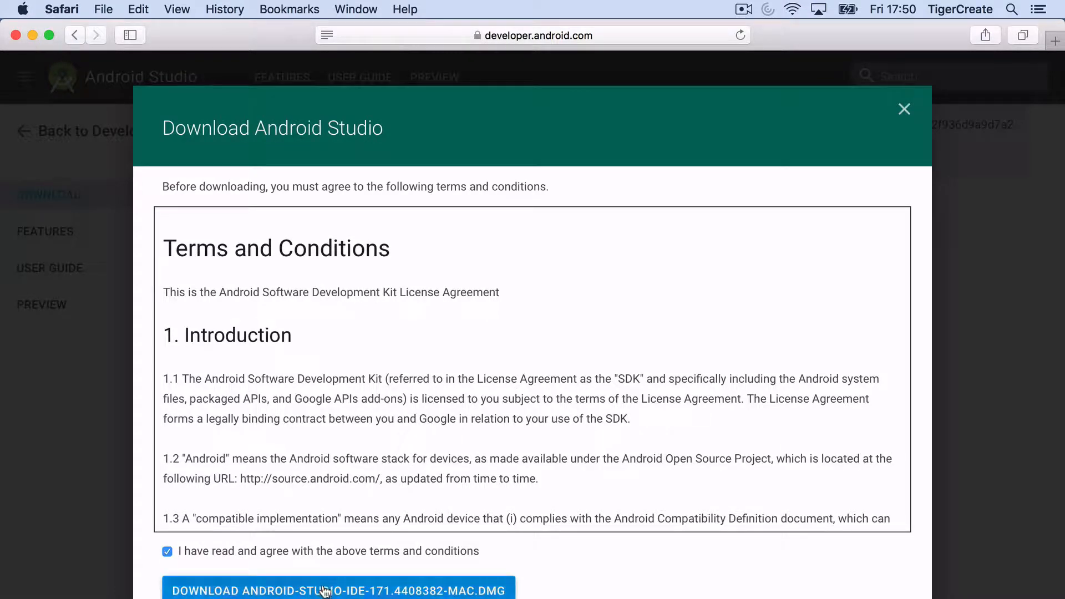
scroll(325, 591, "down", 5)
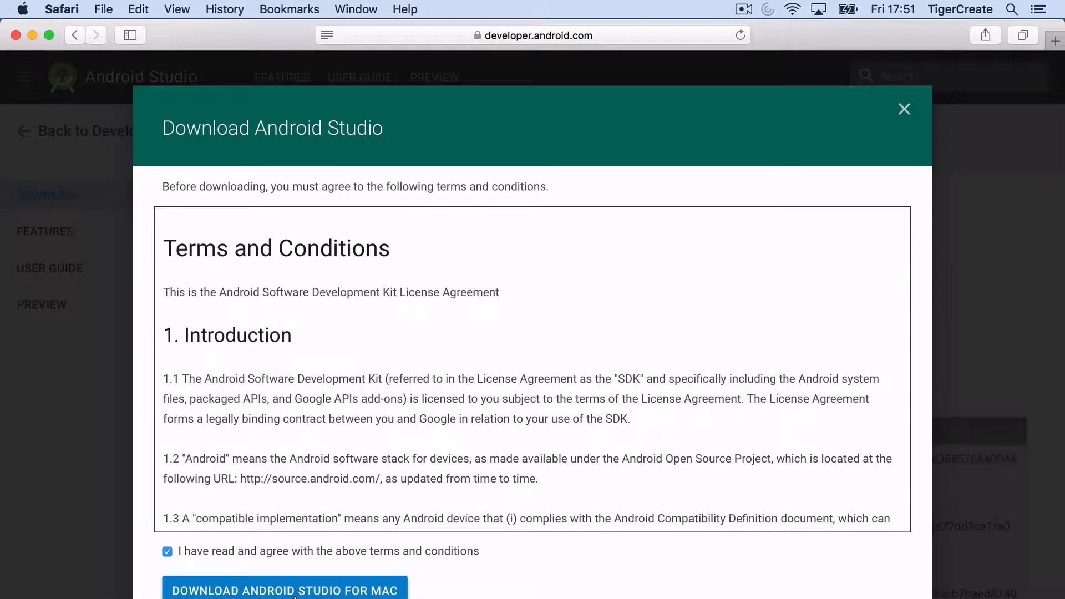
left_click(294, 592)
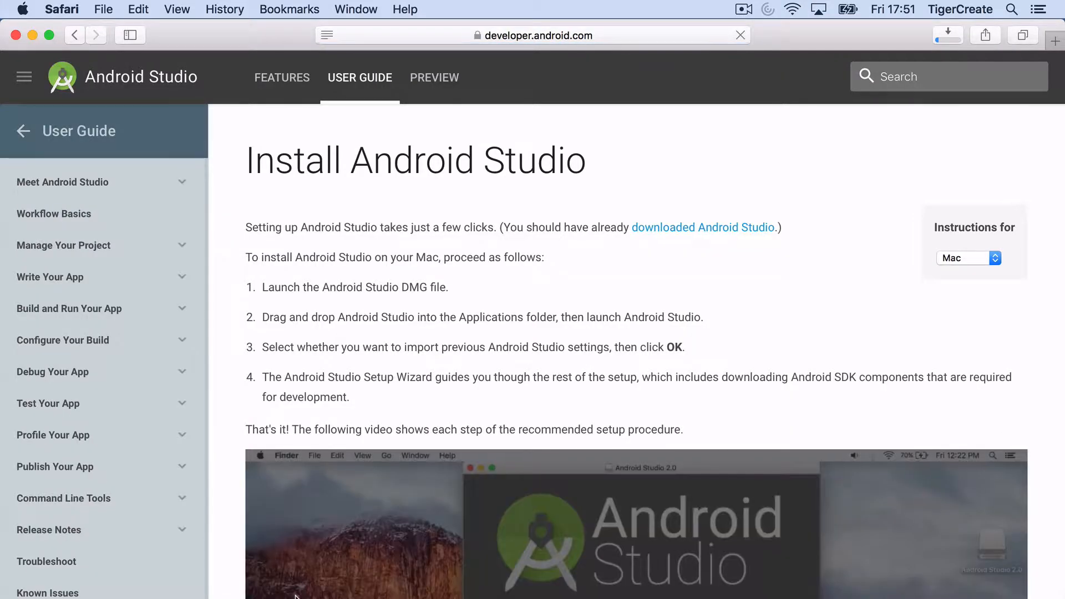
left_click(948, 35)
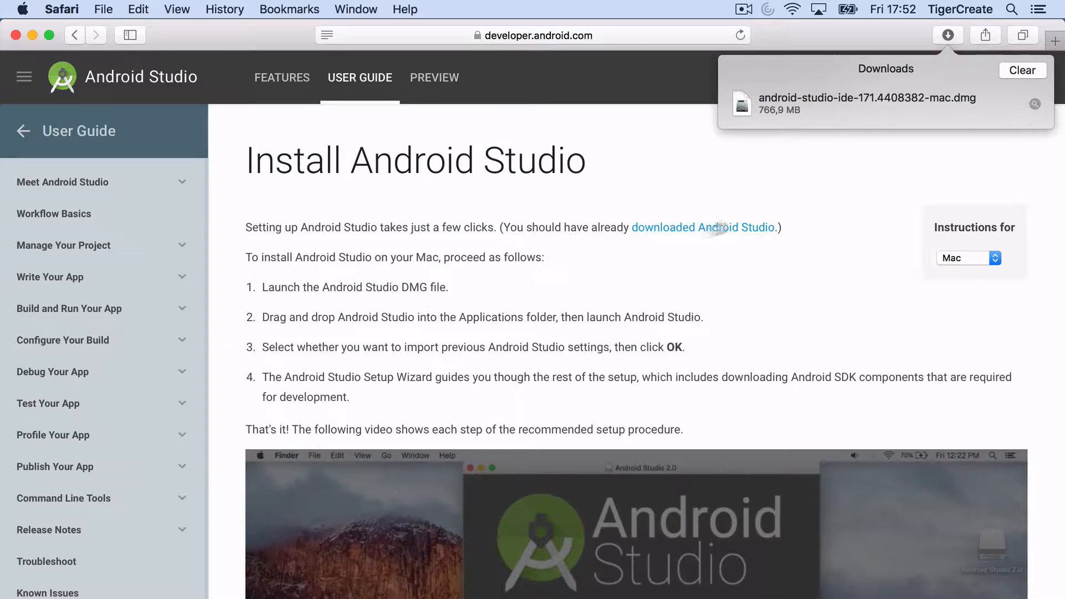
double_click(823, 98)
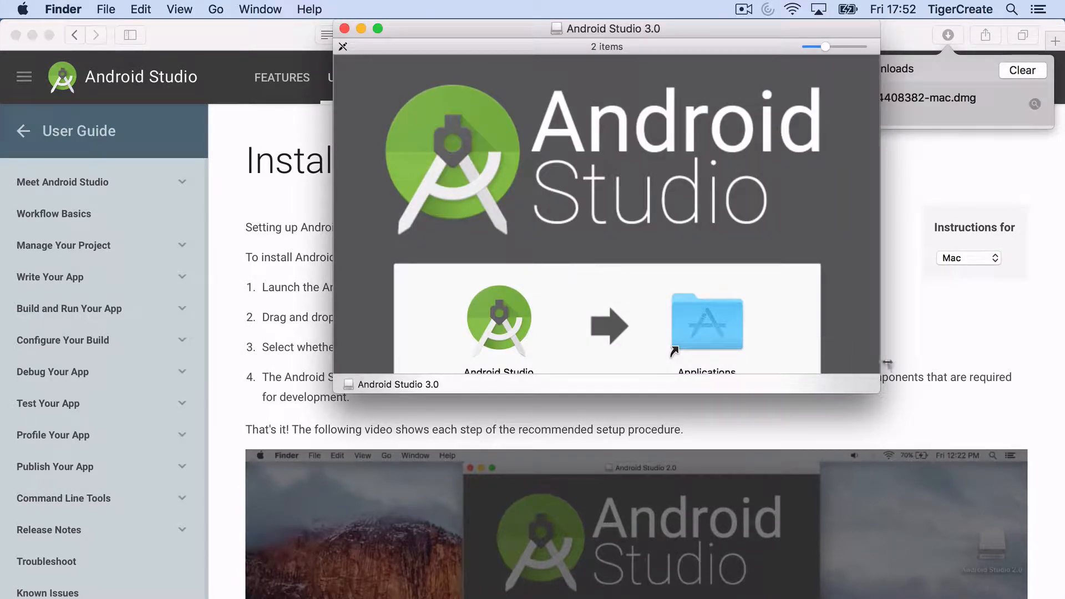
Step: Copy Android Studio into Applications and close the disk image window
left_click_drag(879, 392, 898, 473)
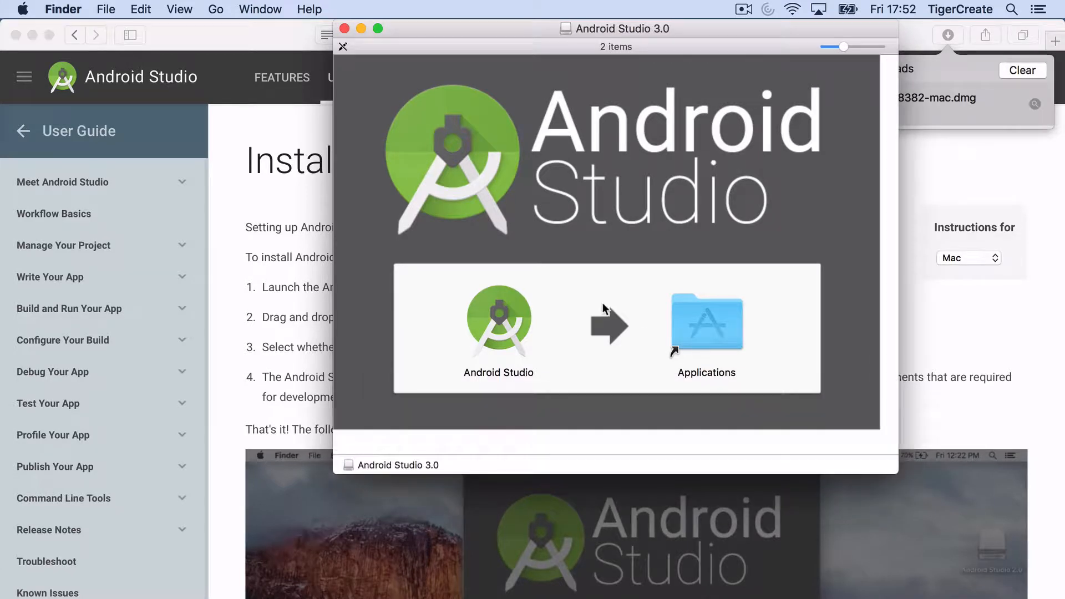
left_click(484, 305)
left_click_drag(484, 305, 697, 322)
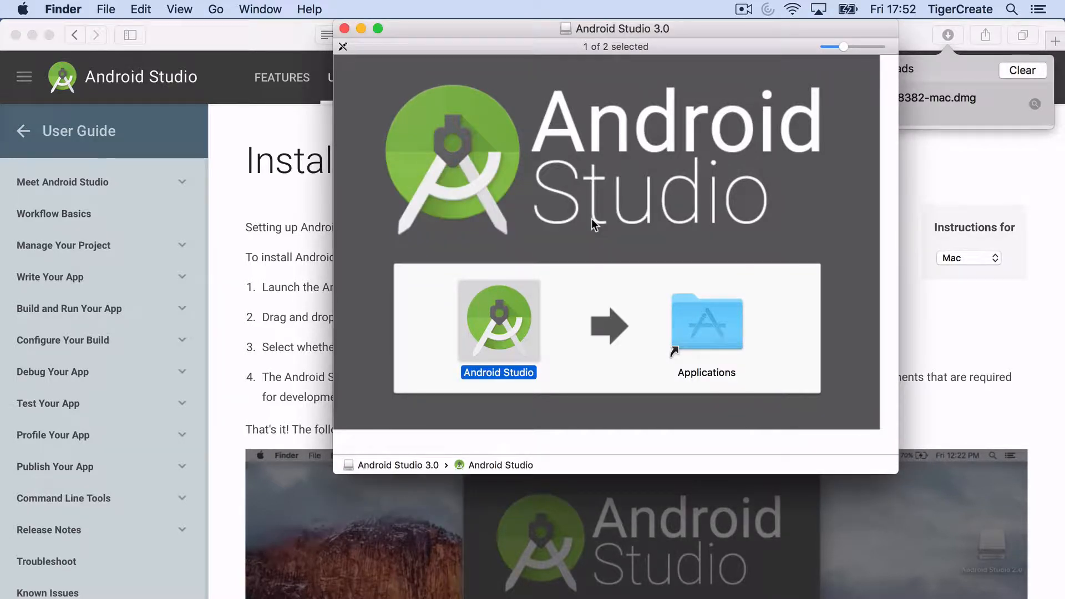
left_click_drag(464, 28, 598, 61)
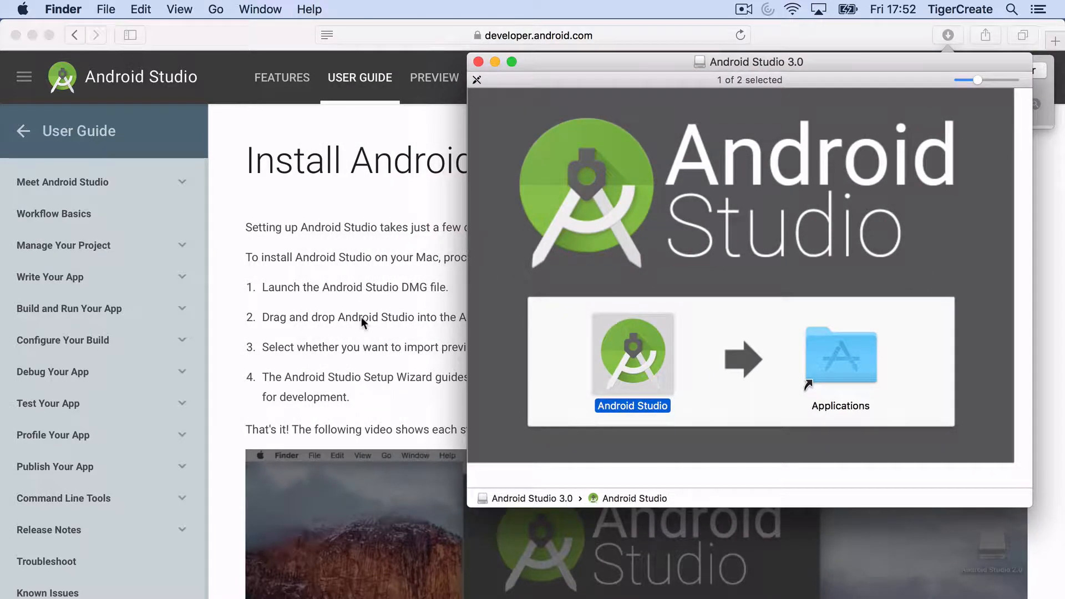
left_click(478, 61)
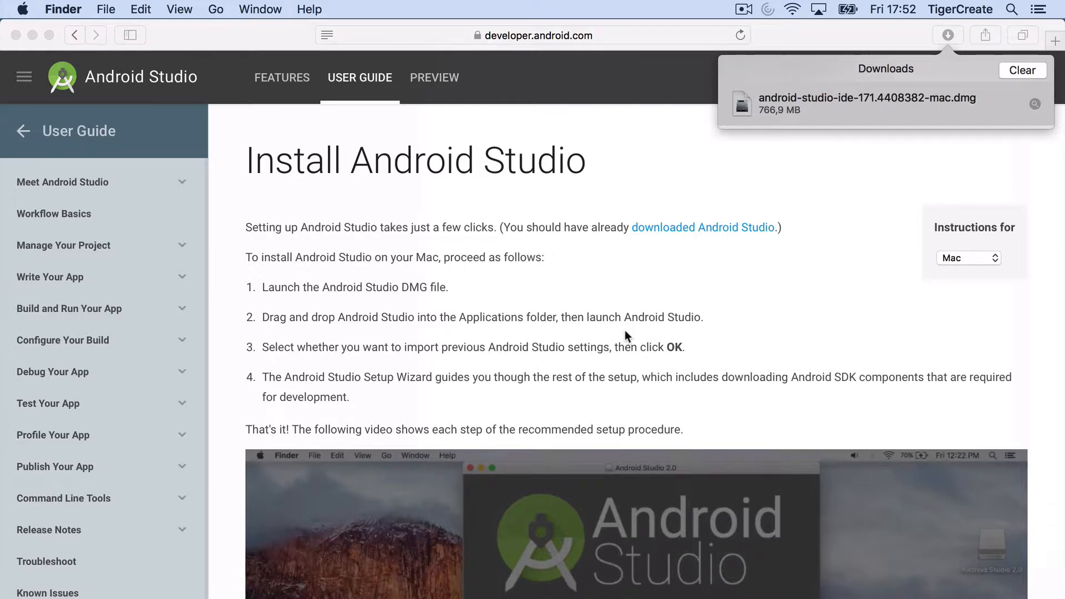
Step: Clear Safari's finished download and open a new Finder window
left_click(1022, 71)
left_click(1022, 71)
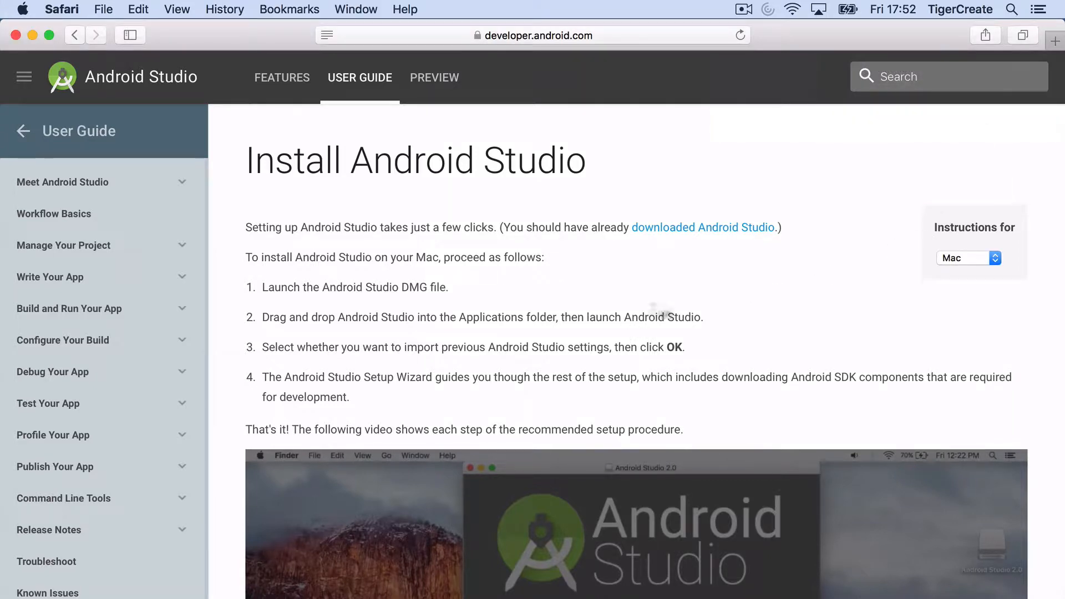
key("super+Tab")
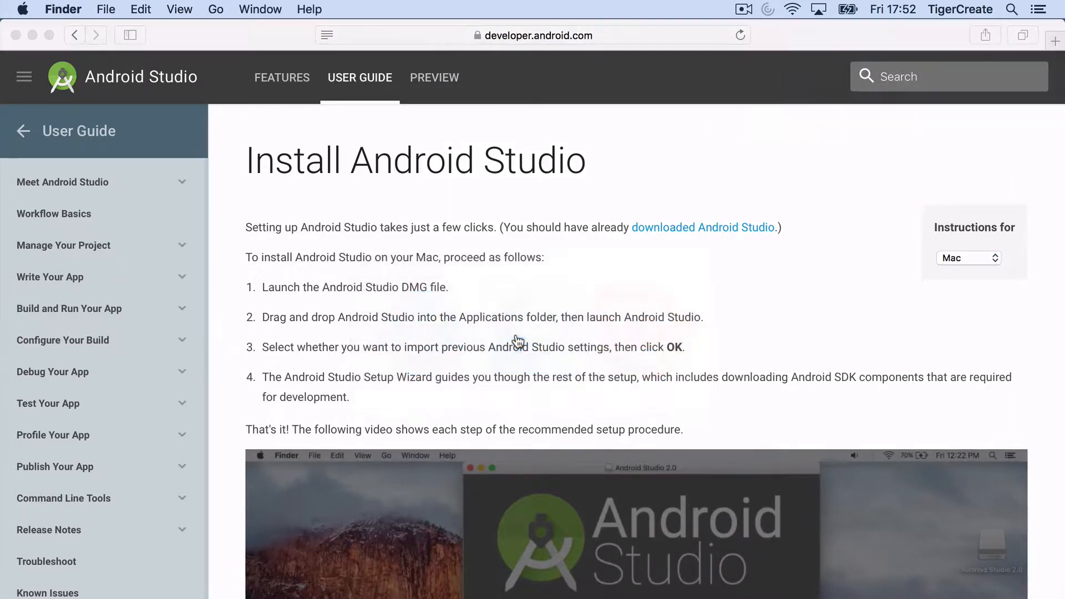
key("super+n")
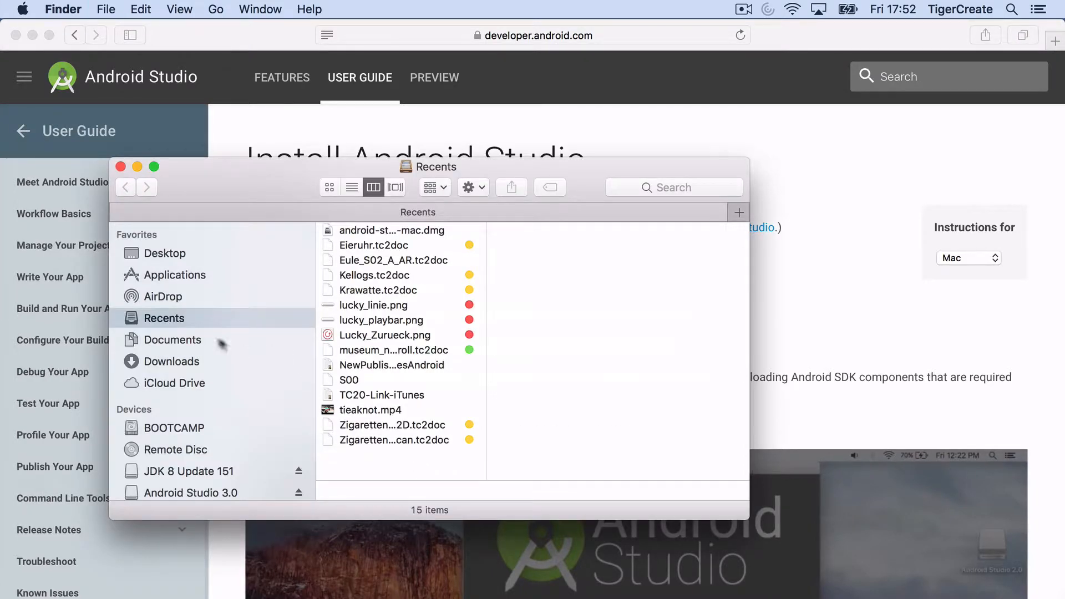
Step: Launch Android Studio from Applications, approve opening the downloaded app, and close Finder
left_click(183, 341)
left_click(185, 279)
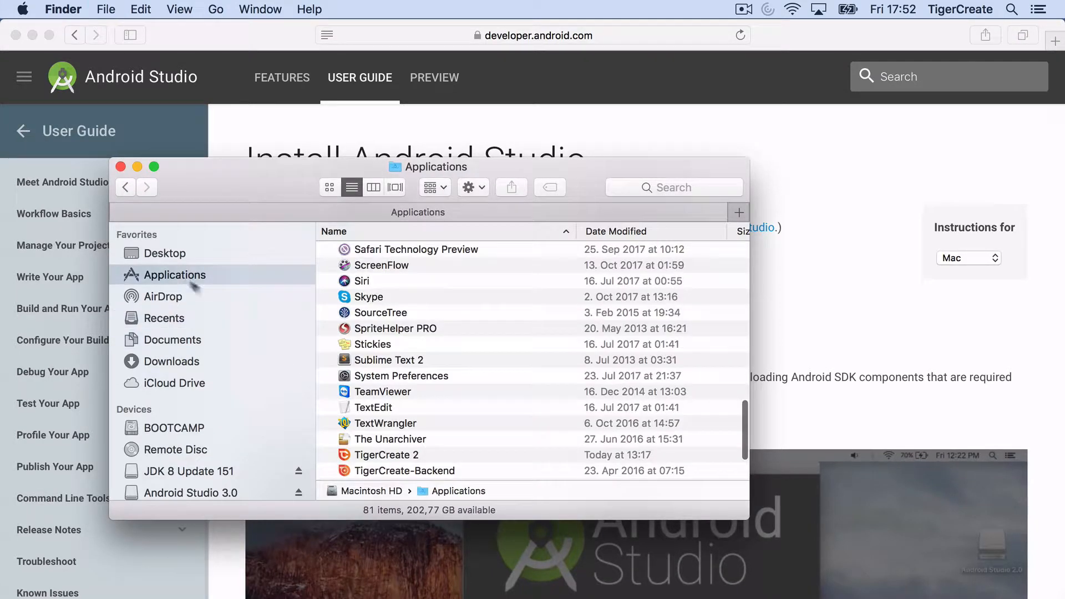
scroll(468, 349, "up", 20)
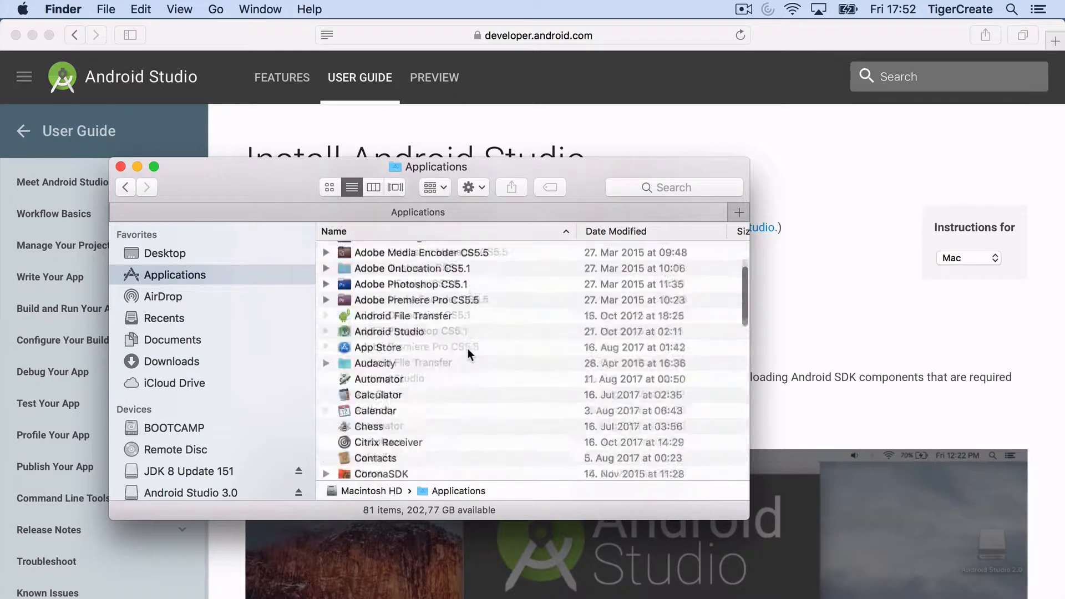
scroll(468, 348, "down", 4)
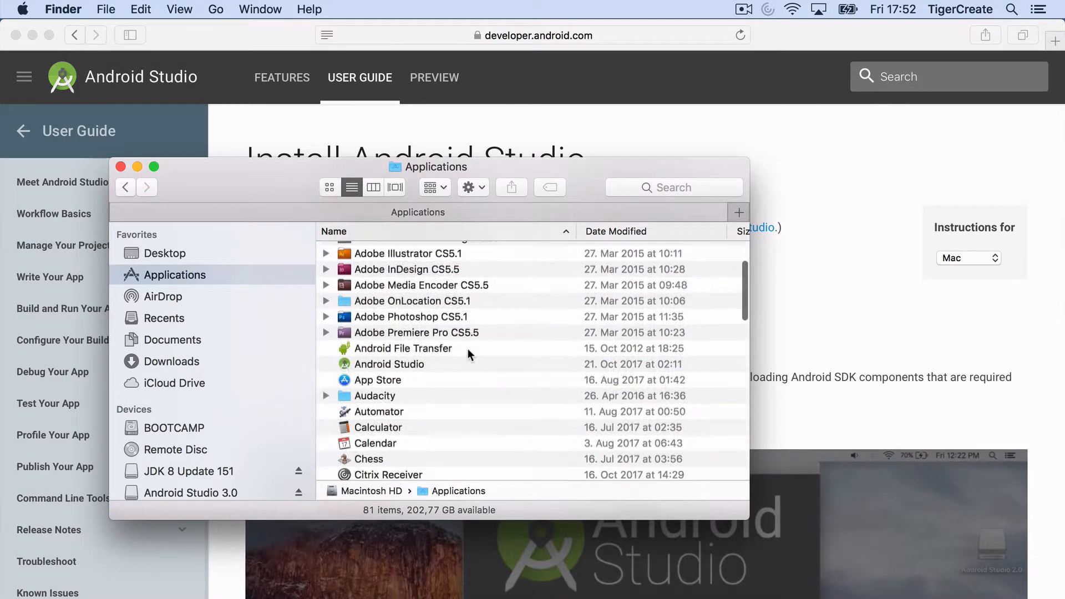
left_click(345, 364)
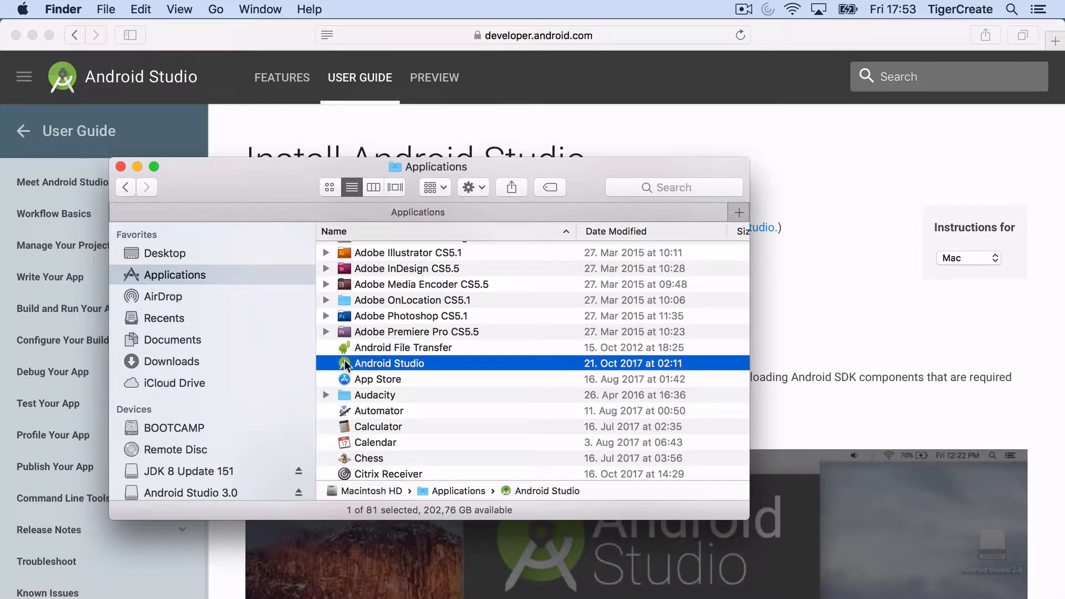
double_click(345, 365)
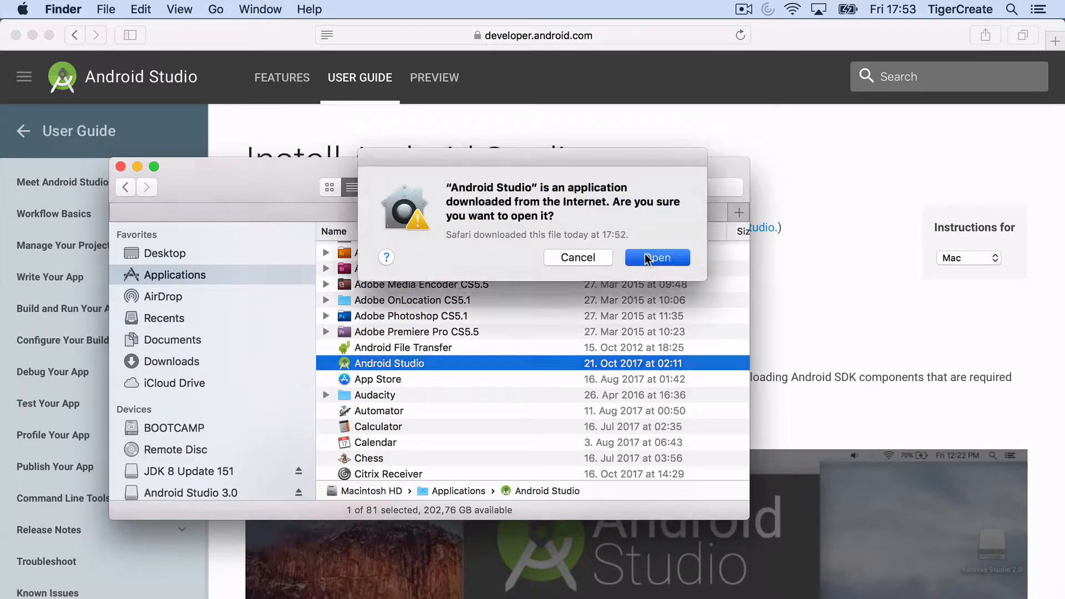
key("Return")
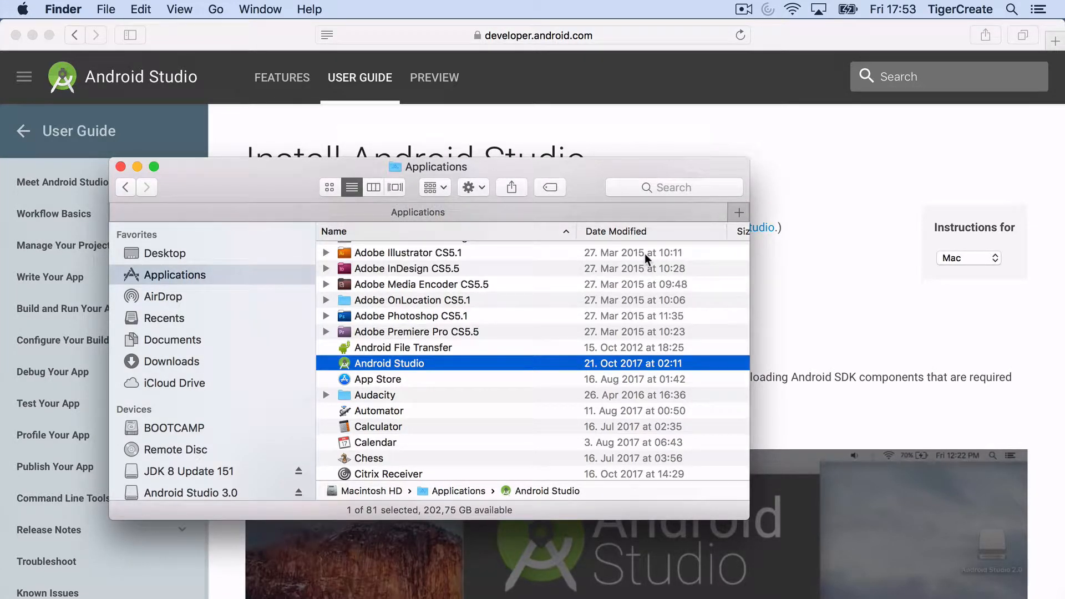
left_click(121, 166)
left_click(439, 261)
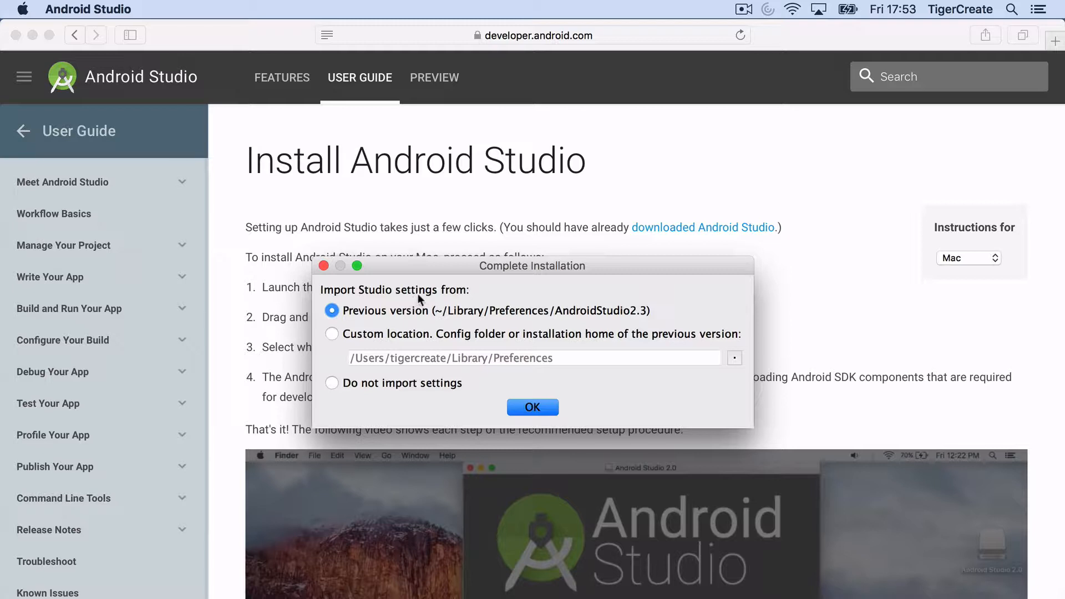
Step: Choose 'Do not import settings' in Complete Installation and confirm with OK
left_click(421, 380)
left_click(541, 405)
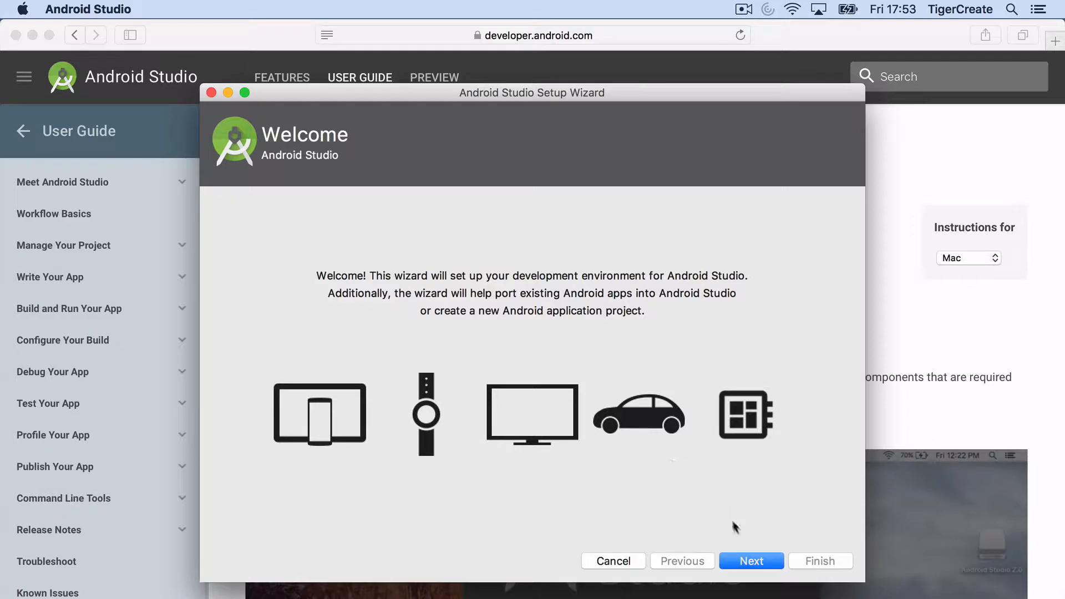
Step: Accept the Standard install and Default theme, then start downloading the 868 MB of SDK components
left_click(745, 560)
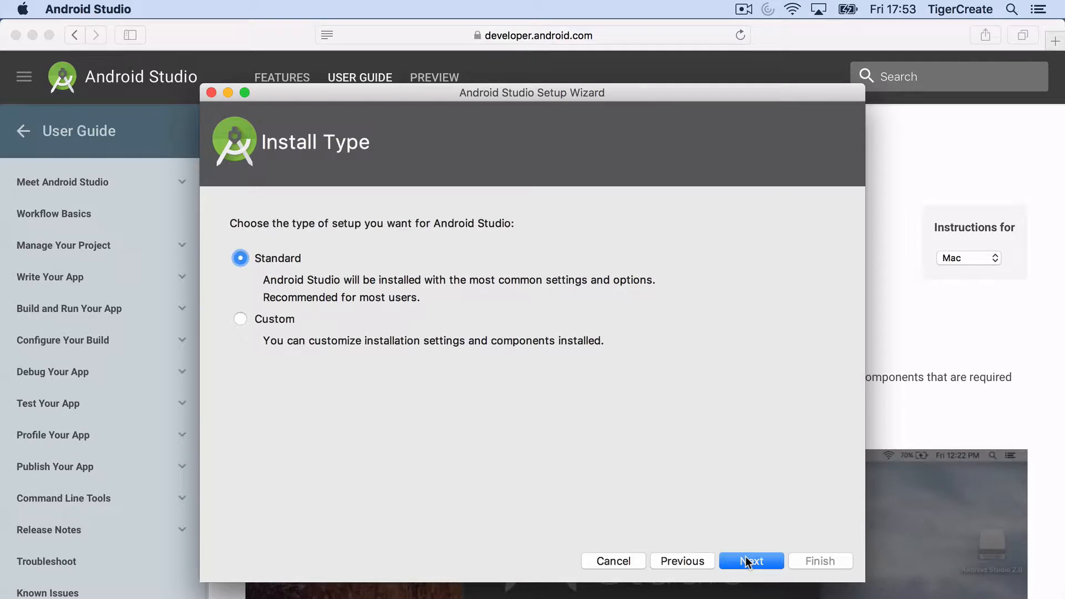
left_click(746, 562)
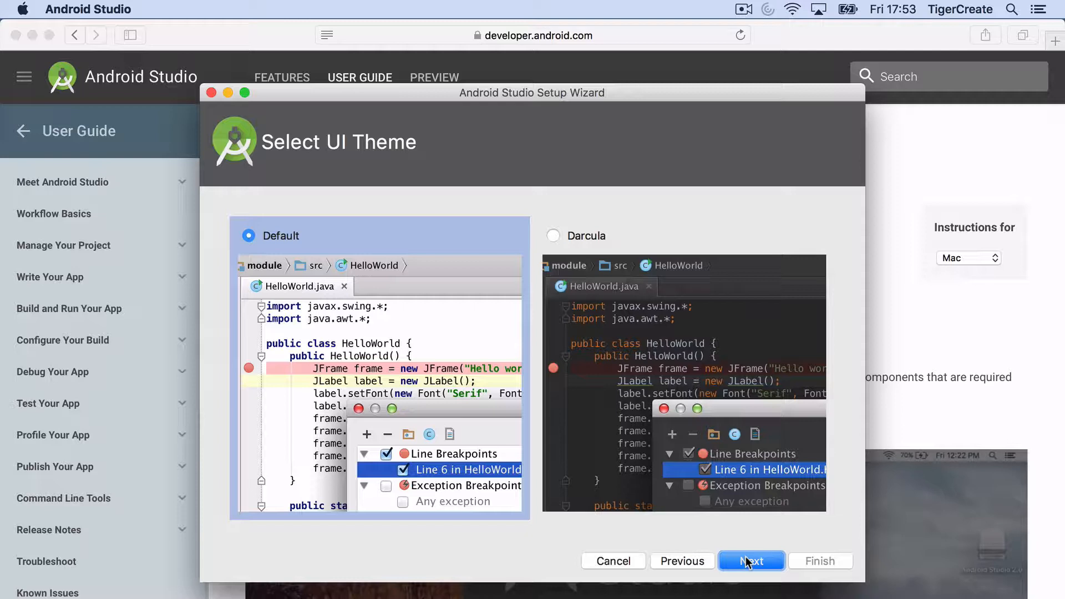
left_click(746, 561)
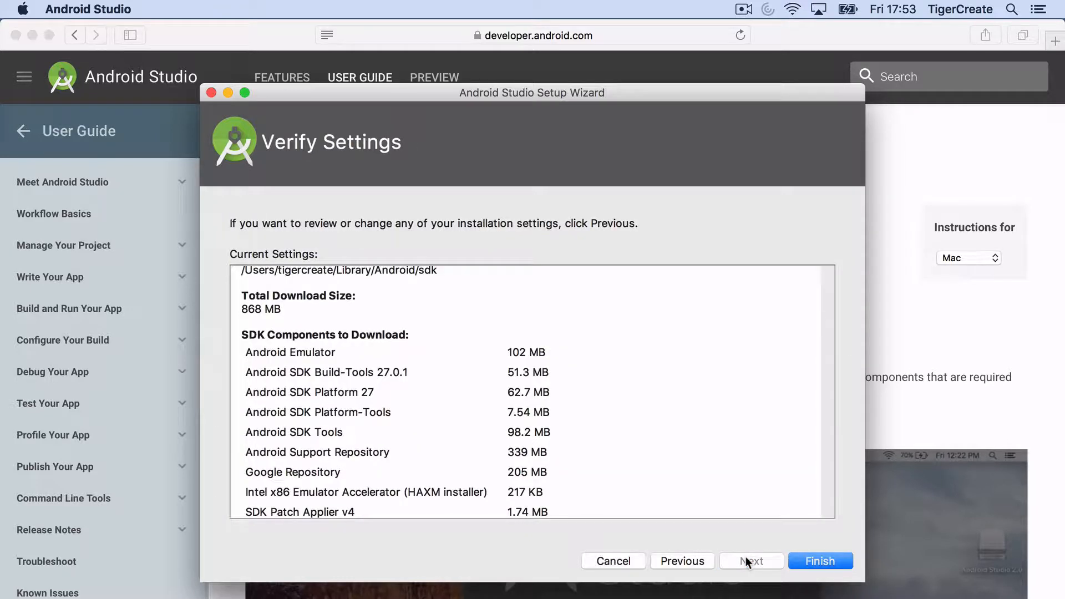
scroll(687, 391, "down", 1)
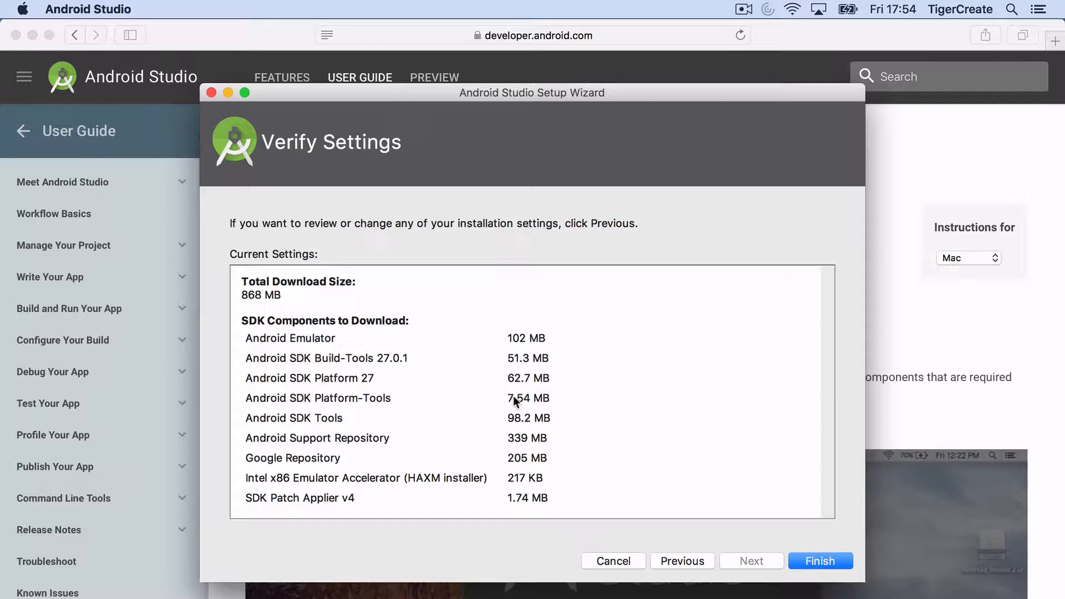
scroll(515, 398, "up", 3)
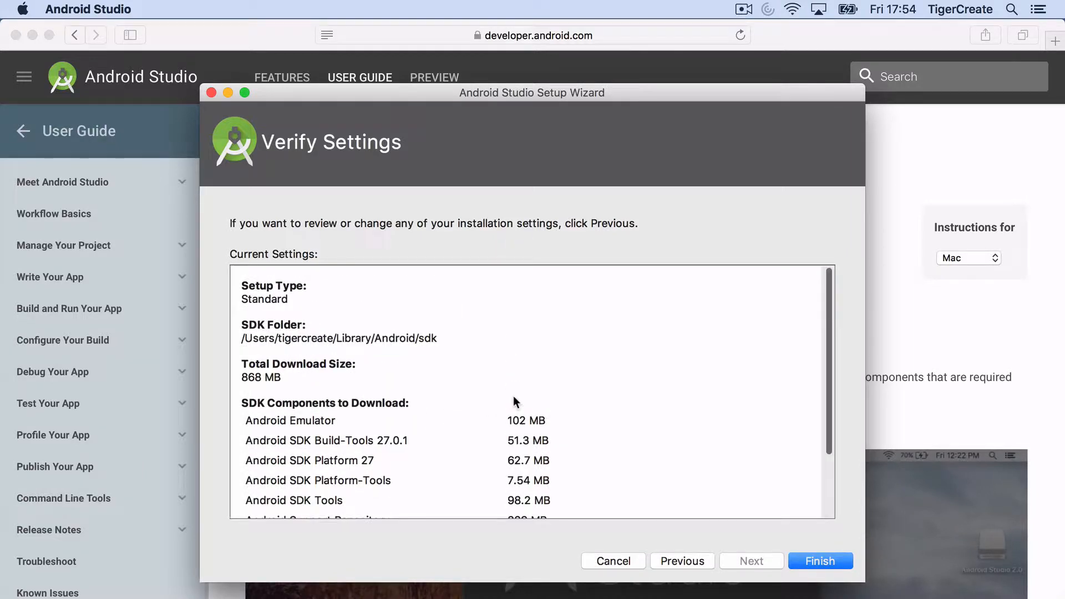
left_click(819, 559)
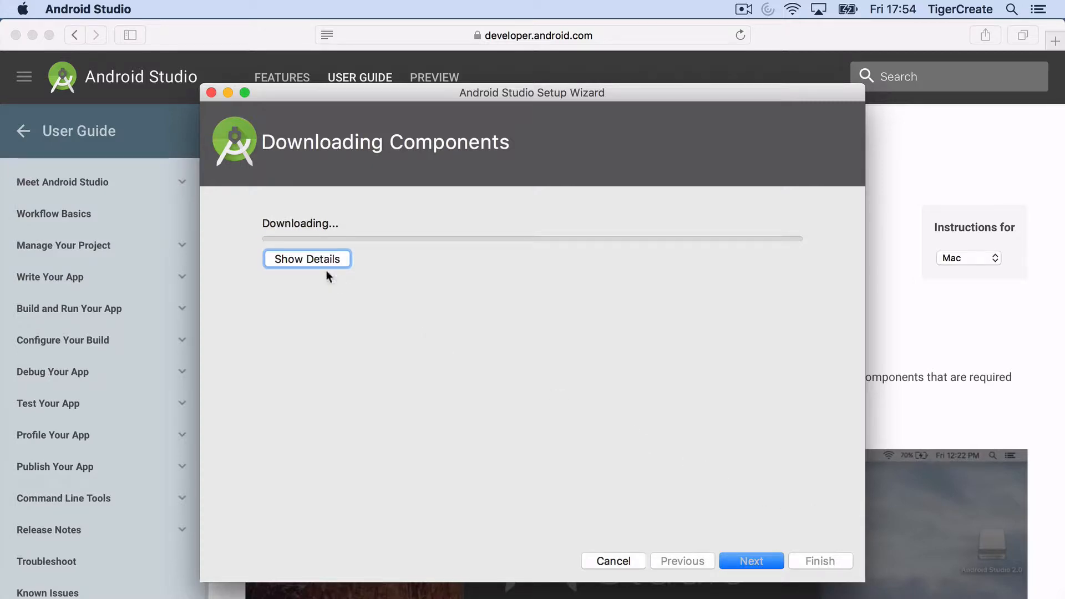
Step: Enter the account password to allow HAXM installation, then finish the wizard after the components download
left_click(296, 257)
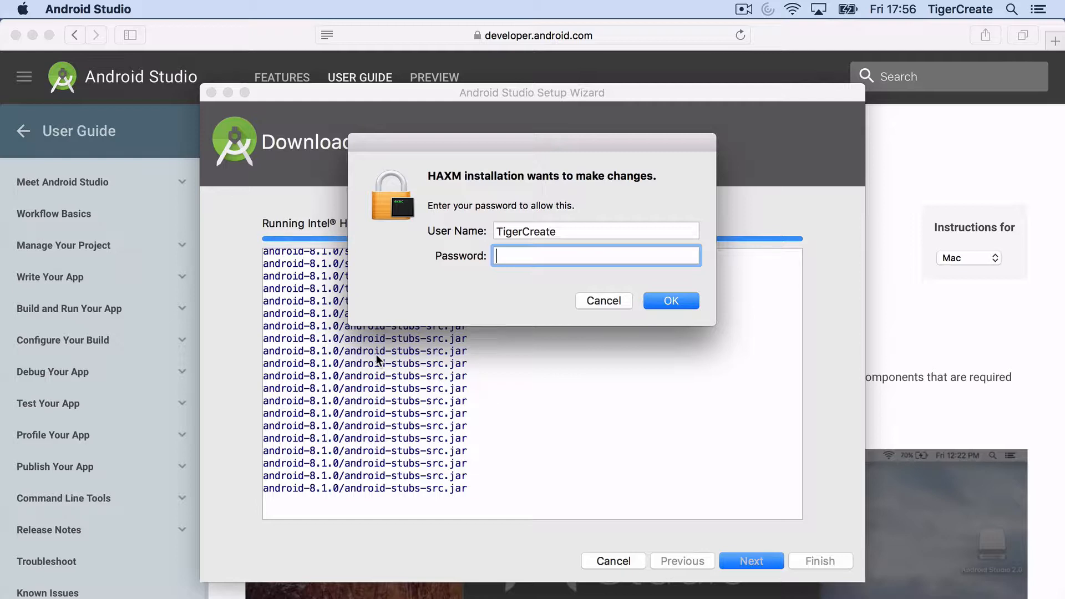
type("••••••••••")
key("Return")
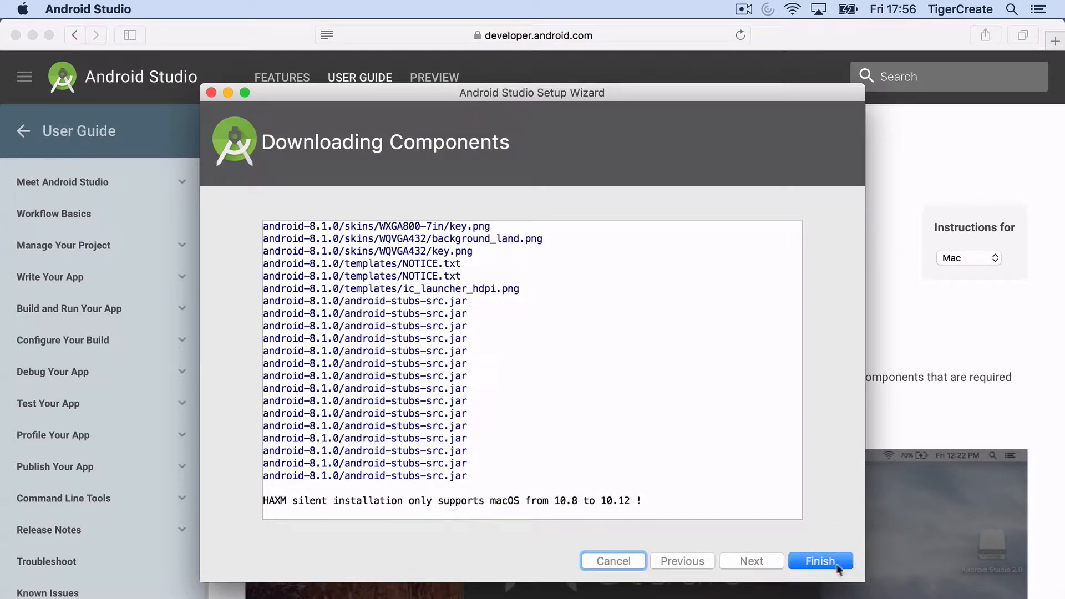
left_click(820, 561)
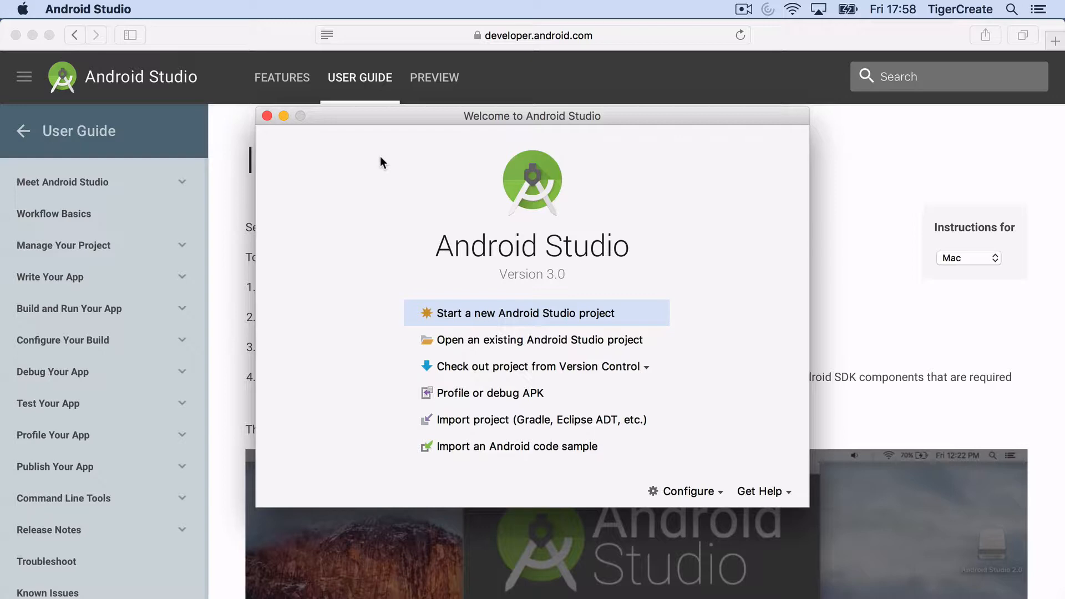
Step: Quit both Android Studio and Safari from their application menus
left_click(114, 9)
left_click(118, 177)
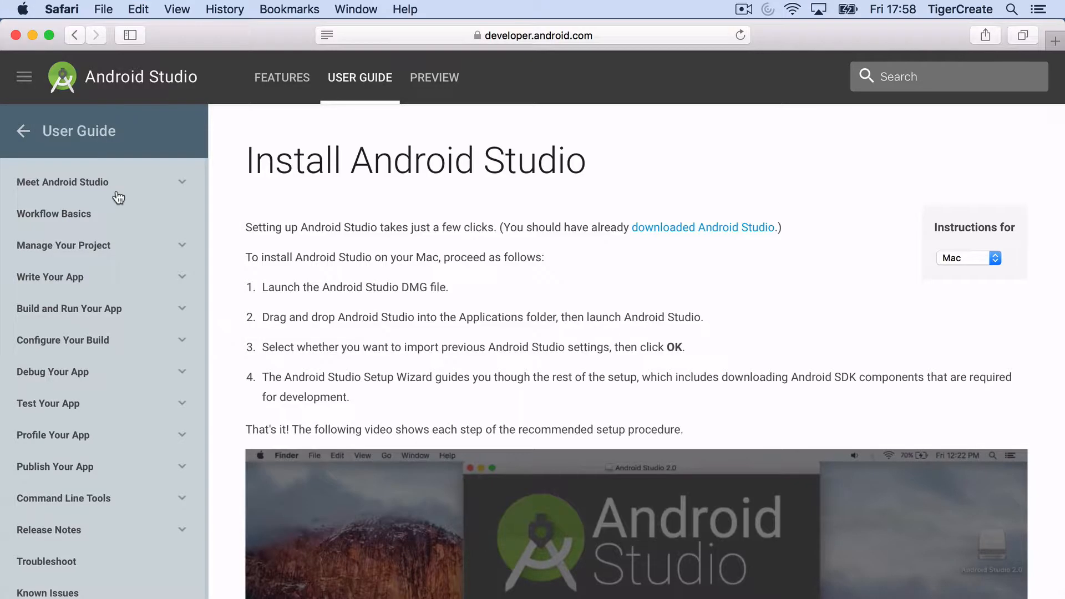
key("super+Tab")
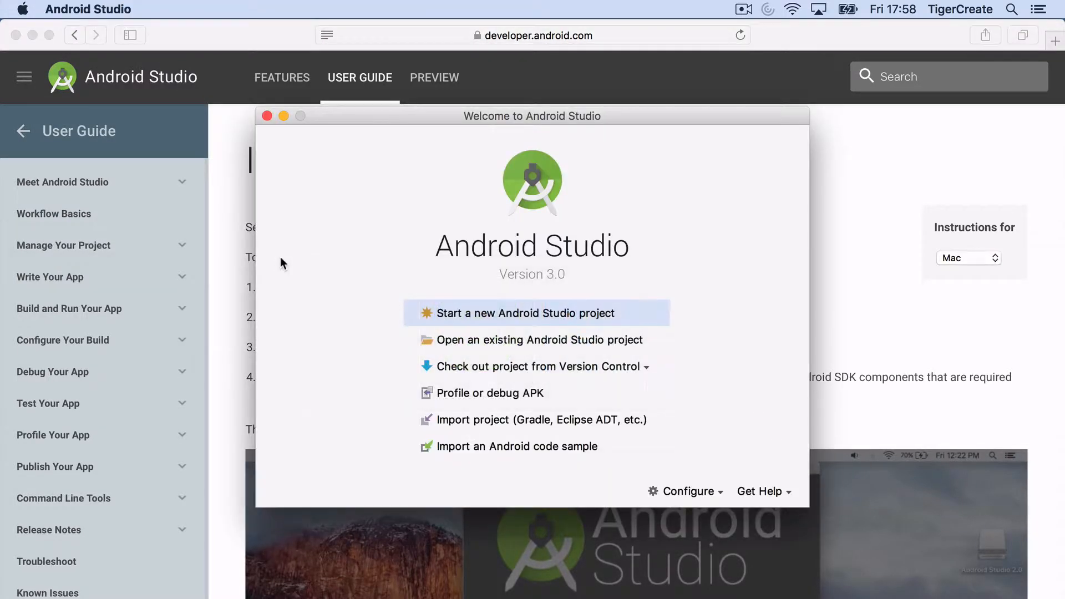
left_click(89, 10)
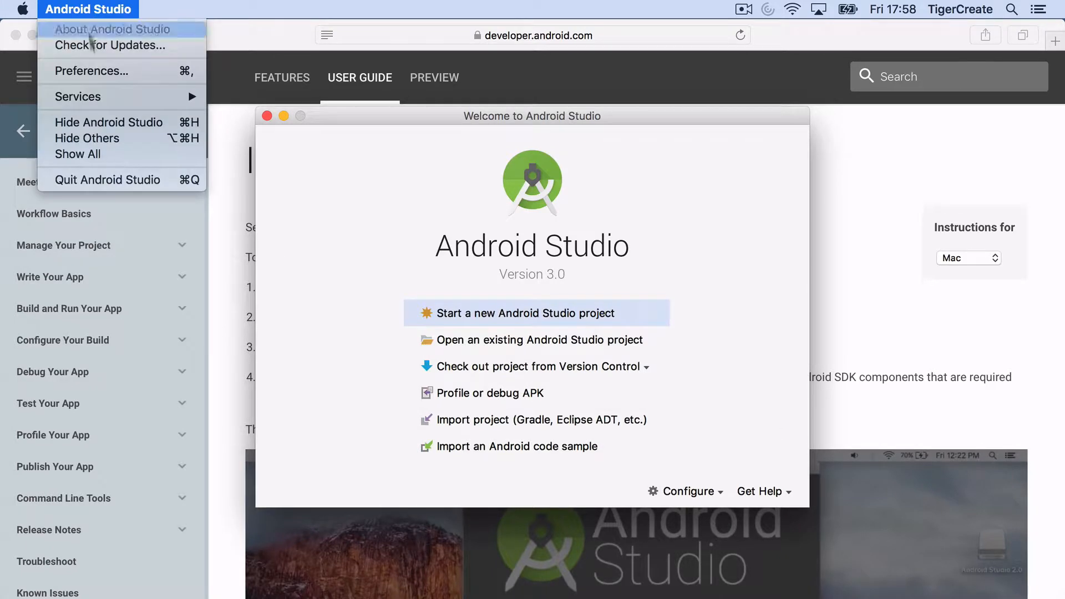
left_click(107, 183)
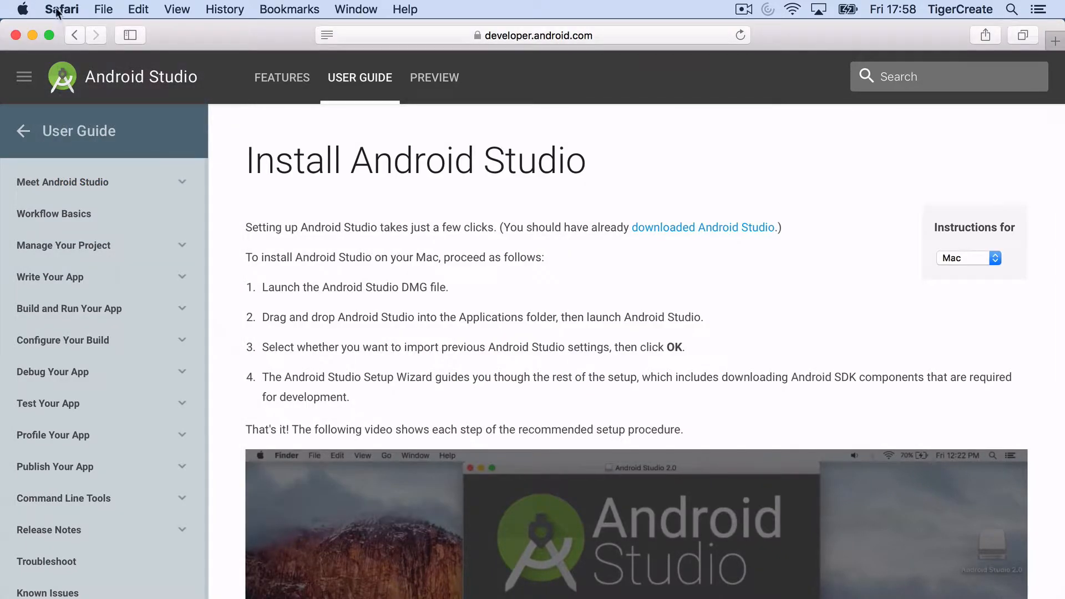
left_click(59, 9)
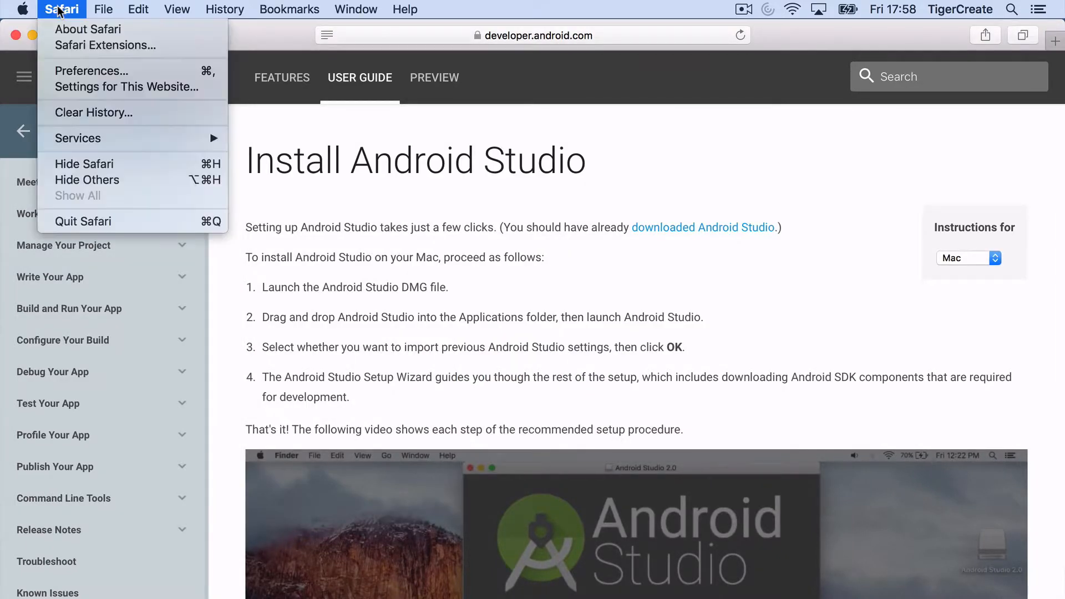
left_click(84, 221)
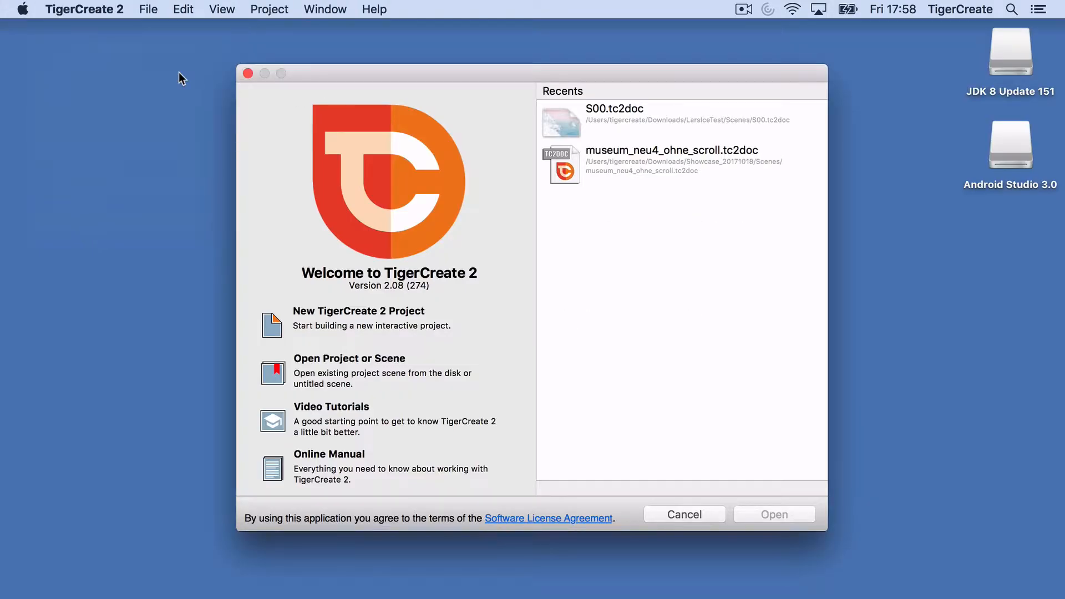
Step: Open a new Finder window and go to the tigercreate home folder
key("super+Tab")
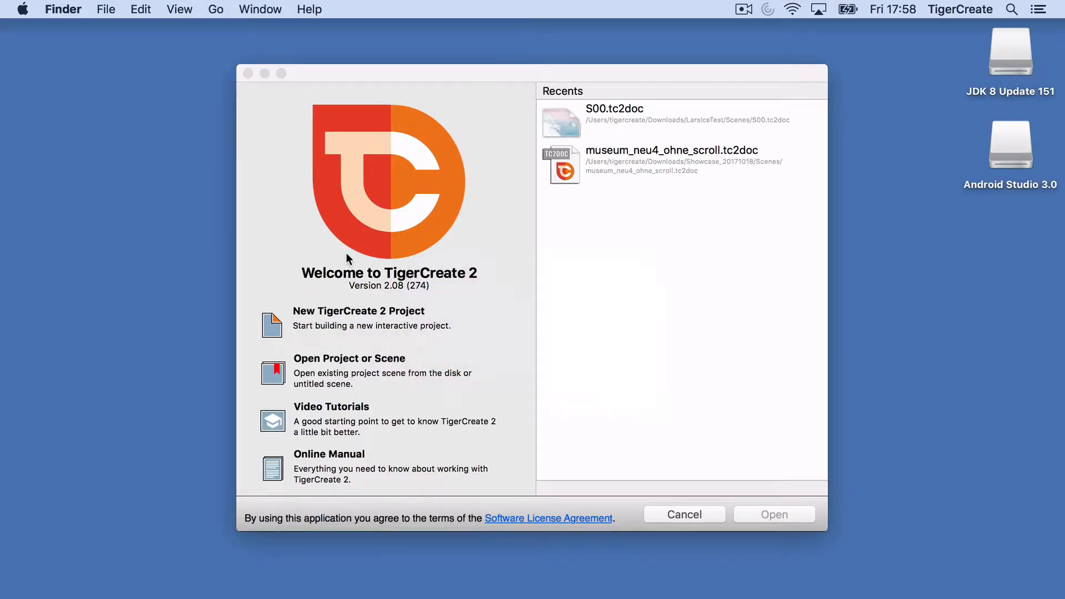
key("super+n")
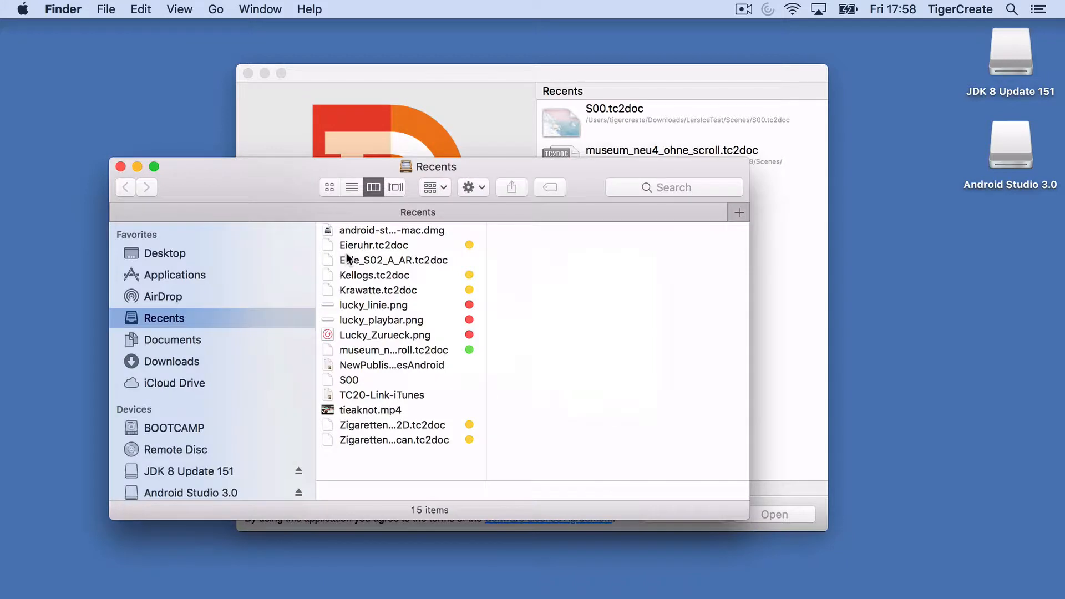
left_click(199, 275)
left_click(216, 9)
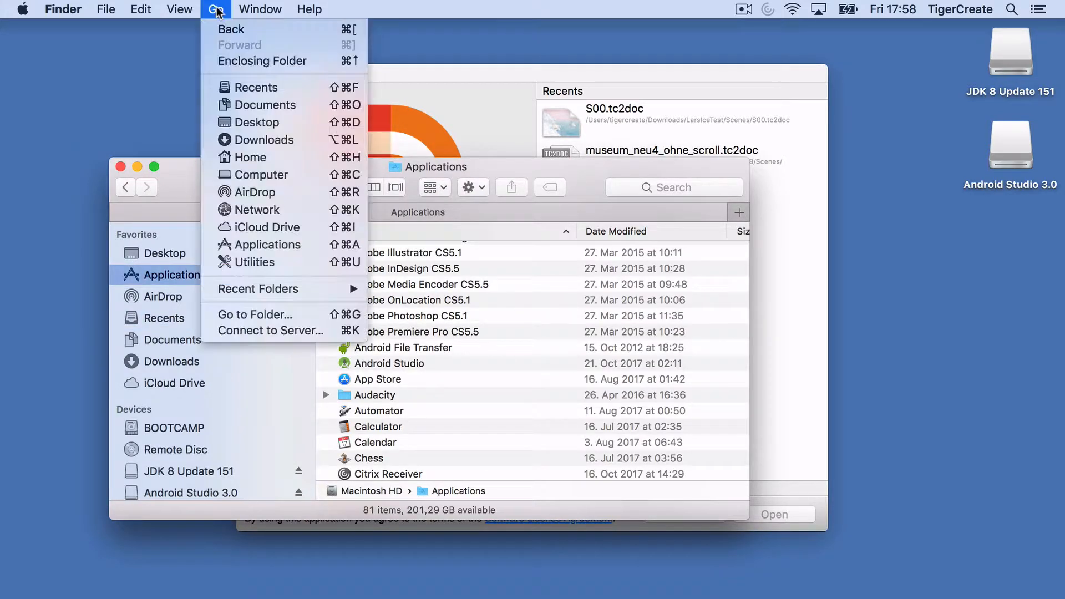
left_click(253, 150)
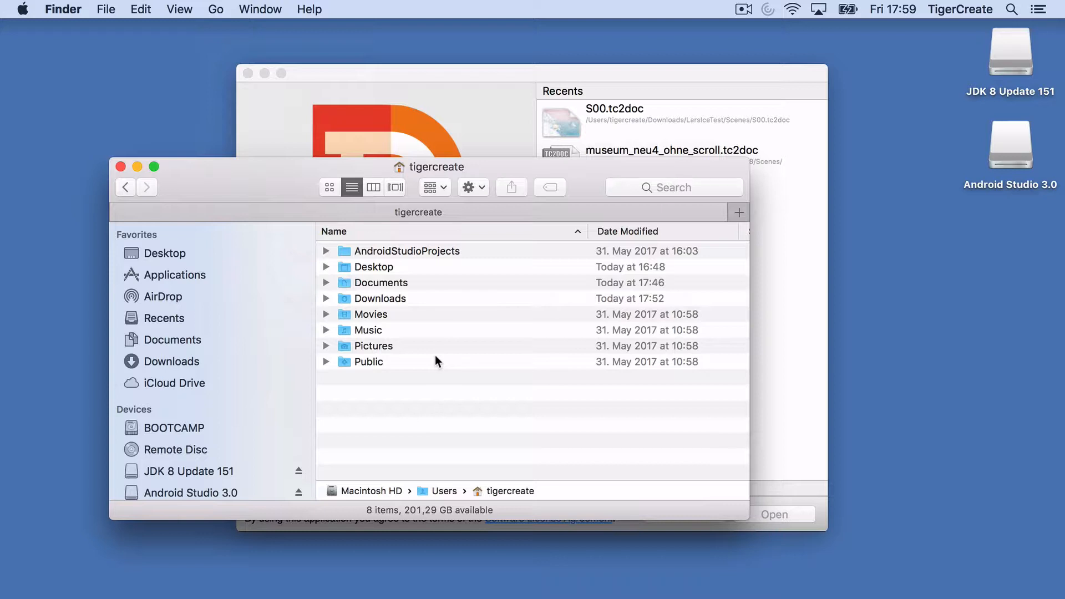
Step: Turn on Show Library Folder in the home folder's view options
left_click(179, 9)
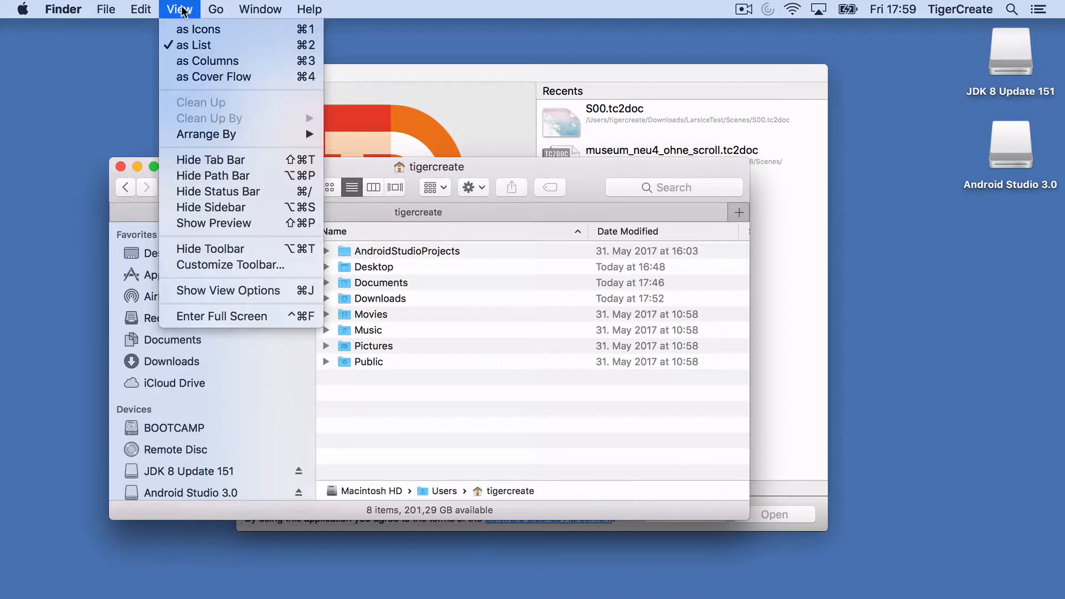
left_click(207, 290)
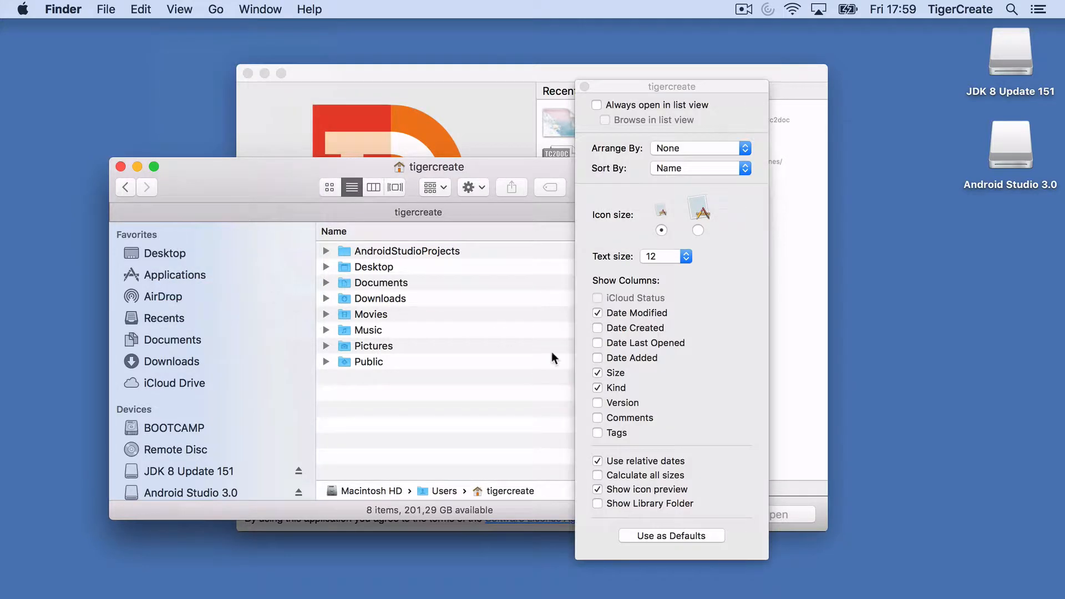
left_click(597, 504)
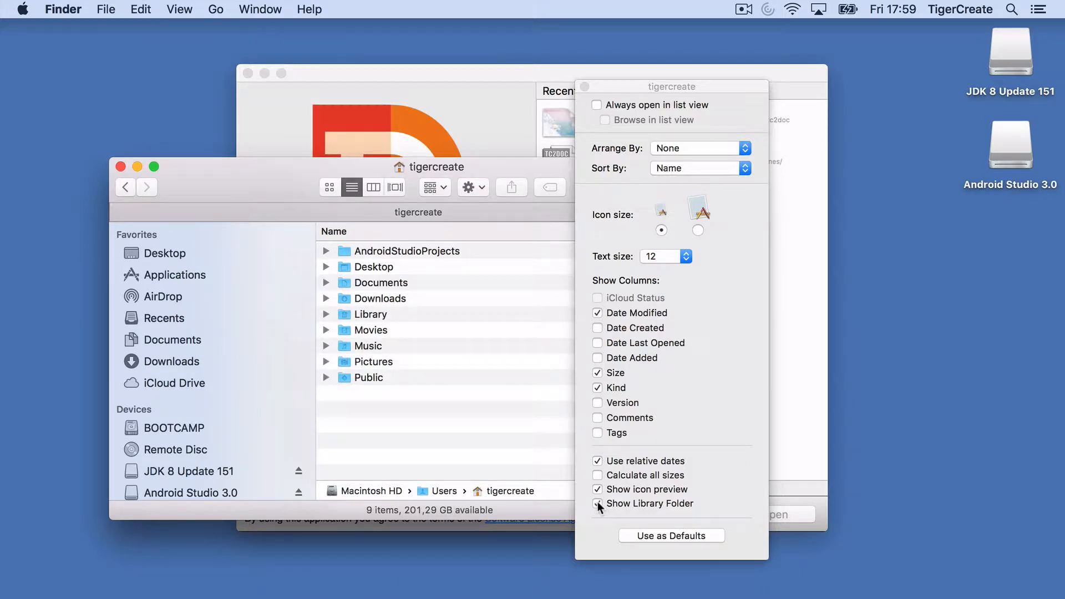
left_click(583, 87)
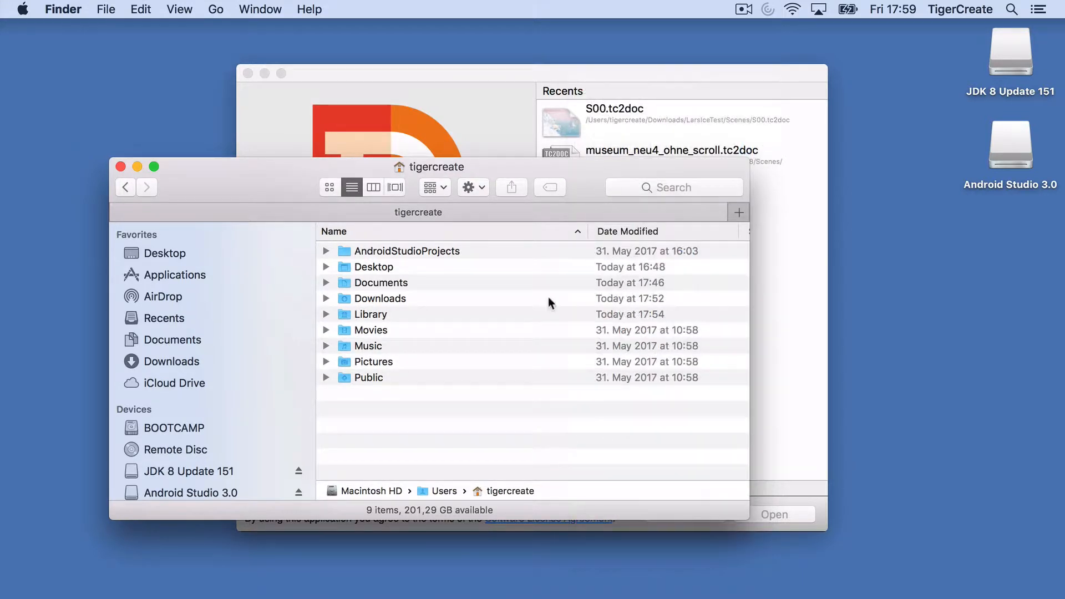
Step: Browse into Library › Android › sdk, collapse the tools folder, and close the window
double_click(348, 314)
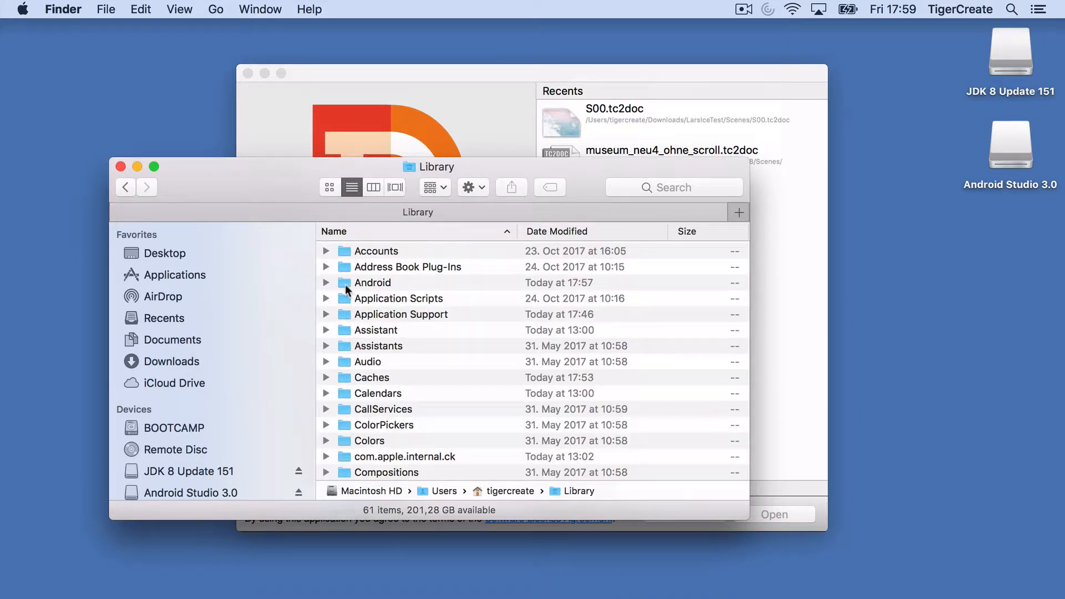
double_click(344, 283)
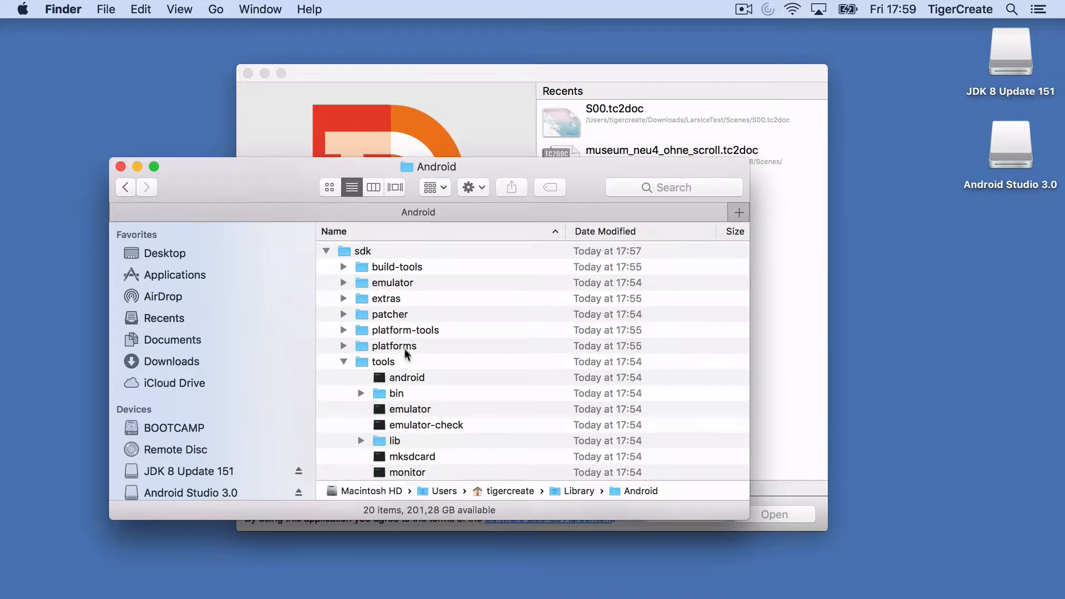
left_click(343, 361)
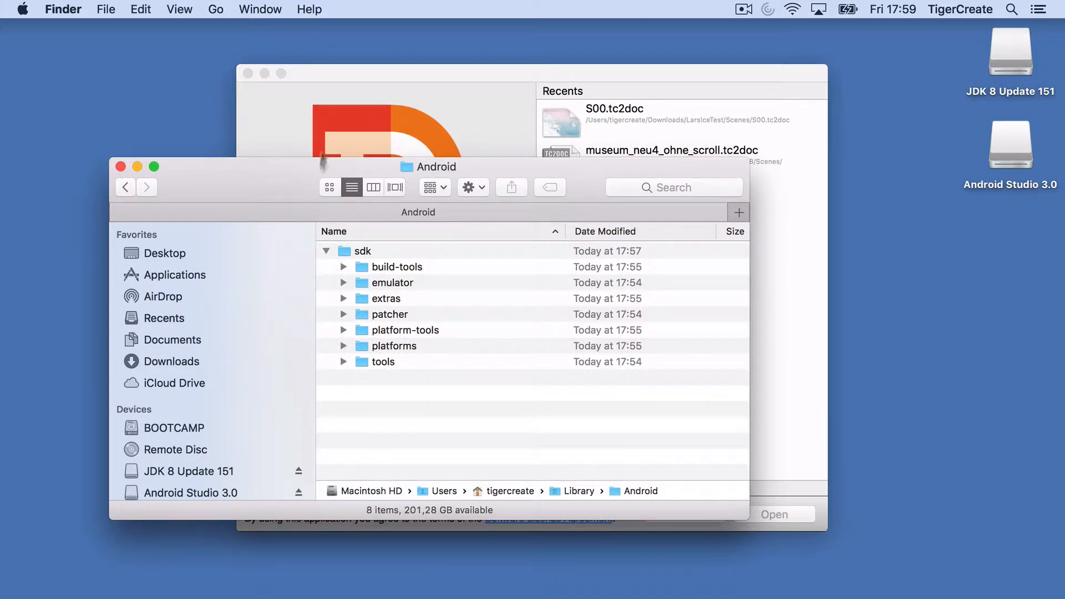
left_click(121, 167)
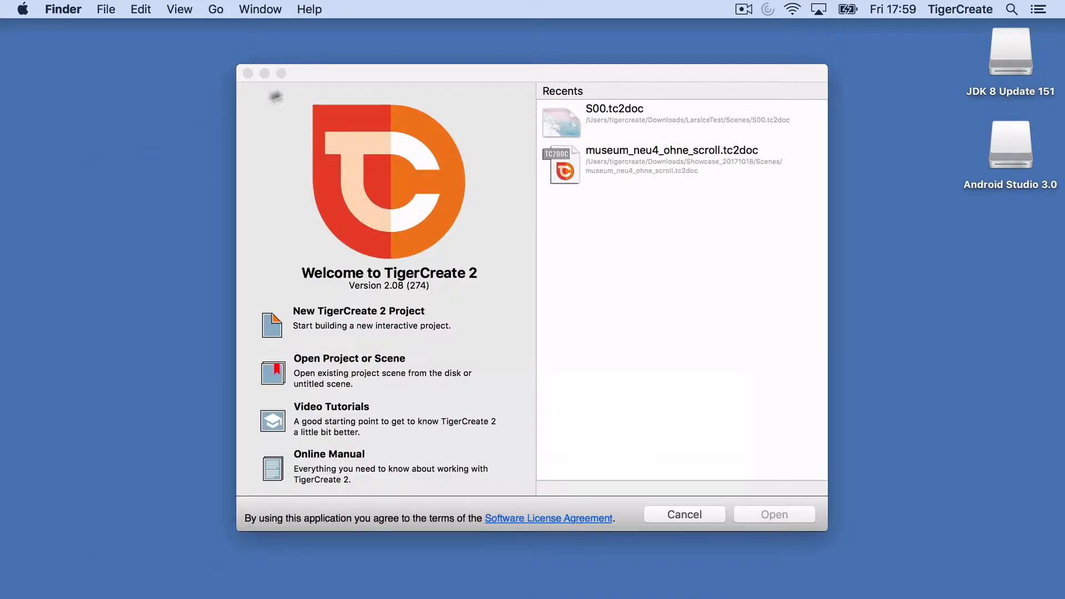
Step: Open the Publishing preferences in TigerCreate 2
left_click(311, 75)
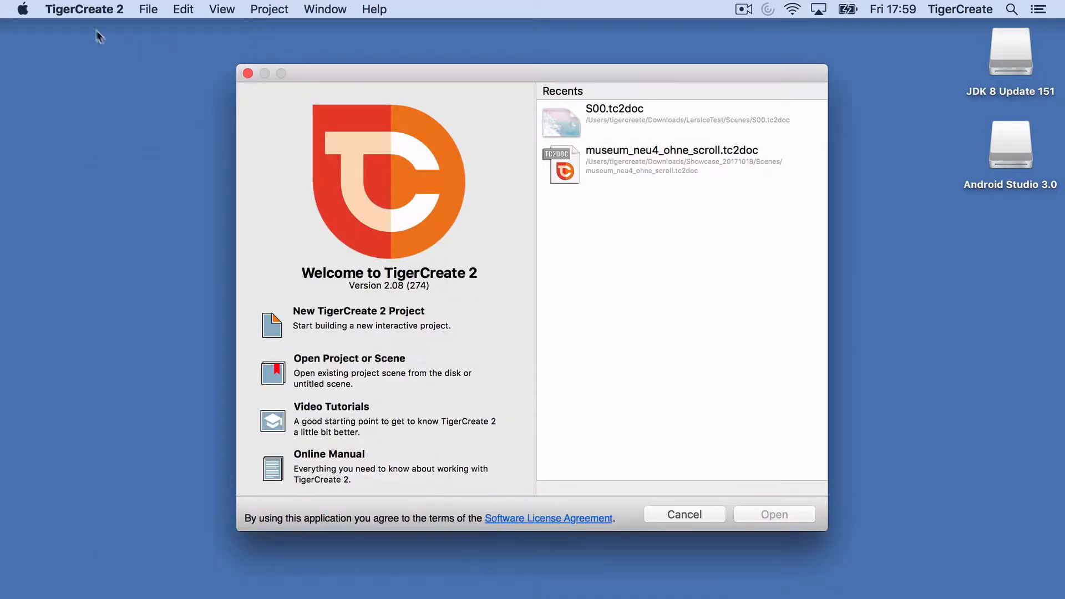
left_click(84, 9)
left_click(78, 53)
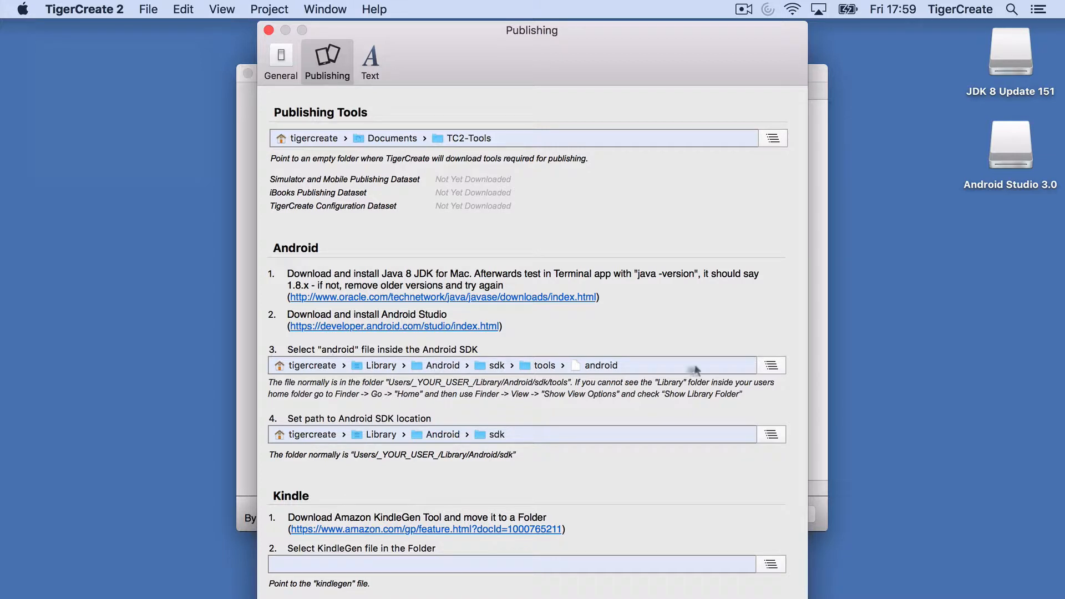
Step: Choose Library/Android/sdk/tools/android as the Android SDK android file
left_click(770, 366)
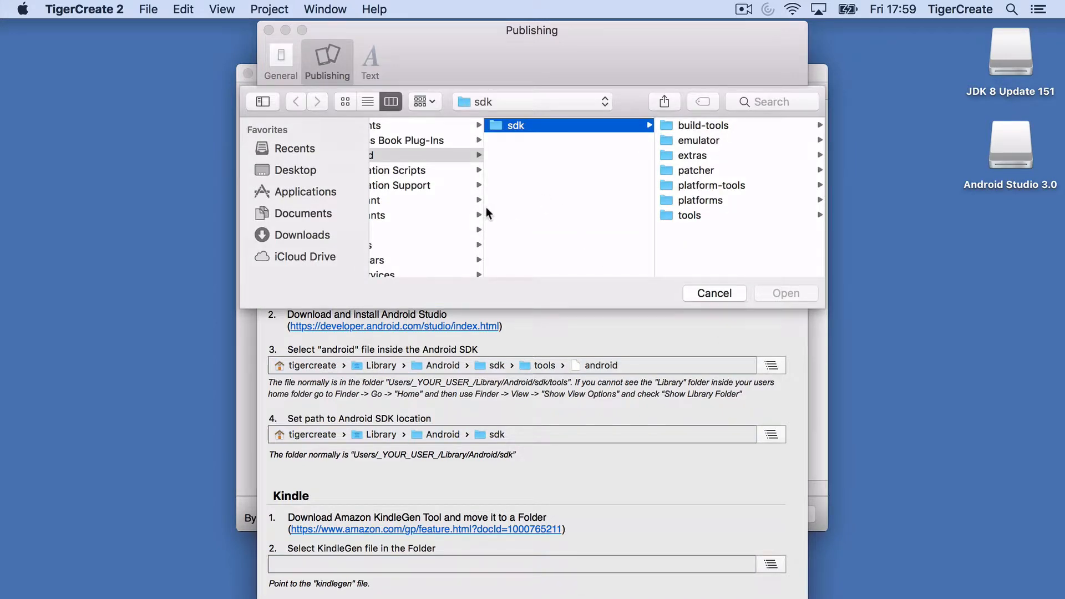
scroll(395, 214, "left", 10)
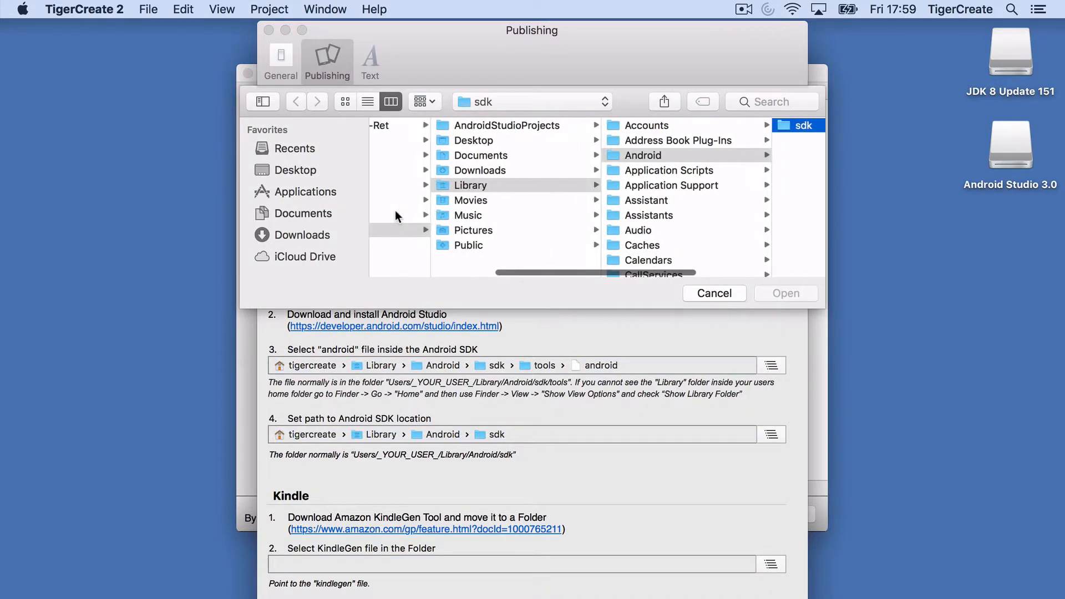
left_click(439, 186)
scroll(437, 183, "left", 3)
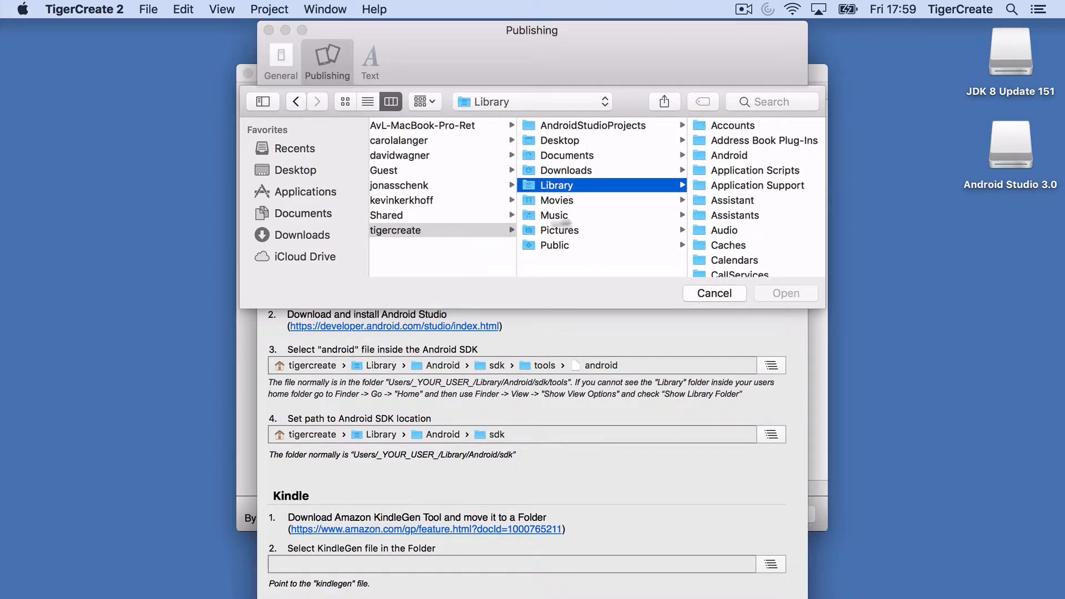
scroll(579, 185, "right", 4)
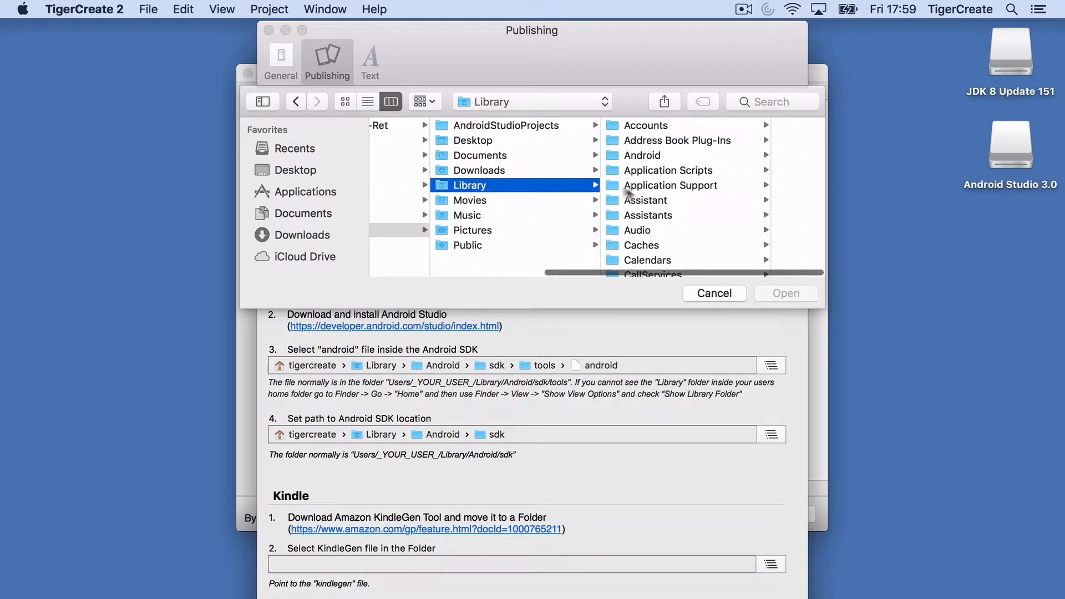
scroll(641, 195, "down", 2)
scroll(641, 195, "down", 3)
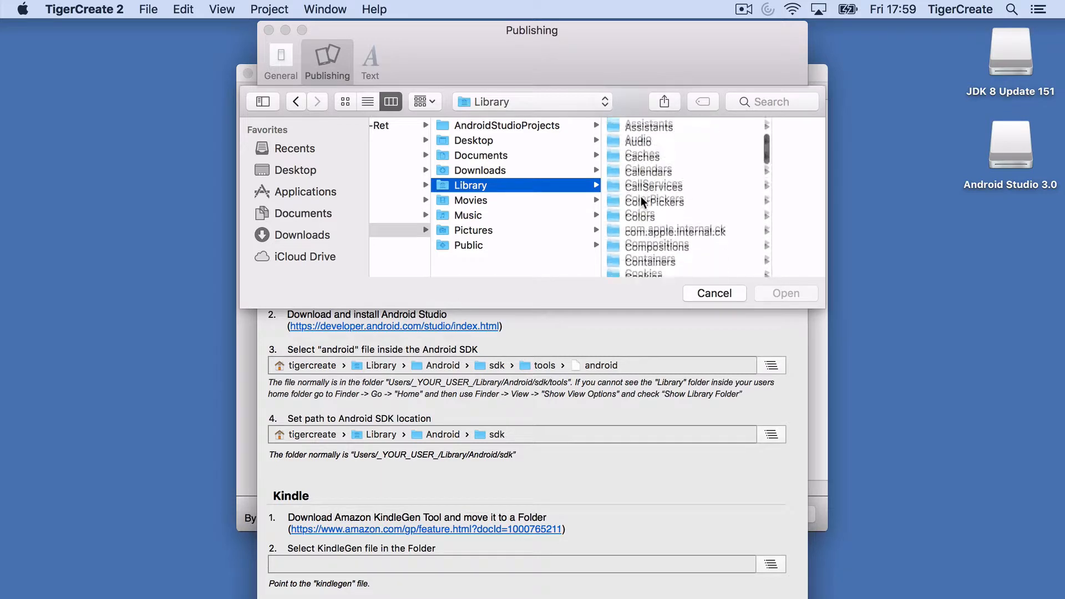
scroll(643, 202, "up", 5)
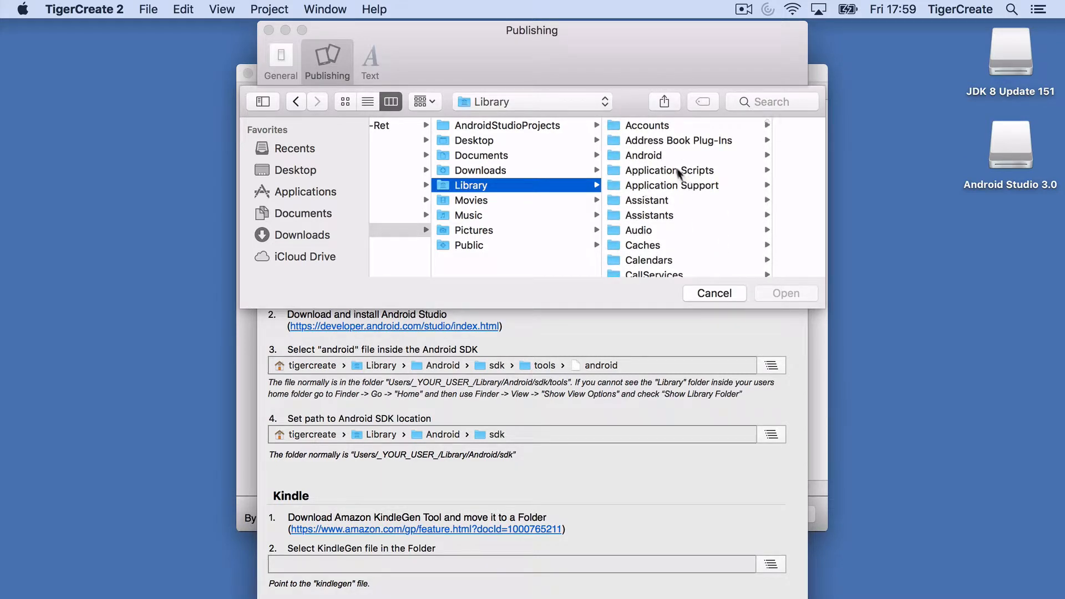
left_click(664, 155)
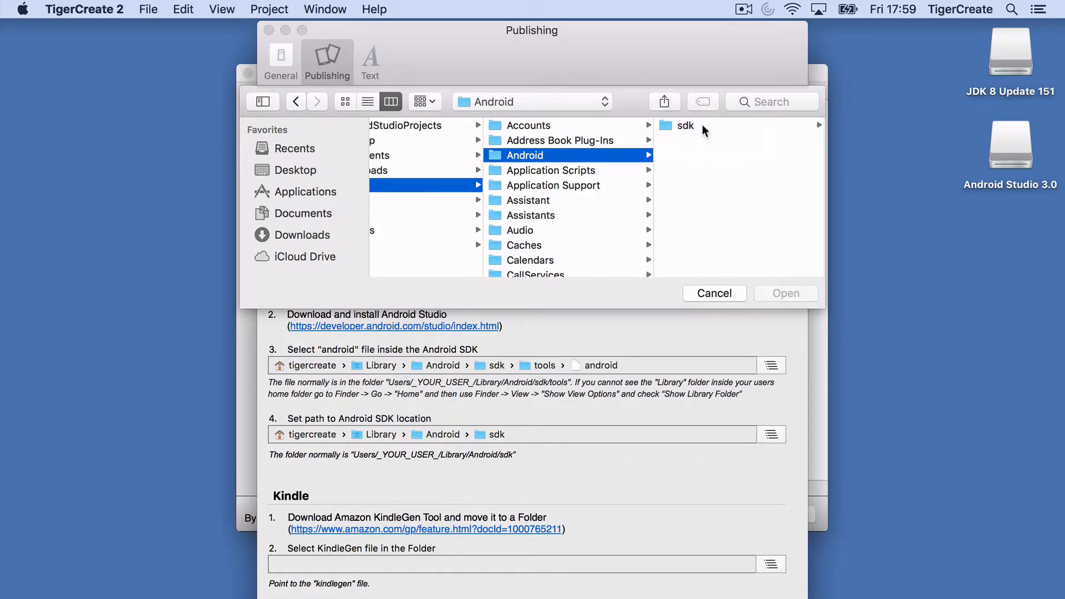
left_click(701, 125)
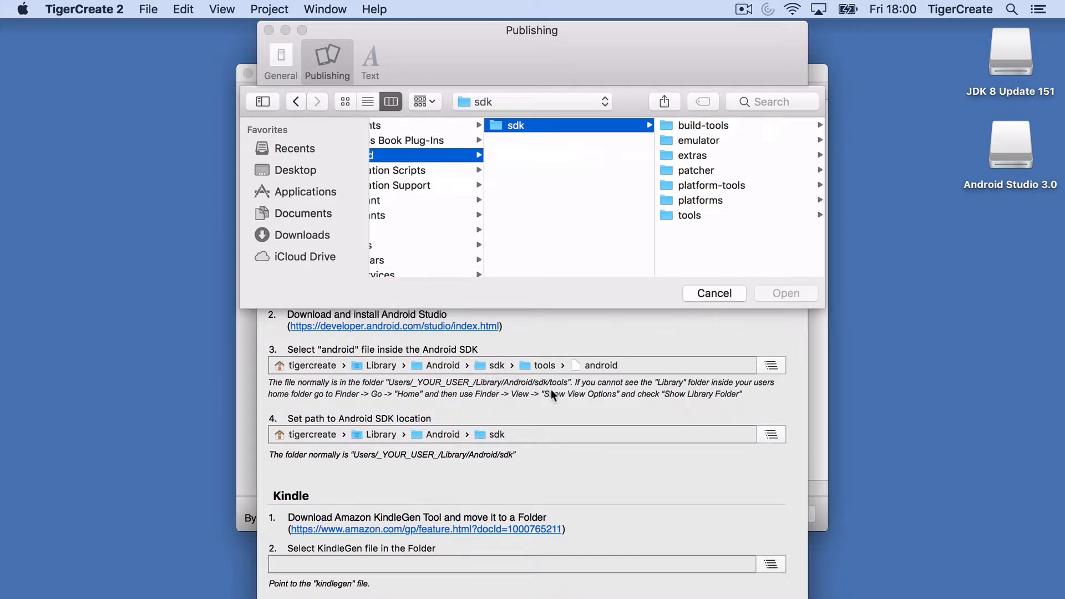
left_click(701, 215)
left_click(672, 126)
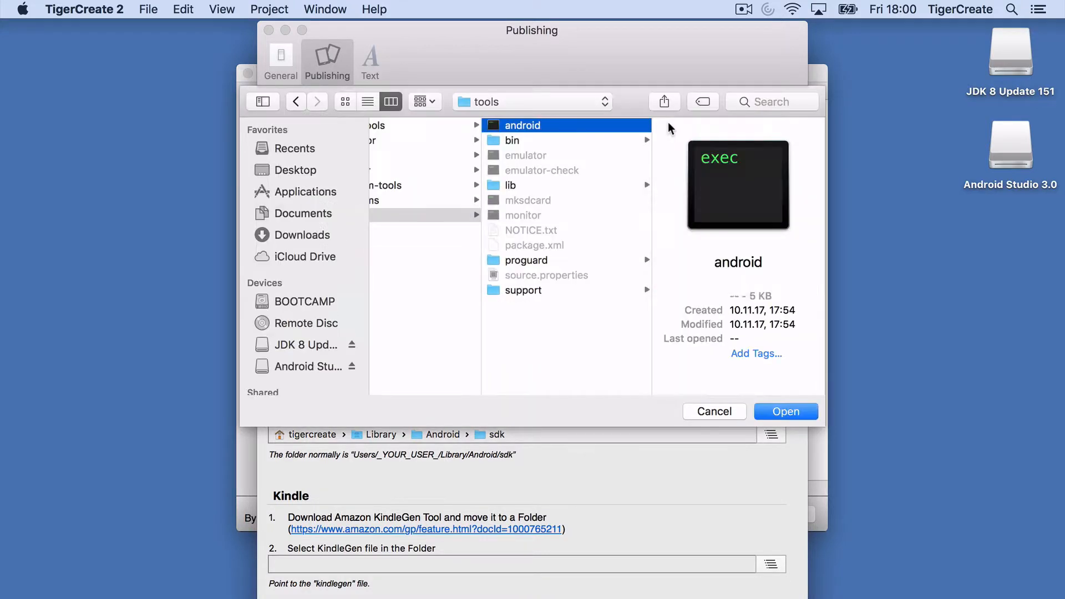
left_click(784, 411)
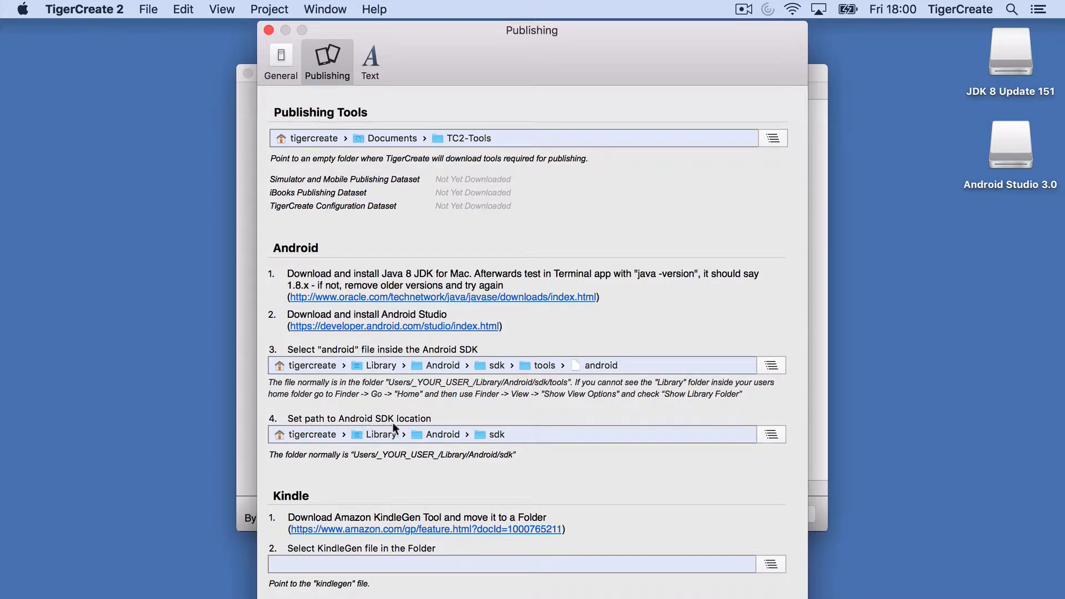
Step: Re-select Library/Android/sdk as the Android SDK location folder
left_click(771, 435)
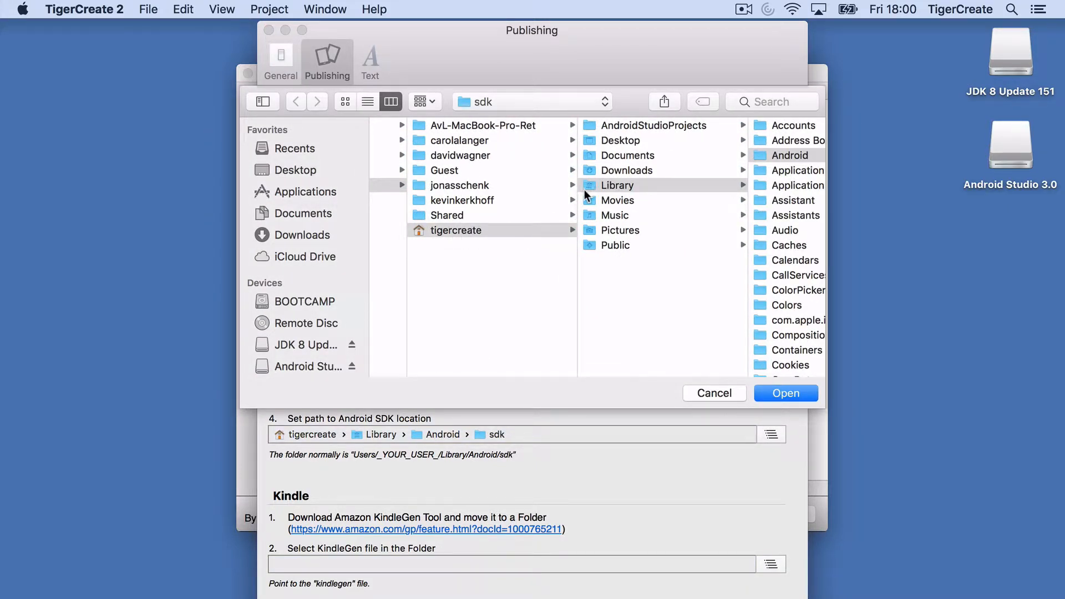
scroll(584, 190, "right", 5)
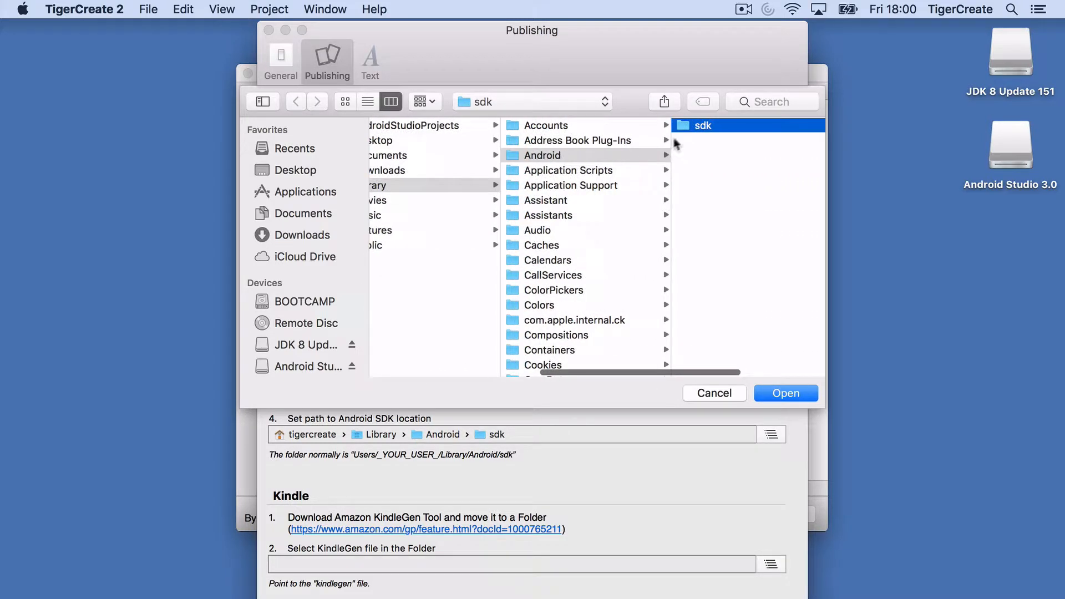
left_click(678, 125)
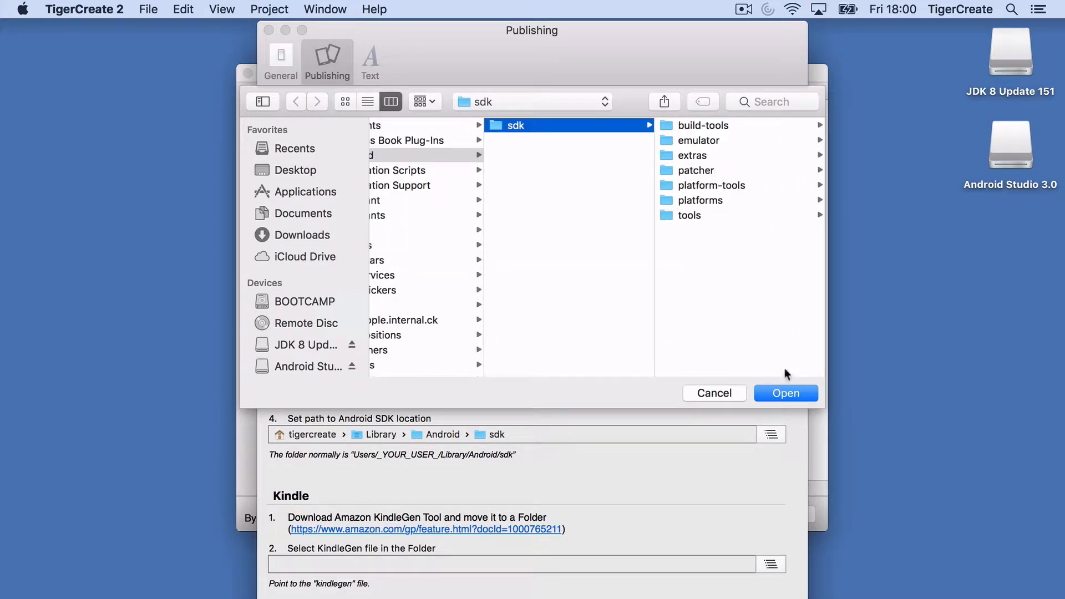
left_click(778, 387)
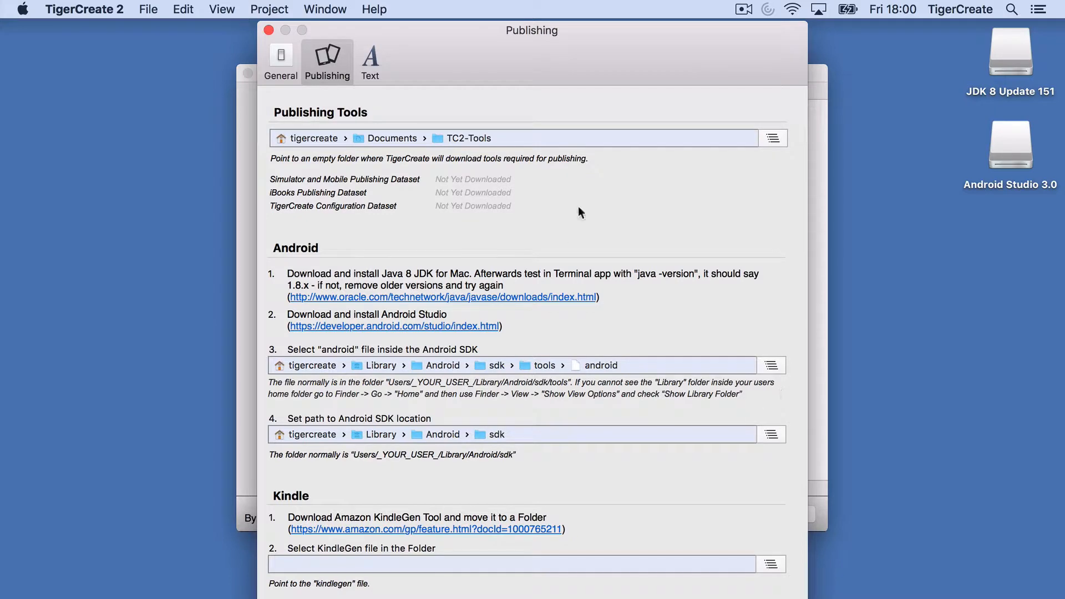
left_click_drag(577, 56, 577, 7)
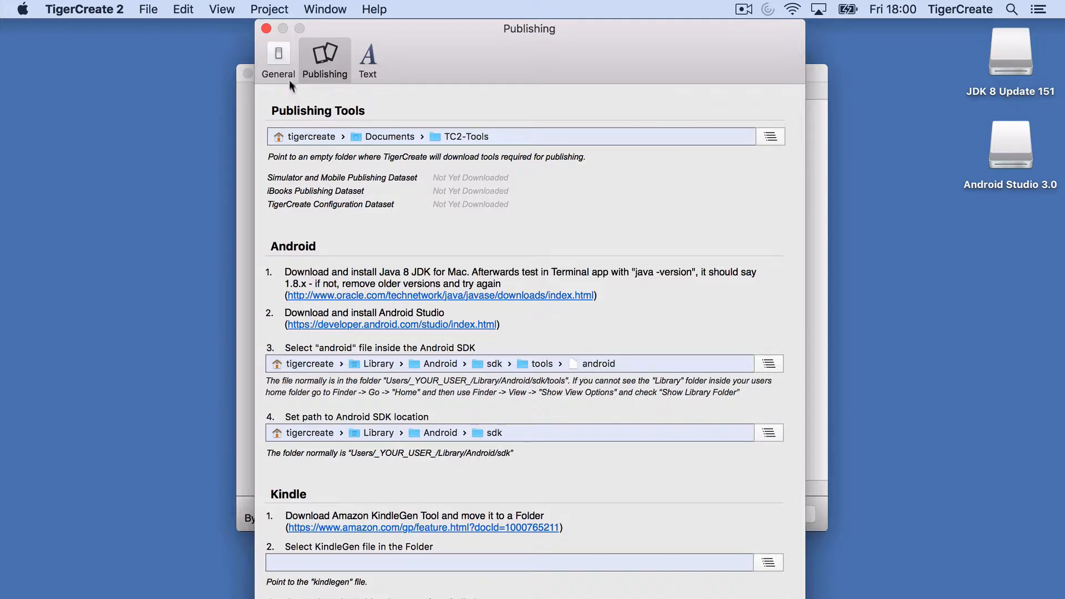
Step: Close Publishing preferences, eject the JDK 8 Update 151 and Android Studio 3.0 disks, then quit
left_click(267, 27)
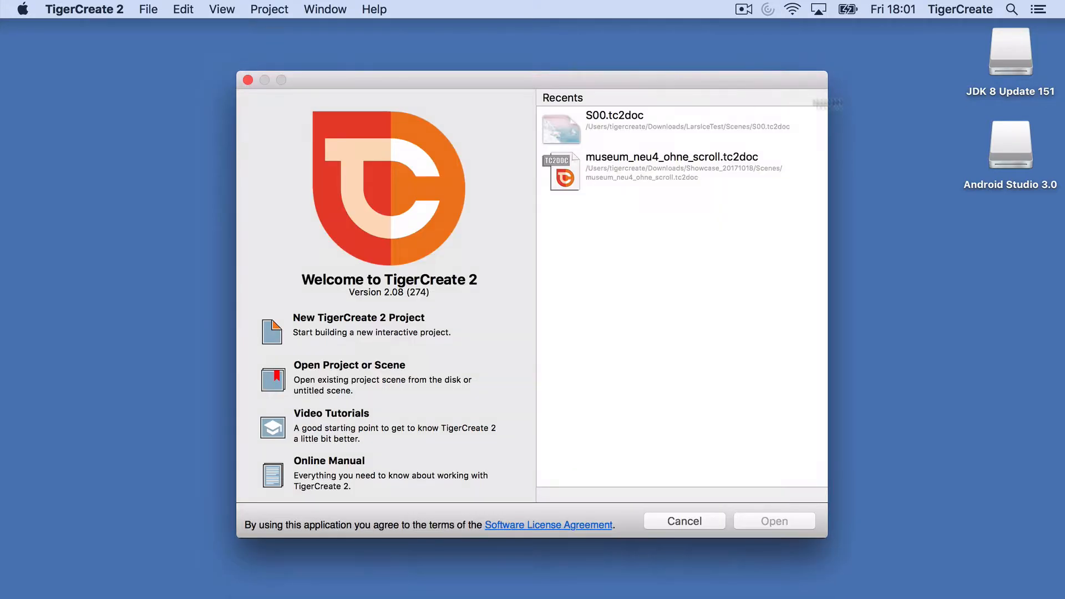
right_click(1001, 62)
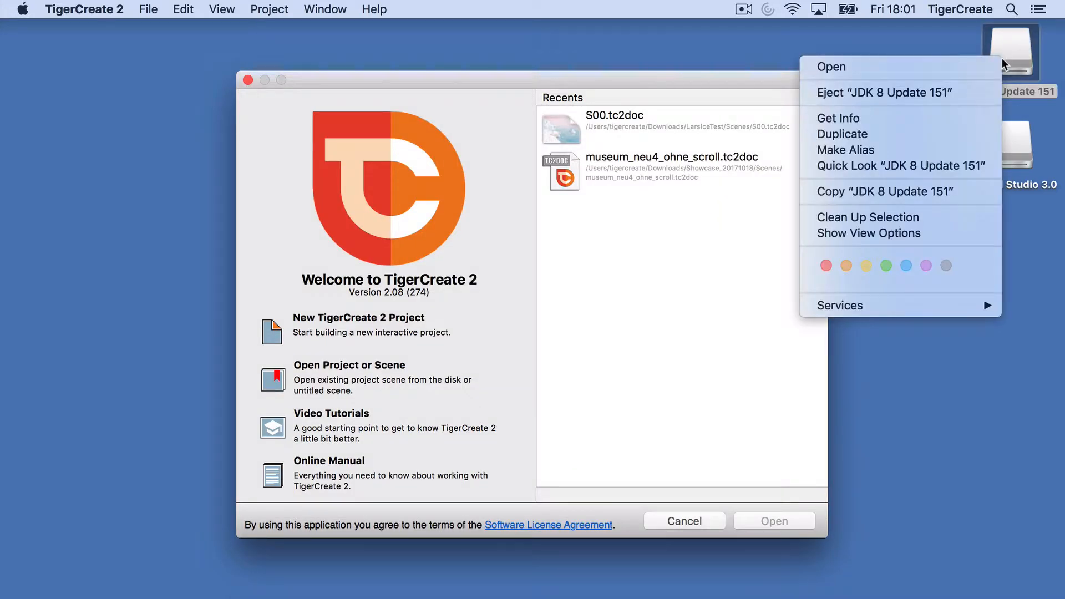
left_click(954, 90)
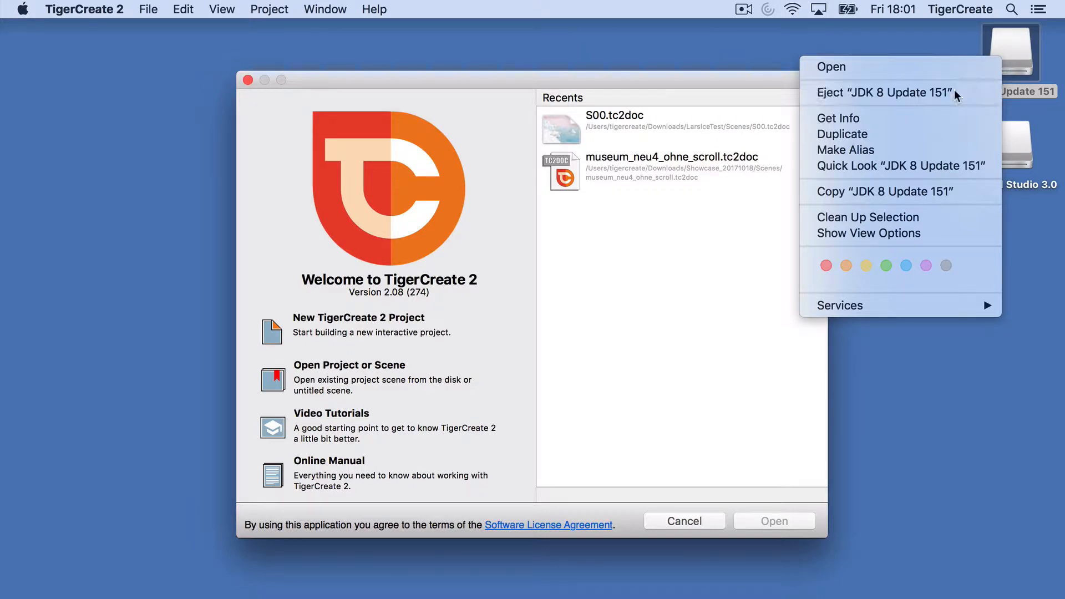
right_click(1016, 150)
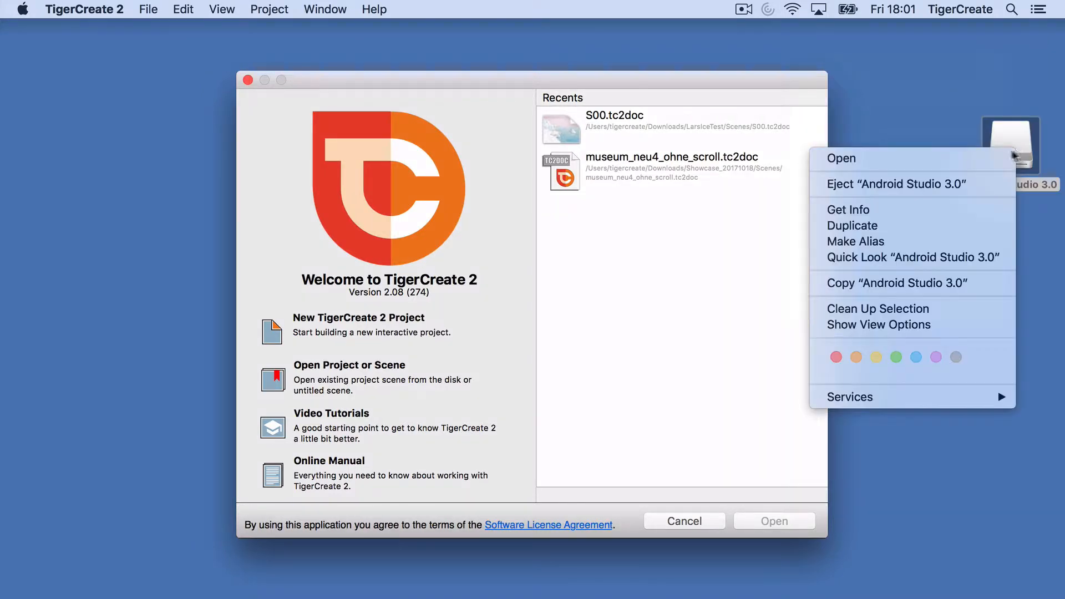
left_click(946, 184)
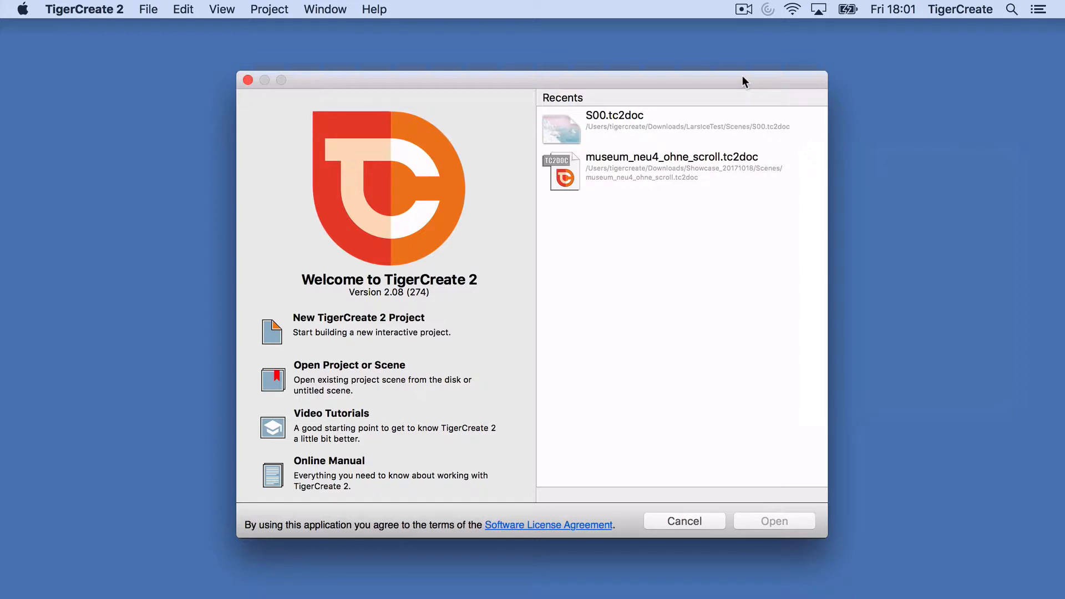
key("super+q")
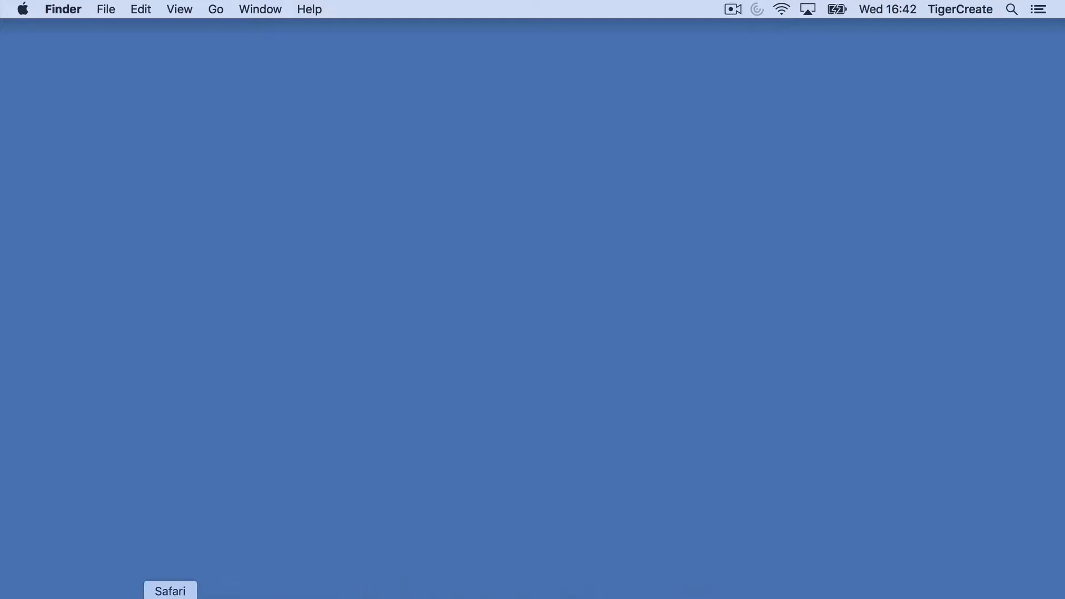
Step: Search Google in Safari for 'android developer create keystore'
left_click(170, 595)
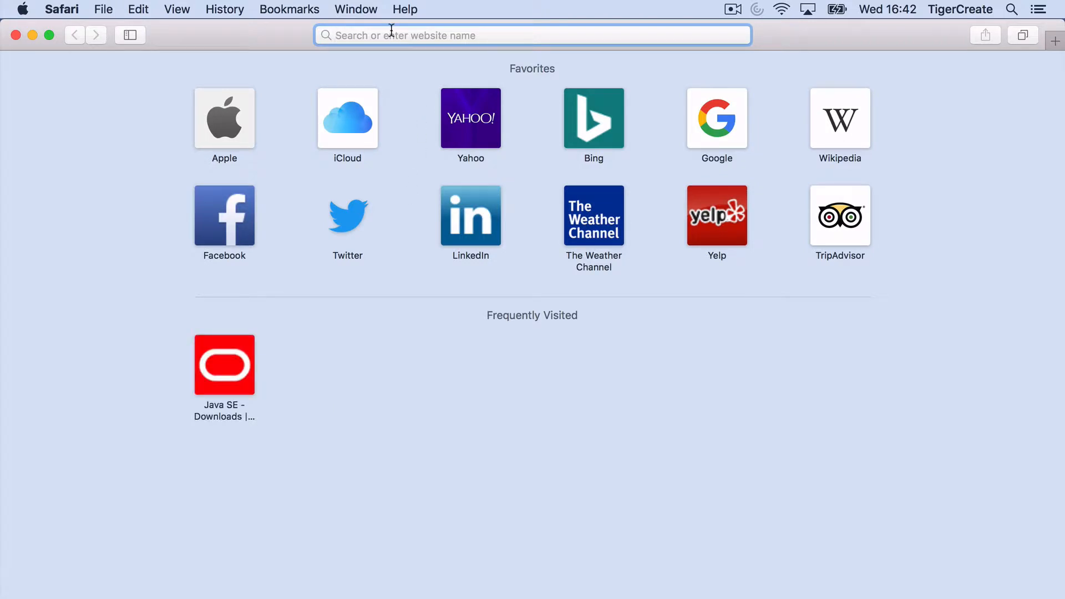
type("android deve")
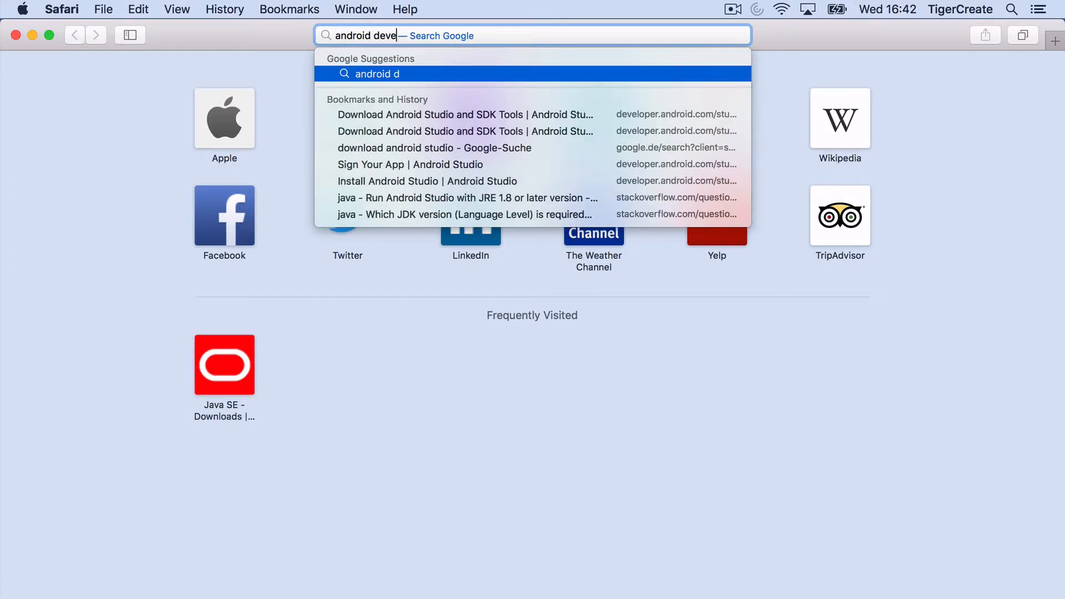
type("loper ")
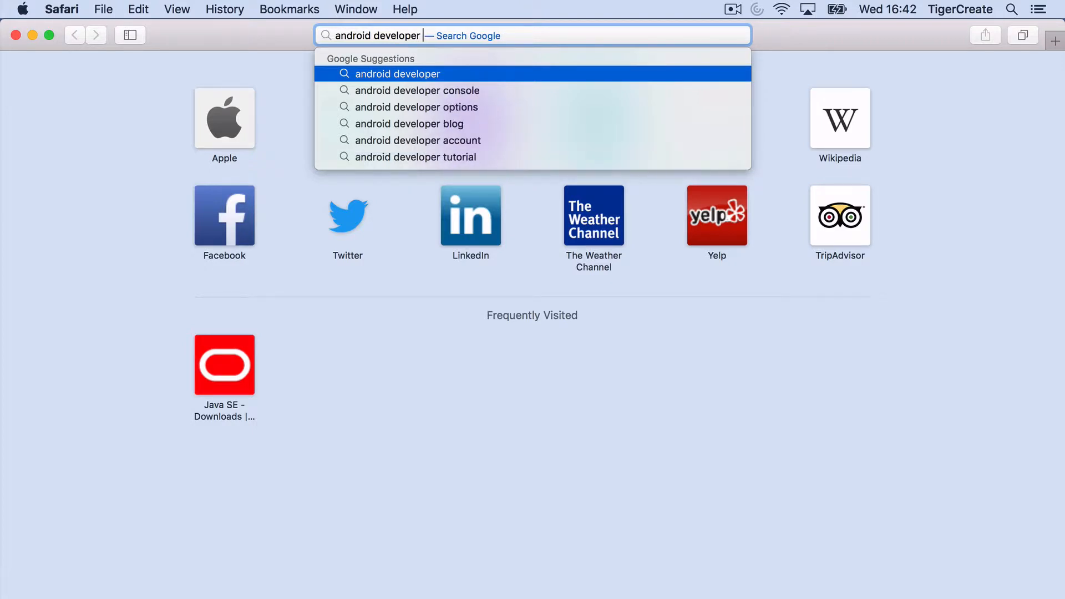
type("create keyst")
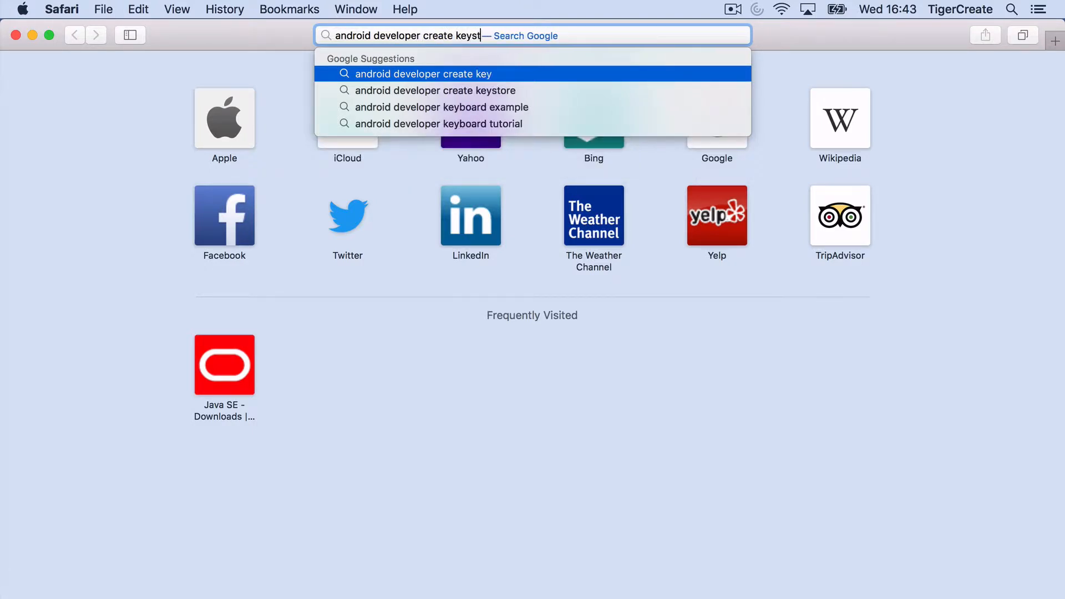
type("ore")
key("Return")
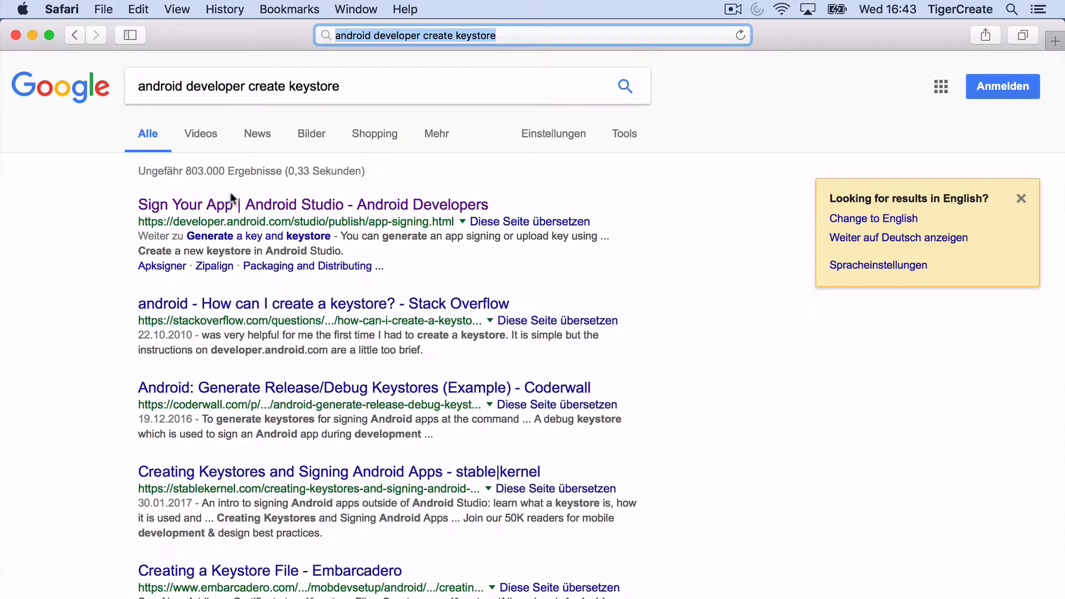
Step: Open the Sign Your App guide and scroll to its command-line build and sign section
left_click(225, 210)
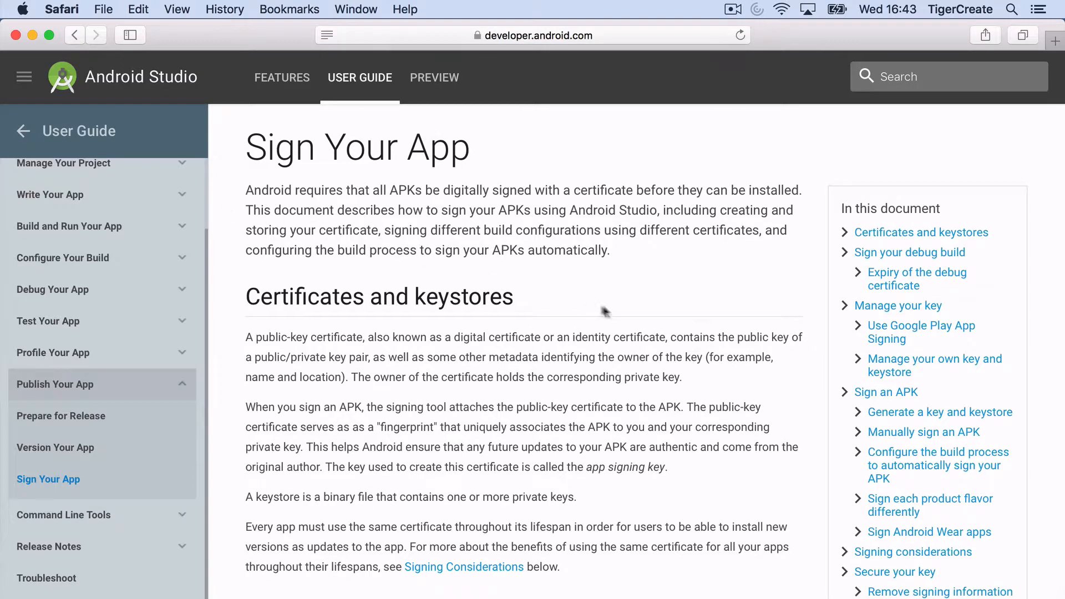
scroll(608, 306, "down", 7)
scroll(607, 304, "down", 3)
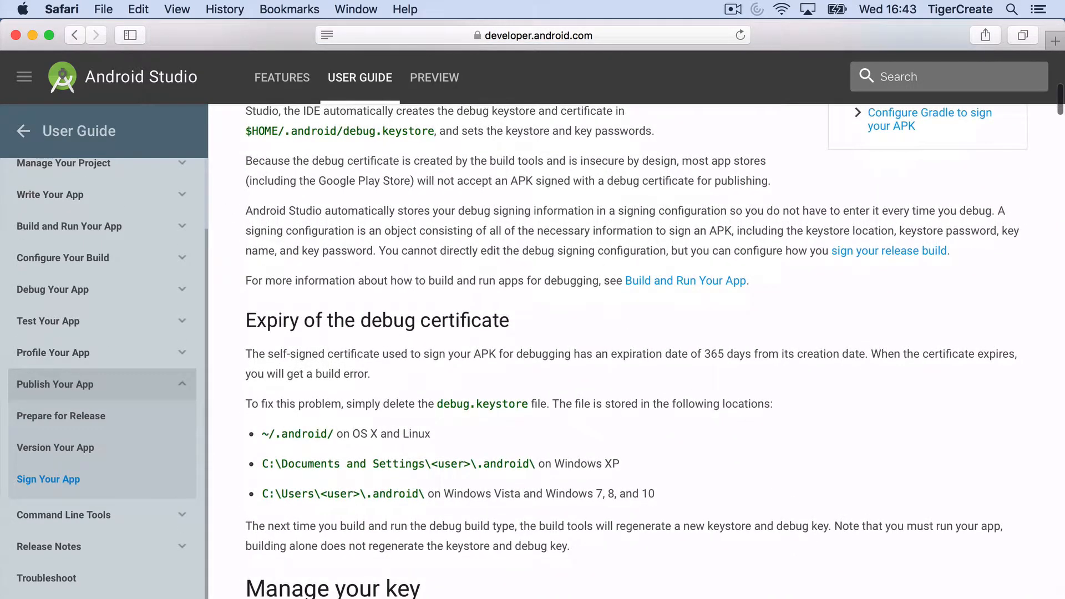
scroll(556, 333, "down", 12)
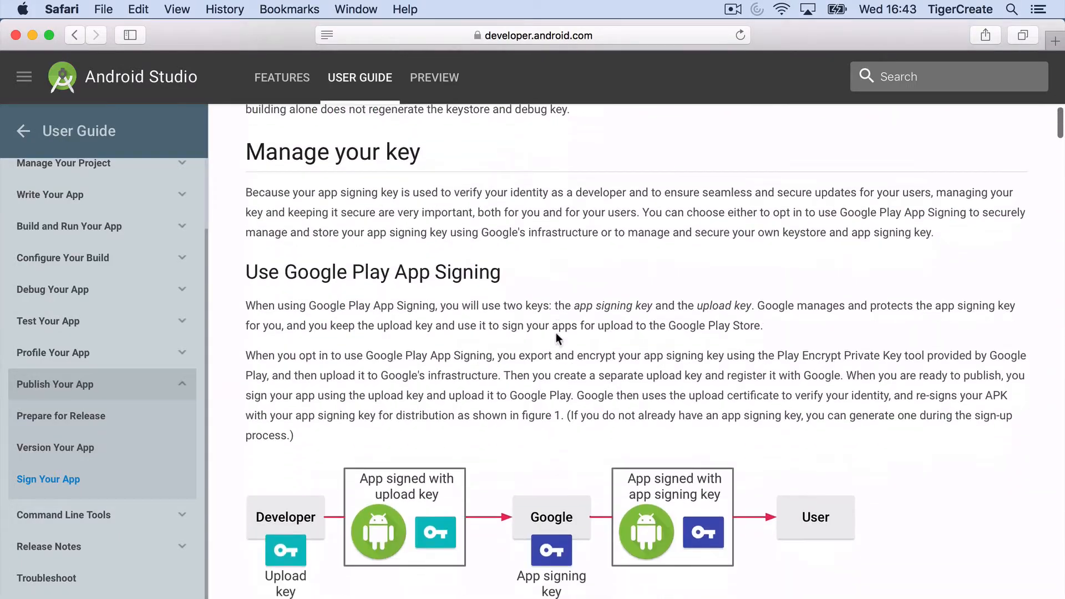
scroll(557, 336, "down", 20)
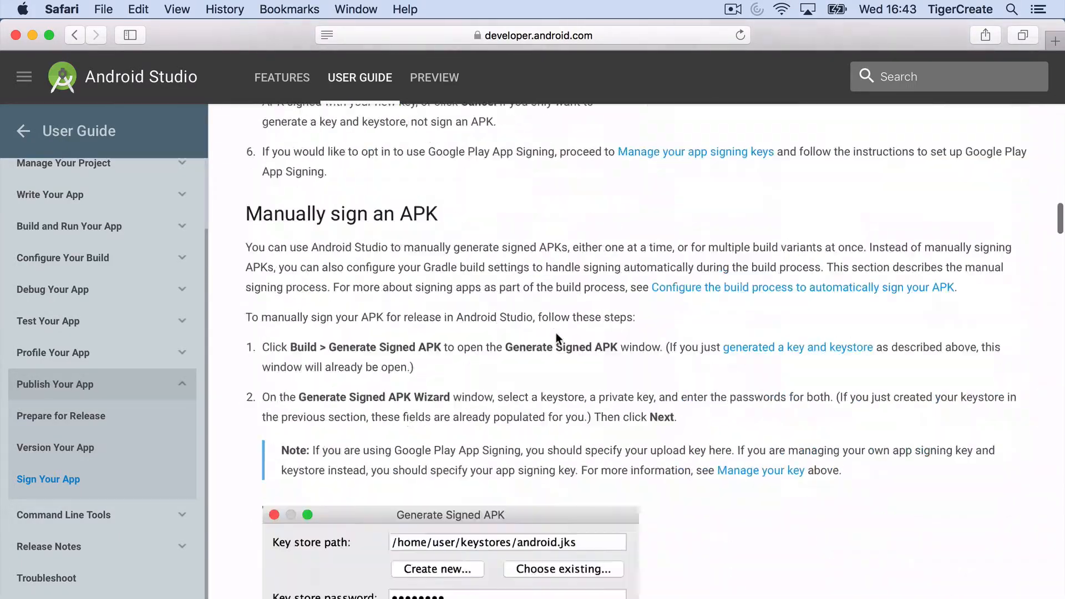
scroll(556, 335, "down", 20)
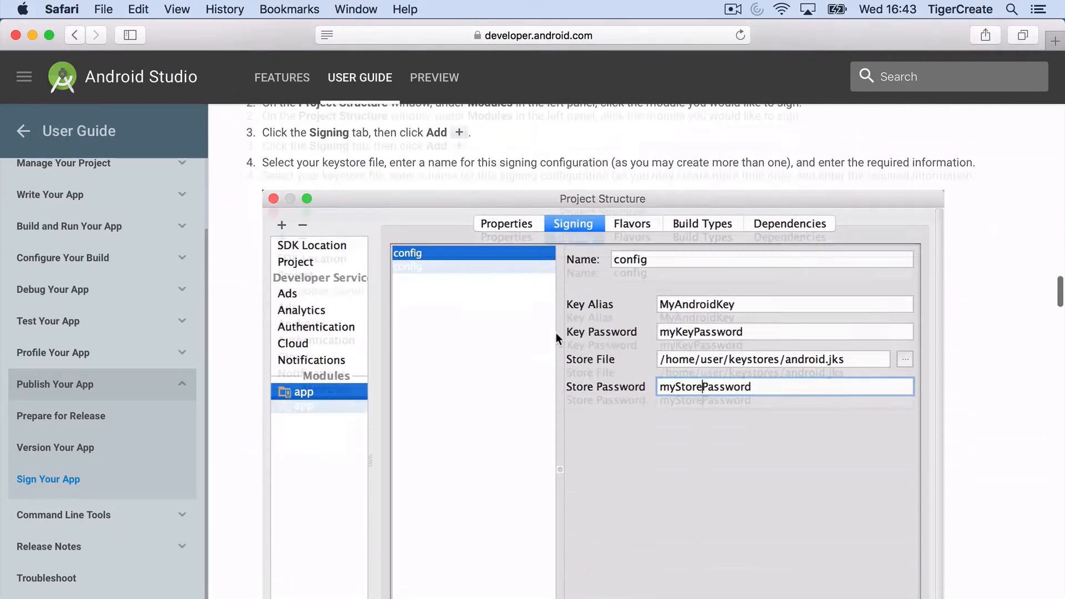
scroll(555, 333, "down", 20)
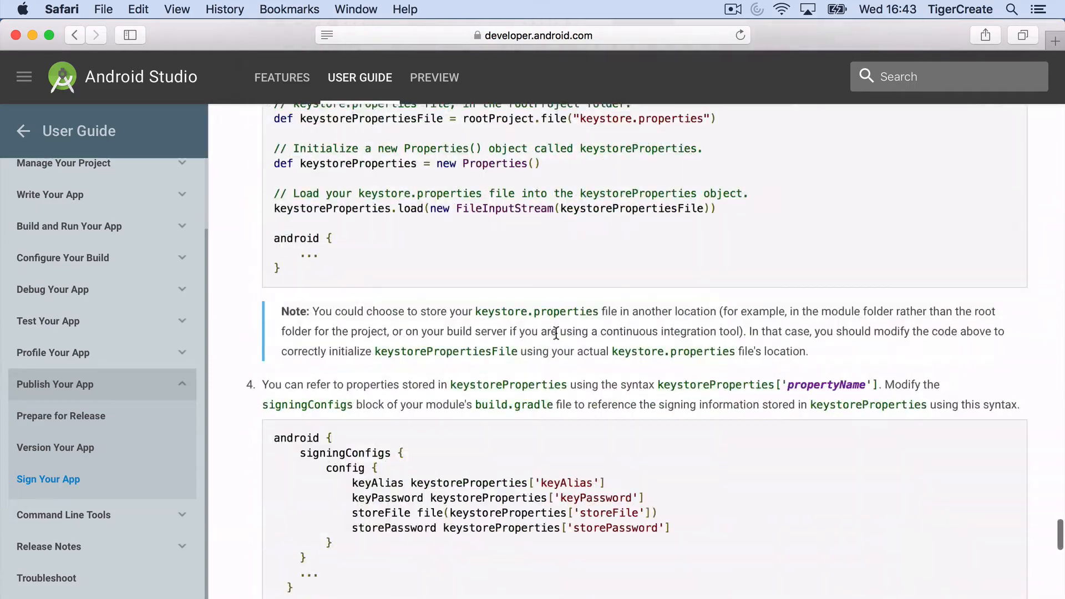
scroll(556, 332, "down", 15)
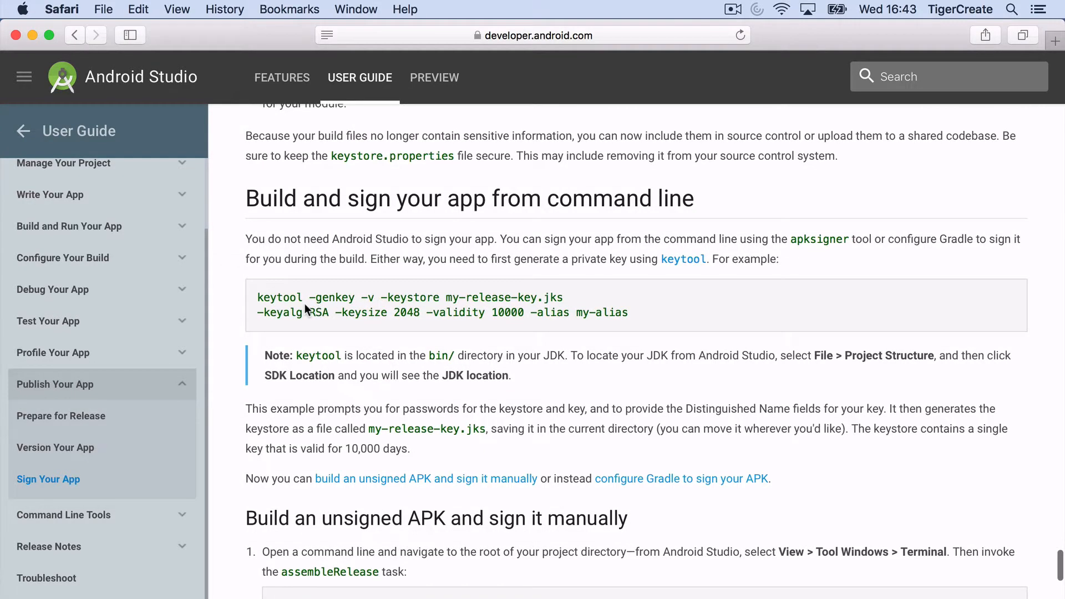
Step: Copy the two-line keytool -genkey example that creates my-release-key.jks
double_click(265, 298)
left_click_drag(266, 298, 628, 313)
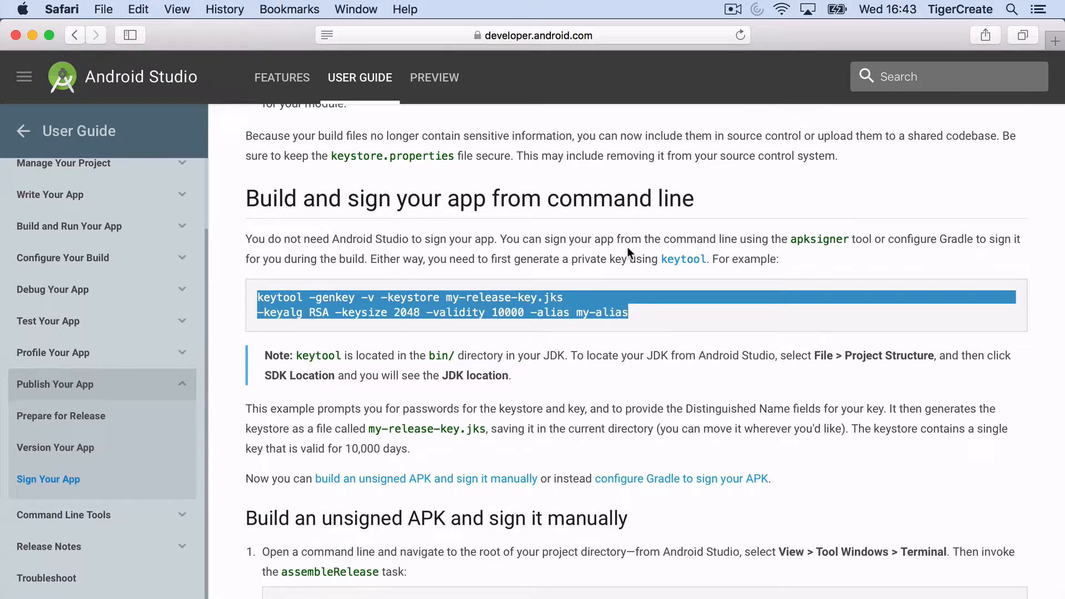
key("super+c")
Step: Start a new TextEdit document, paste the keytool command and join it into one line
left_click(1011, 9)
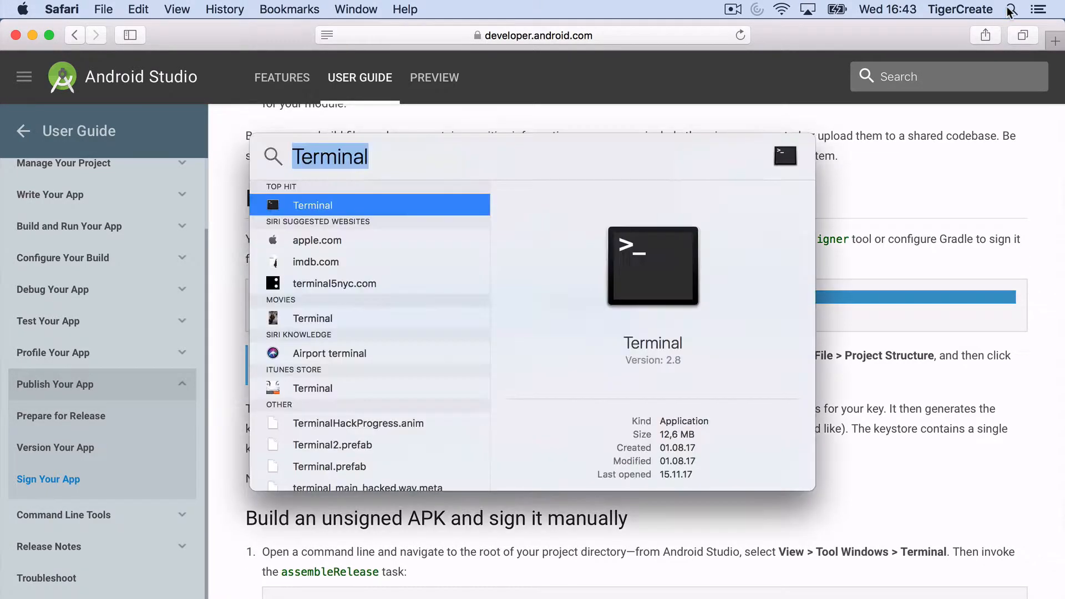
type("text")
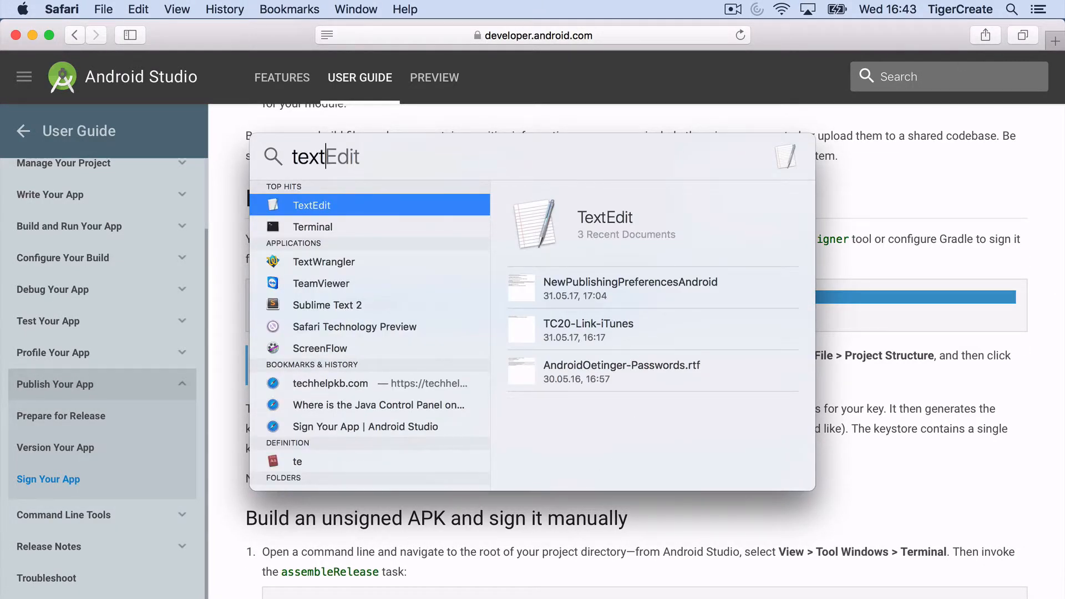
key("Return")
key("super+v")
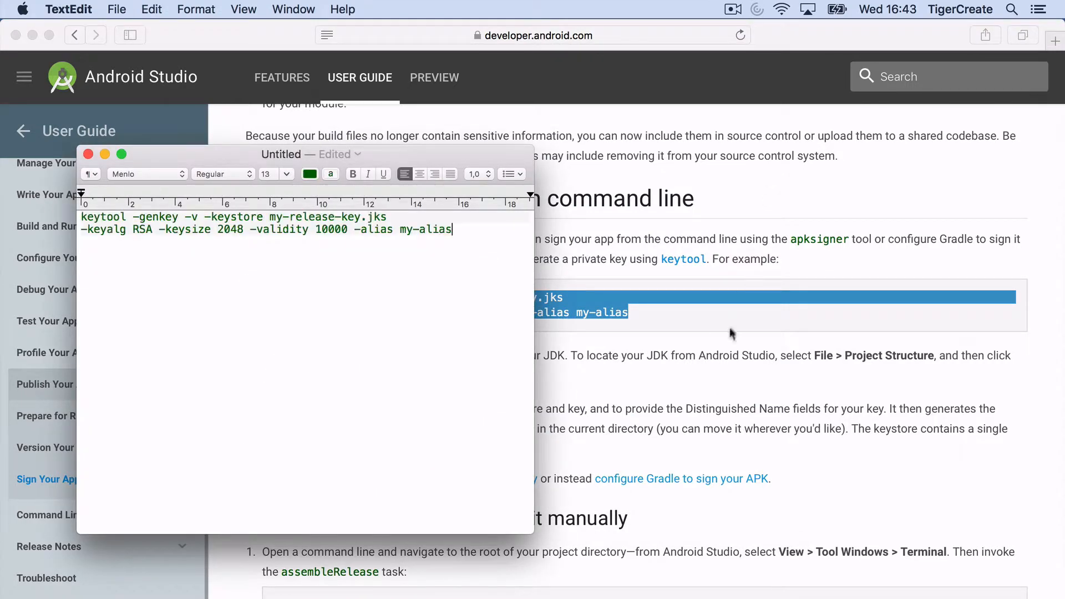
left_click_drag(535, 528, 845, 598)
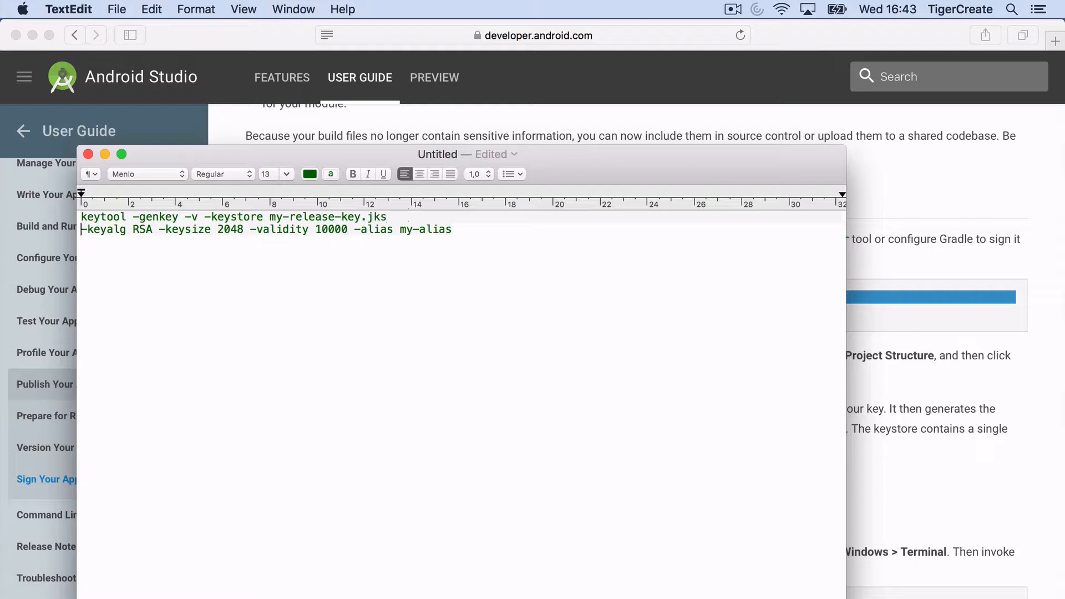
key("BackSpace")
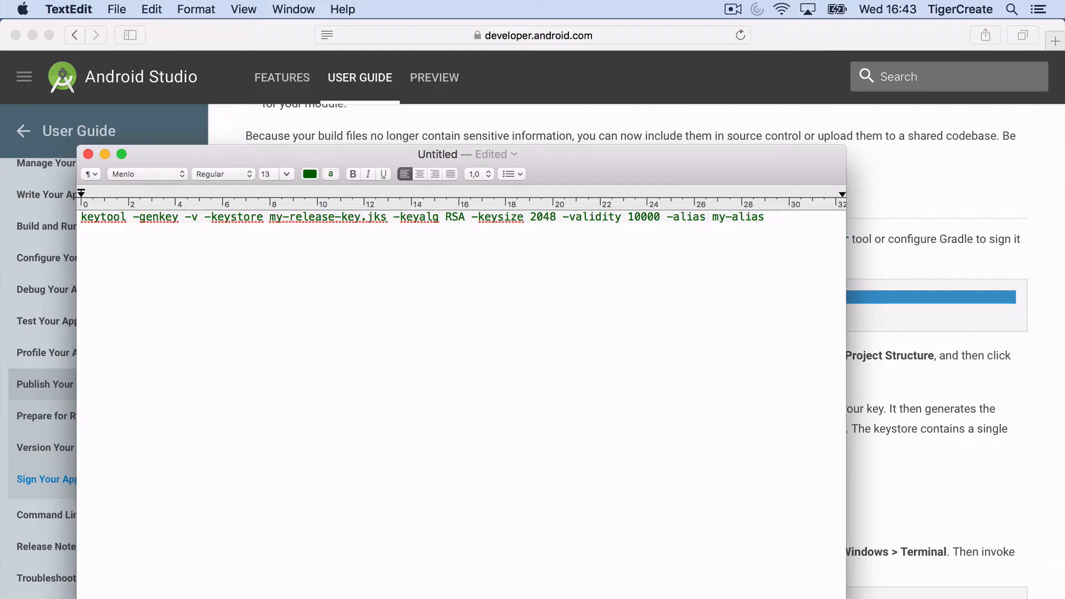
Step: Convert the TextEdit document to plain text
left_click(151, 9)
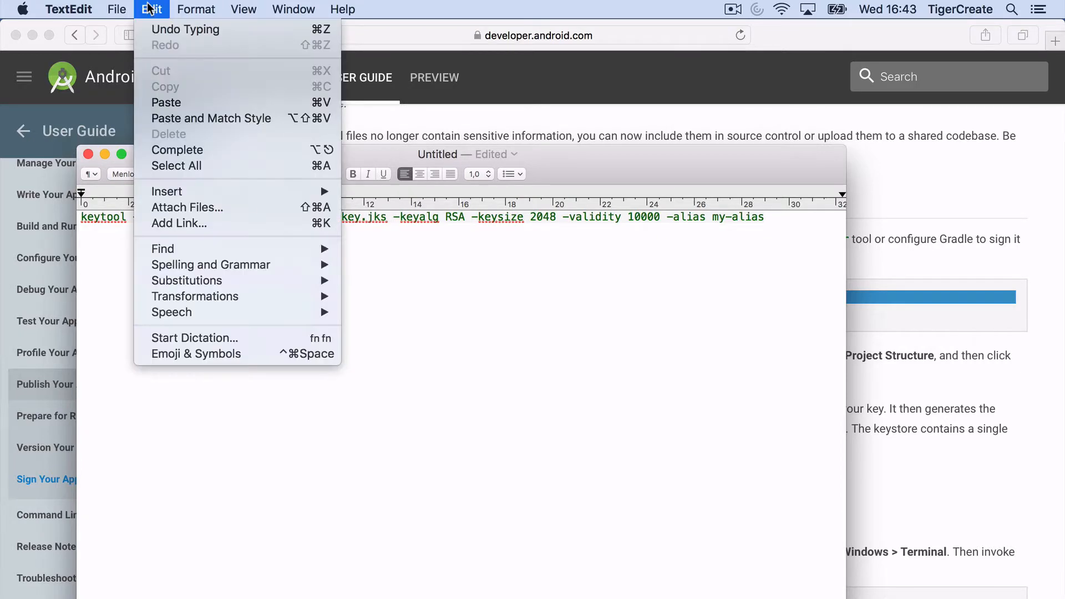
mouse_move(121, 7)
mouse_move(196, 9)
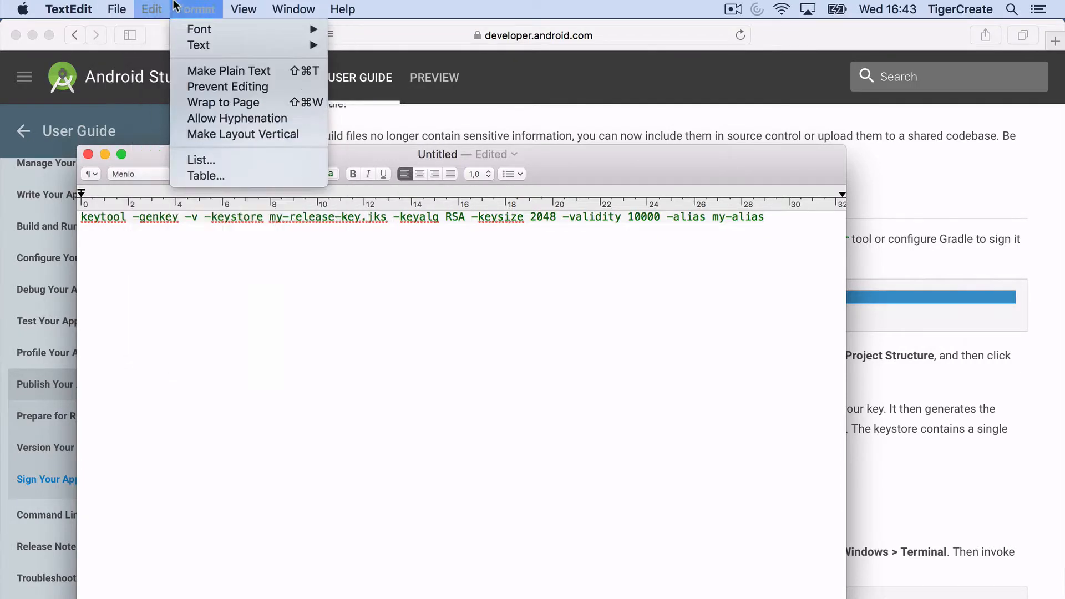
left_click(199, 72)
key("Return")
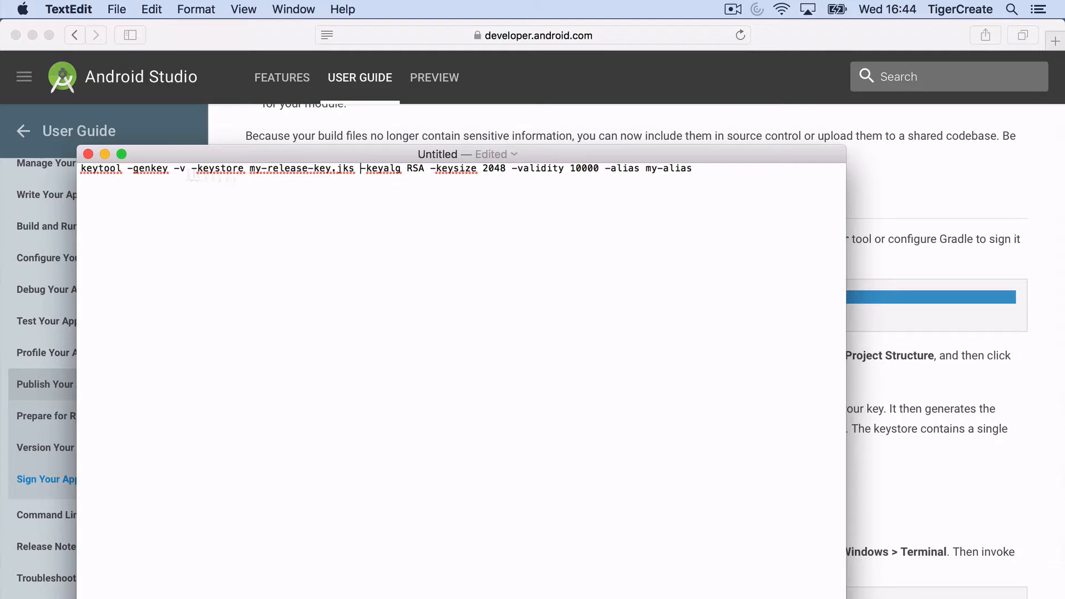
Step: Change the alias to my-test-alias and check the my-release-key.jks file name
left_click(665, 168)
type("test-")
left_click(250, 168)
key("shift+super+Right")
left_click_drag(292, 175, 345, 168)
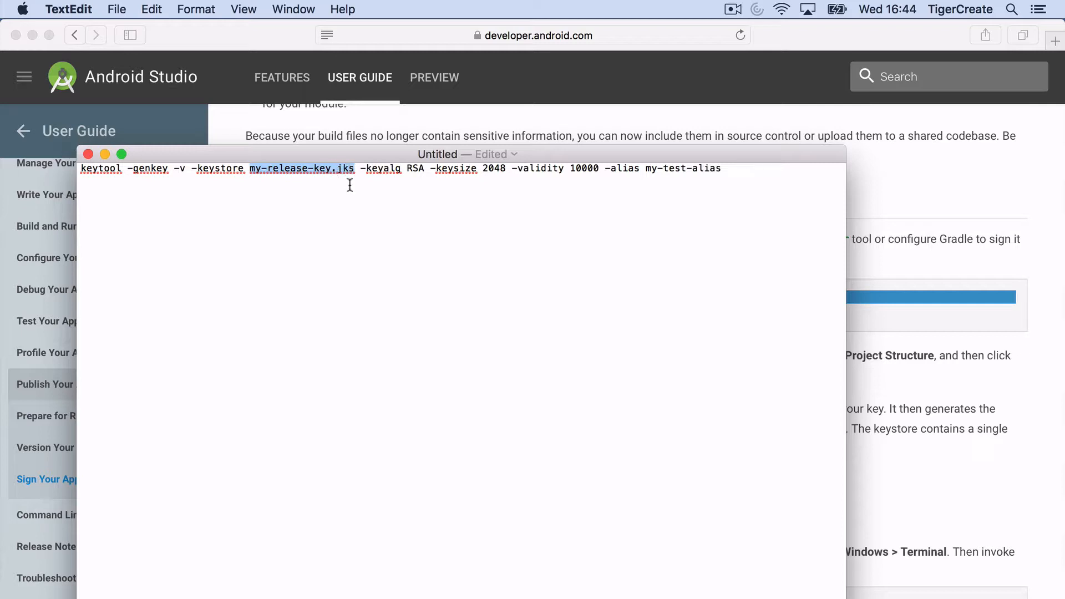
left_click(335, 169)
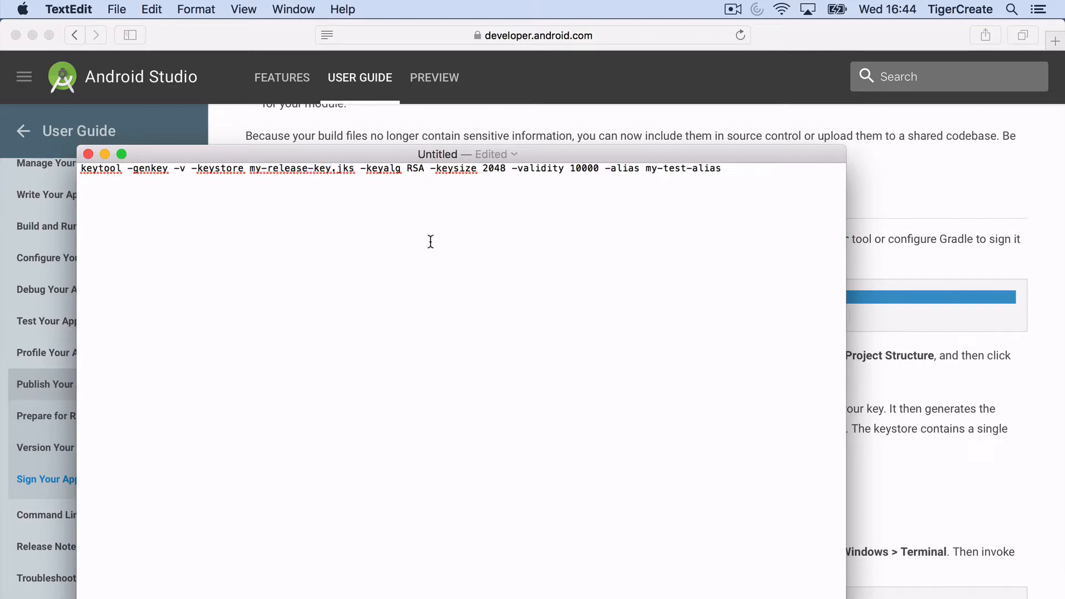
Step: Launch Terminal, enlarge its window and list the home folder with ls -la
key("super+space")
type("text")
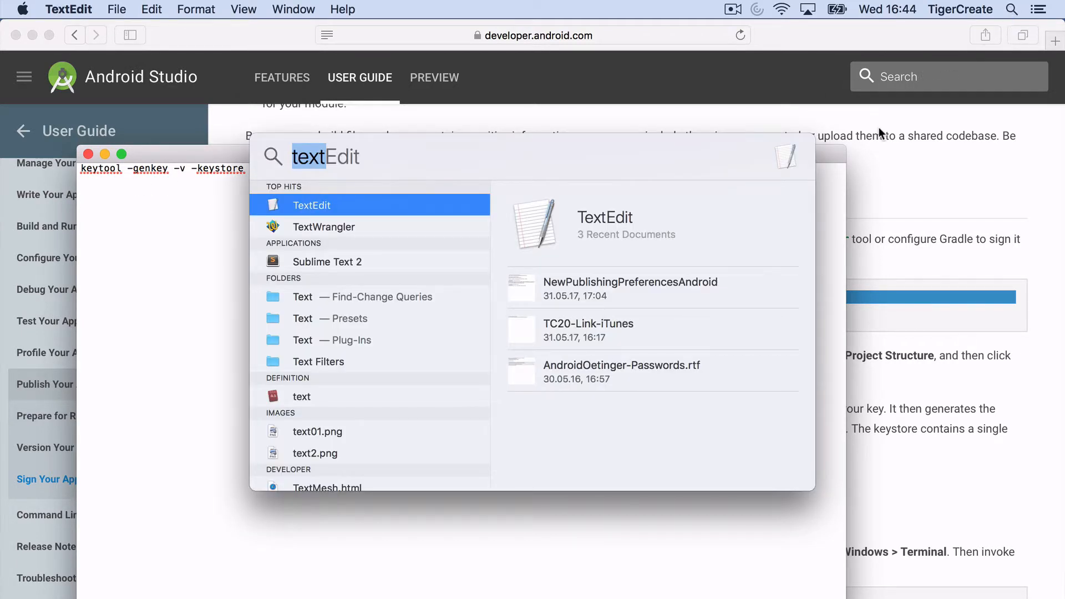
type("erminal")
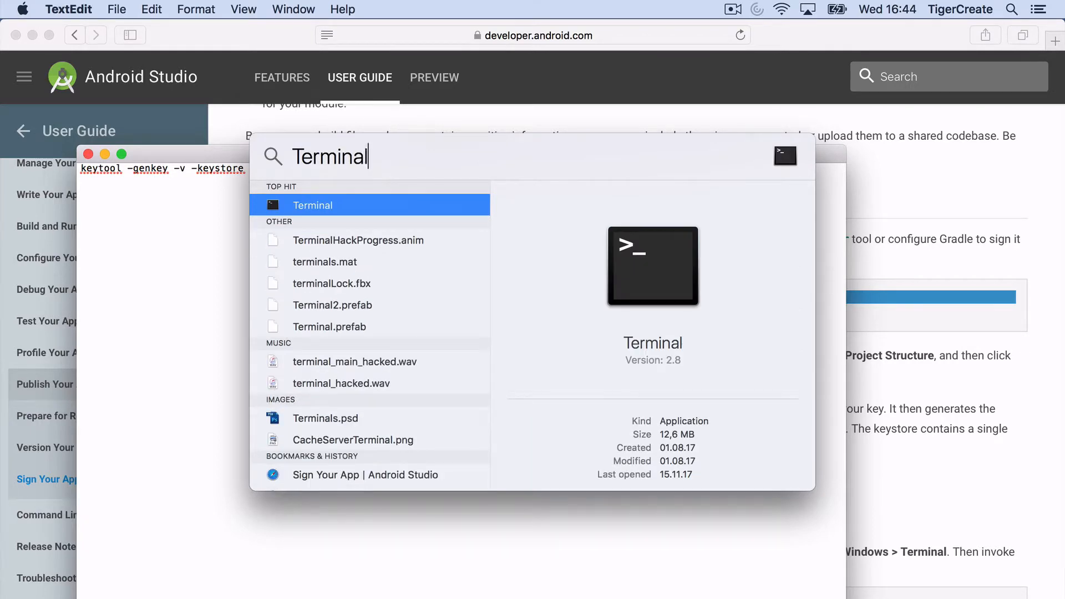
key("Return")
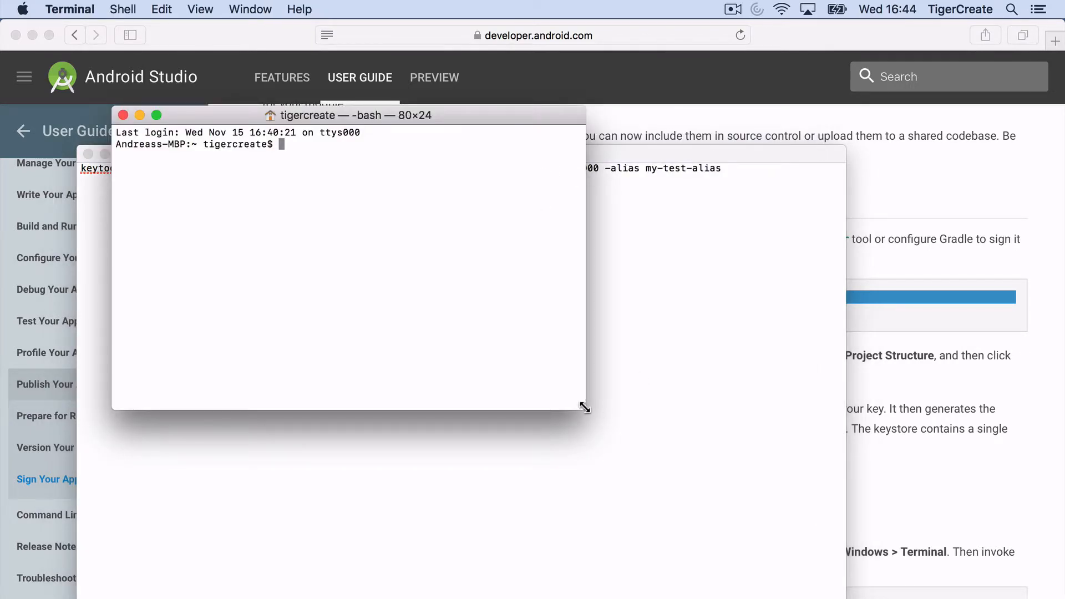
left_click_drag(584, 407, 866, 527)
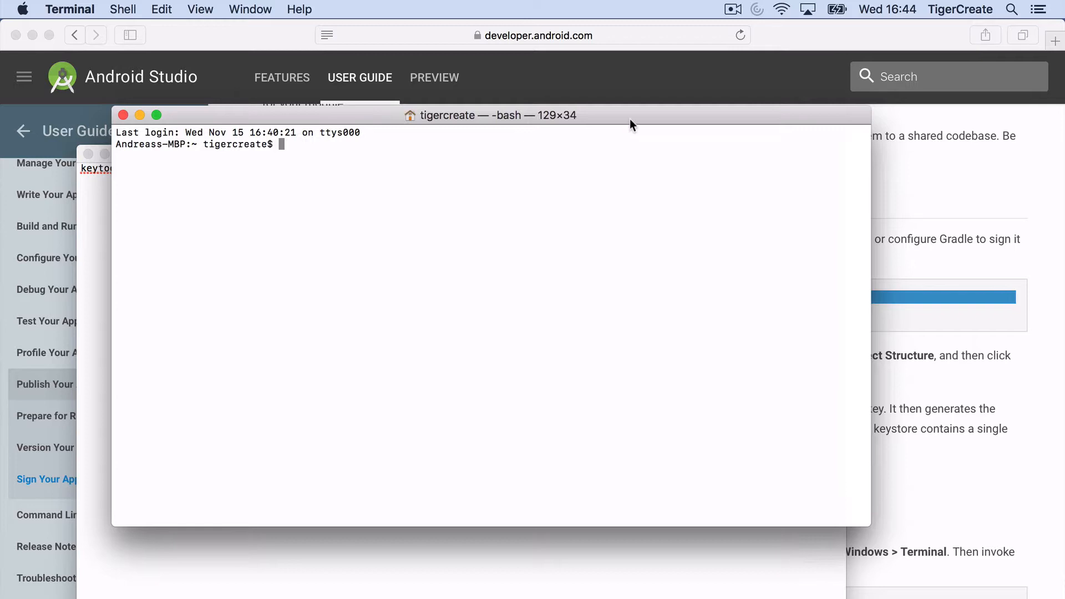
left_click_drag(630, 118, 633, 214)
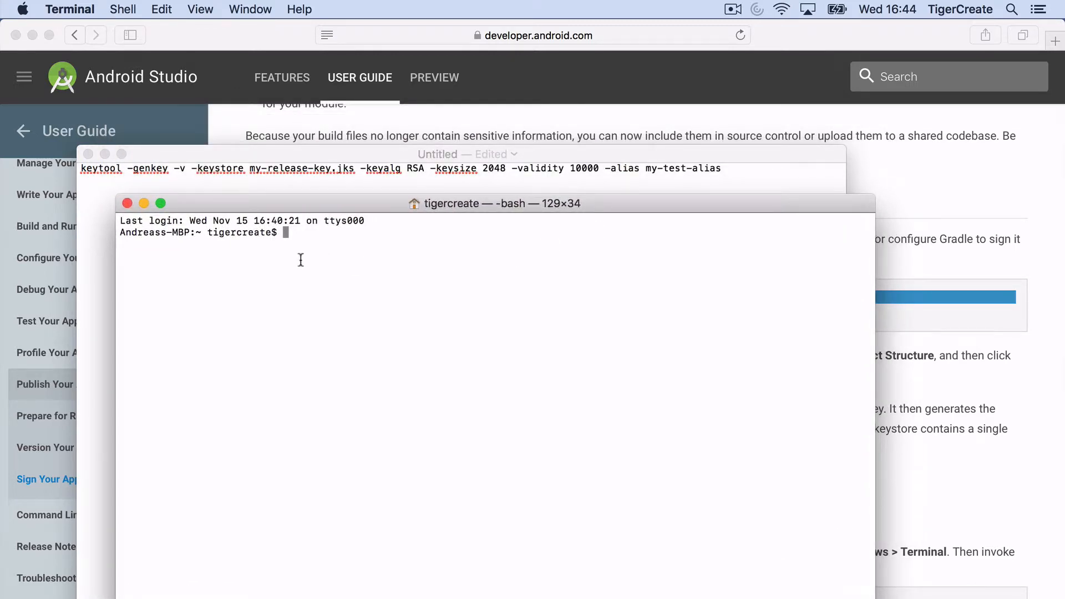
type("ls -la")
key("Return")
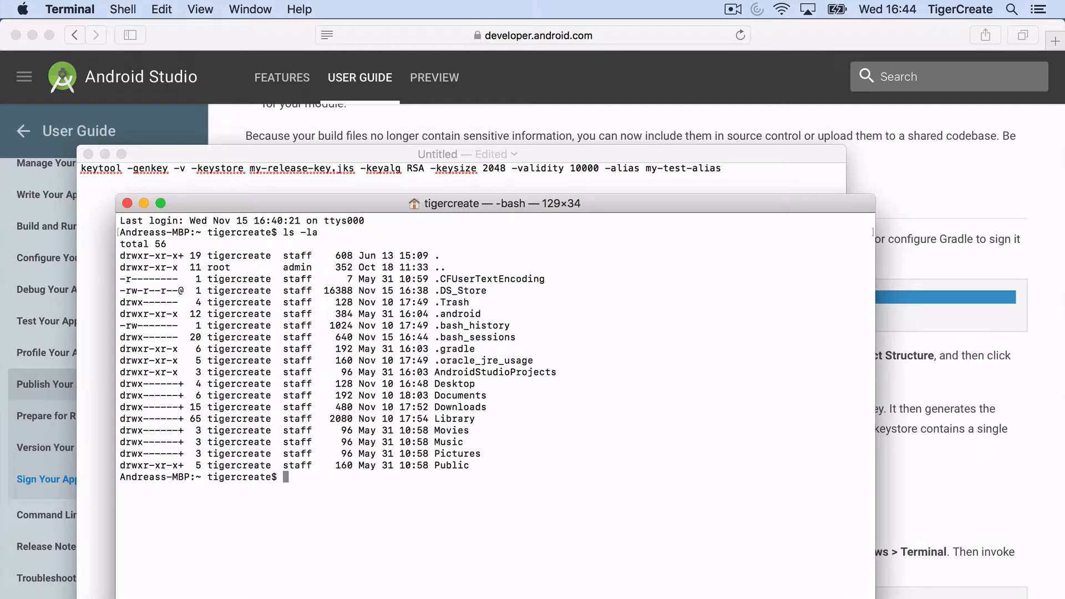
Step: Change into Documents, list its files, and select the keytool command in TextEdit
type("cd Doc")
key("Tab")
key("Return")
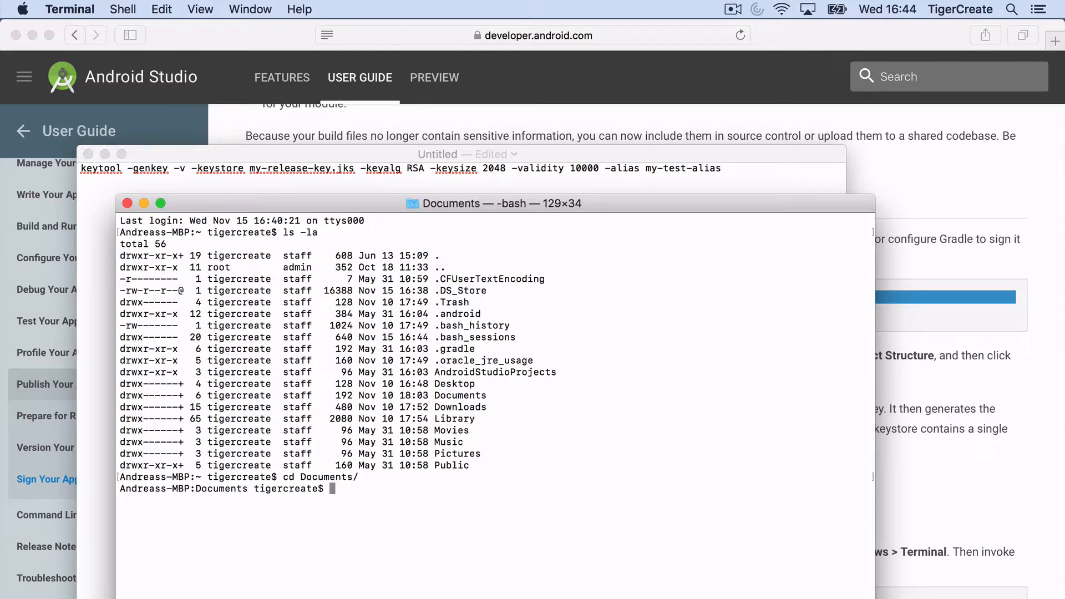
type("ls -la")
key("Return")
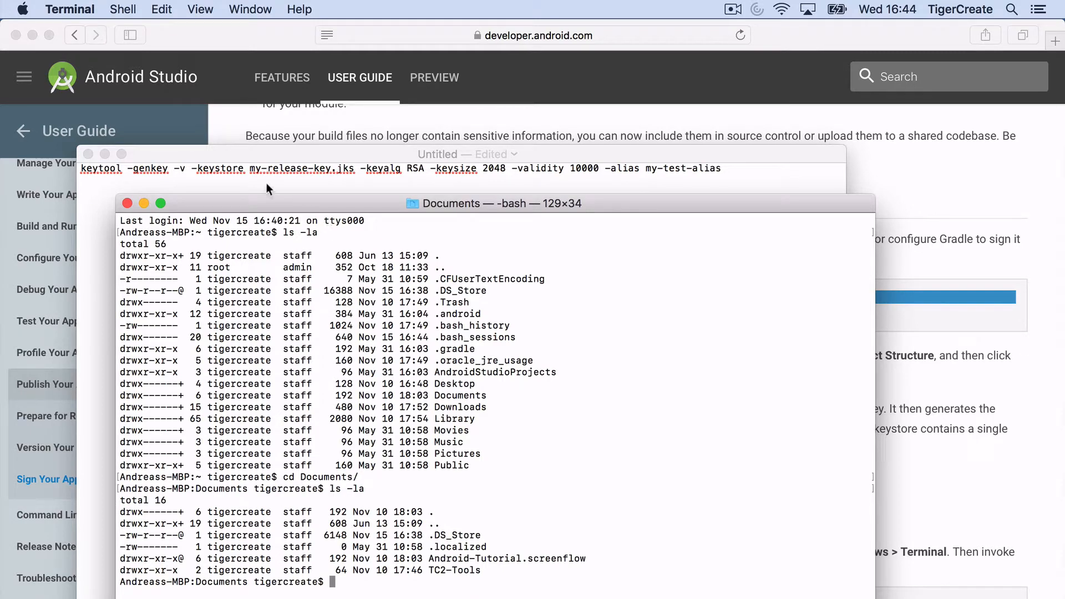
left_click(240, 167)
left_click_drag(80, 168, 709, 167)
key("super+c")
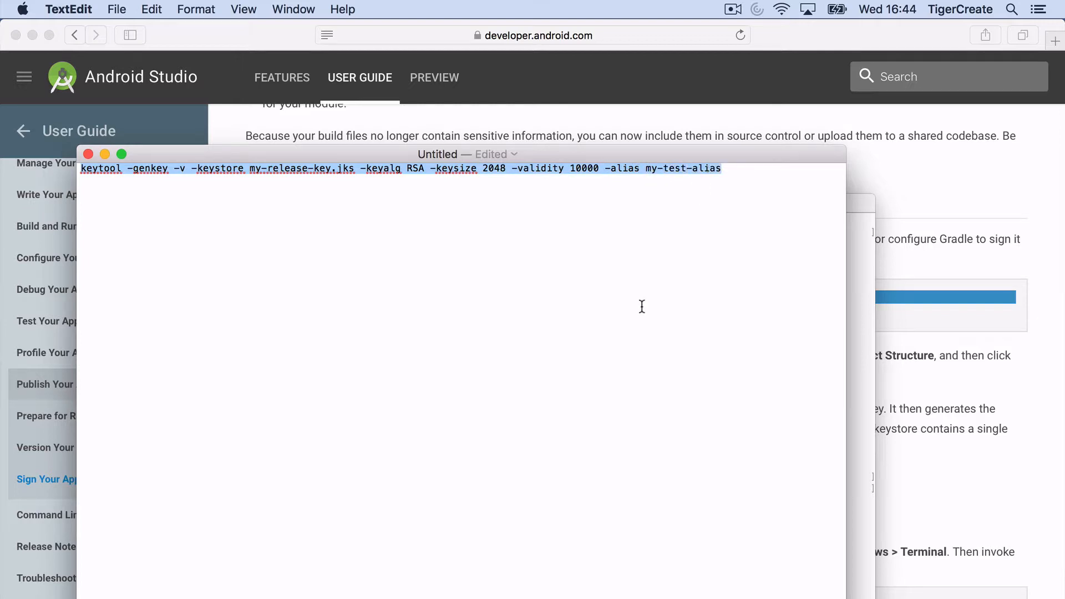
Step: Clear the Terminal and run the pasted keytool -genkey command for my-release-key.jks
left_click(859, 204)
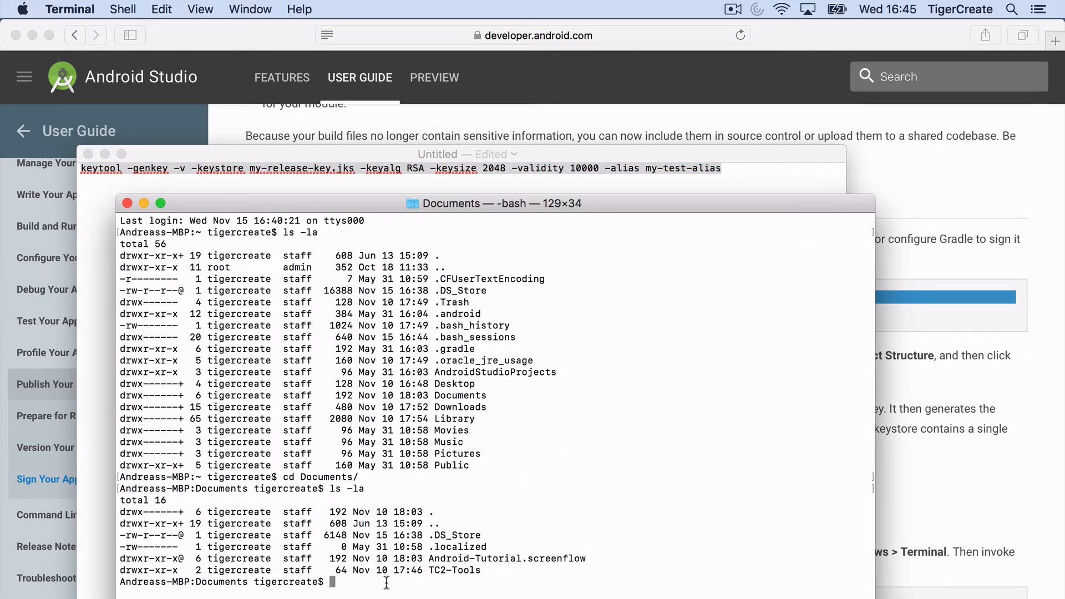
type("clear")
key("Return")
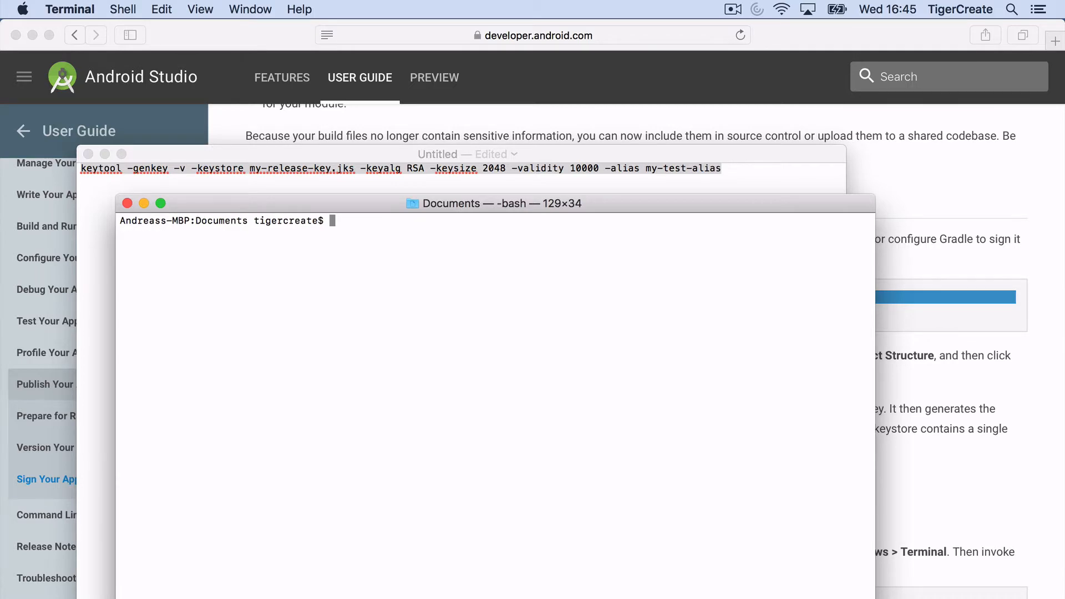
key("super+v")
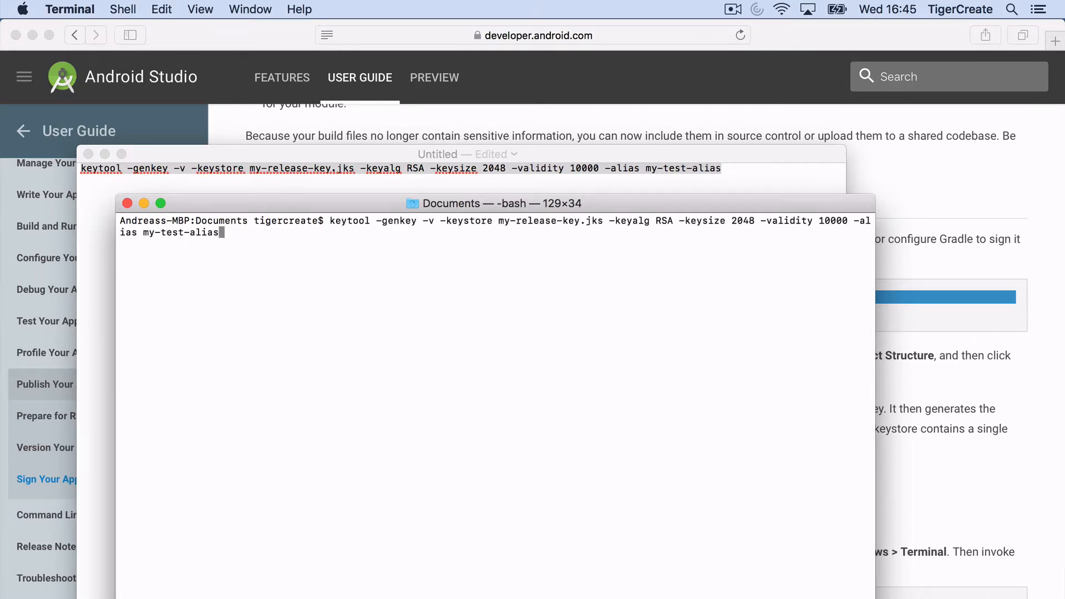
key("Return")
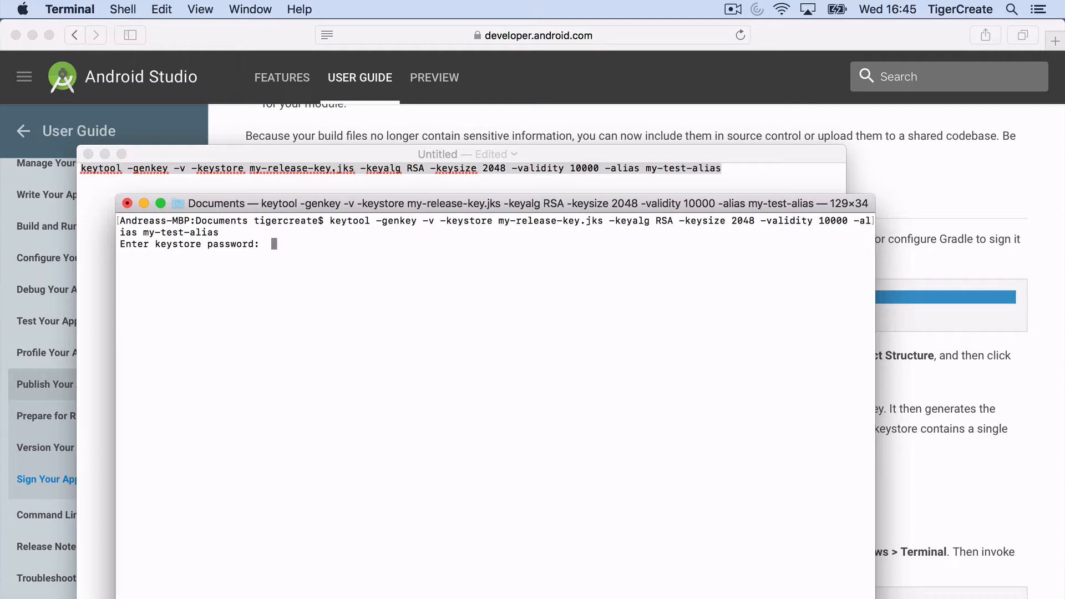
Step: Enter and confirm a keystore password of at least six characters
key("Return")
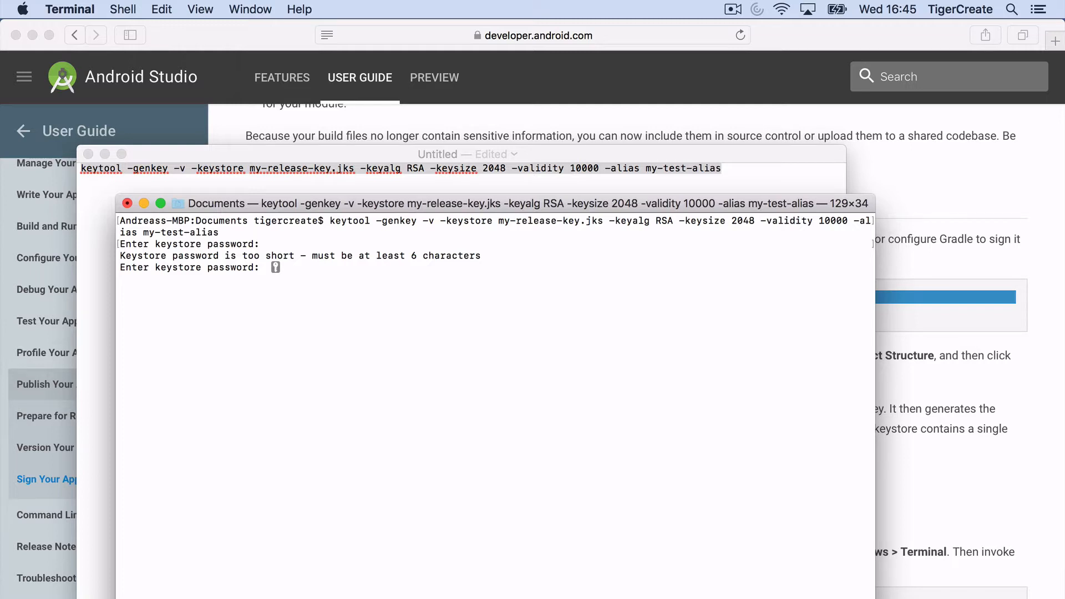
key("Return")
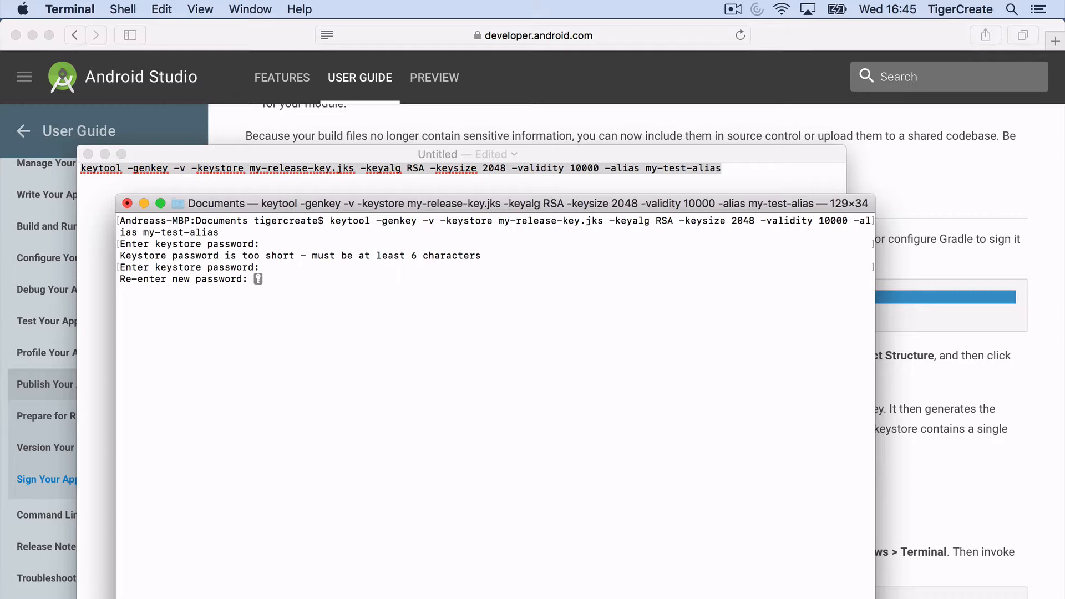
key("Return")
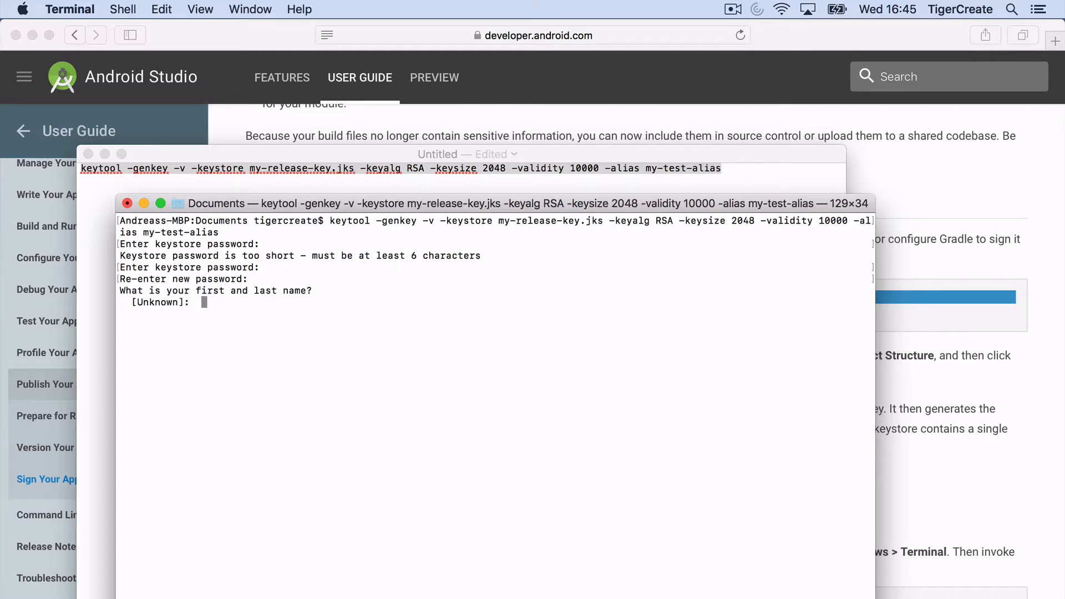
Step: Answer Test for the name, organizational unit, organization, city and state prompts
type("Test")
key("Return")
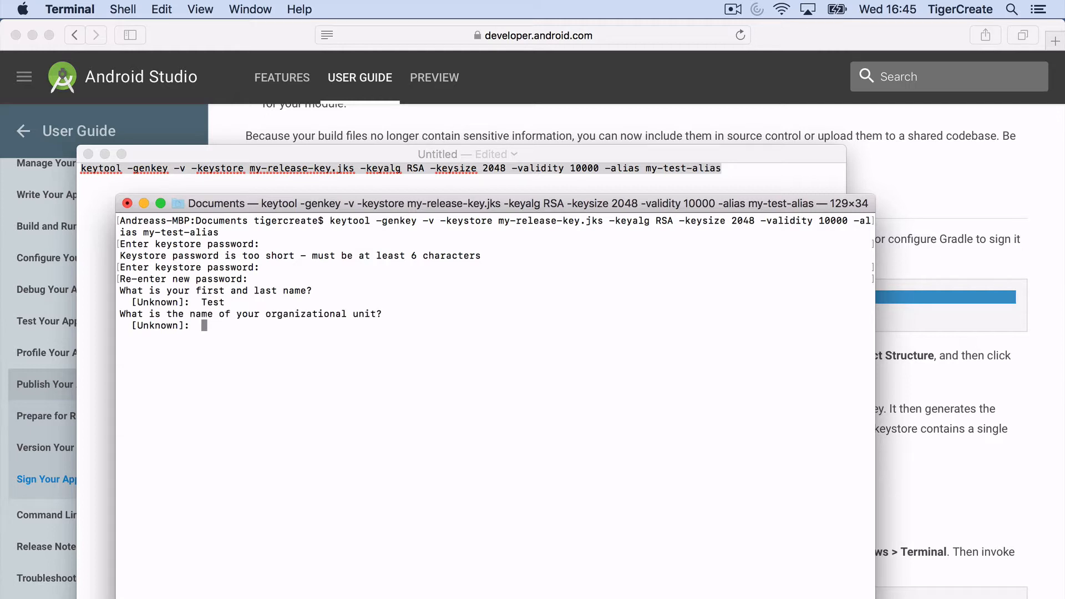
type("Test")
key("Return")
type("Test")
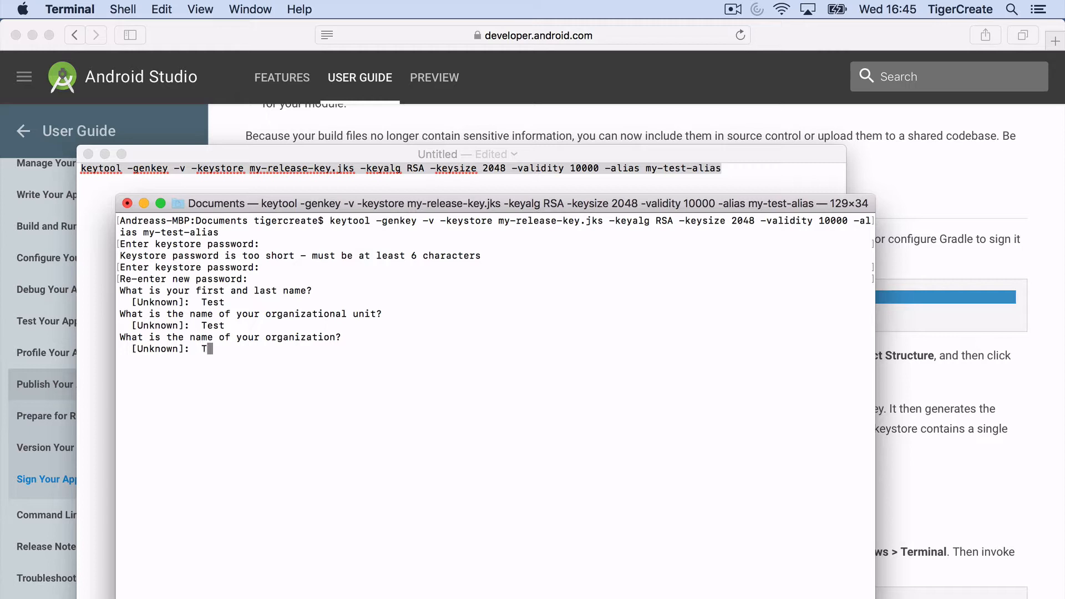
key("Return")
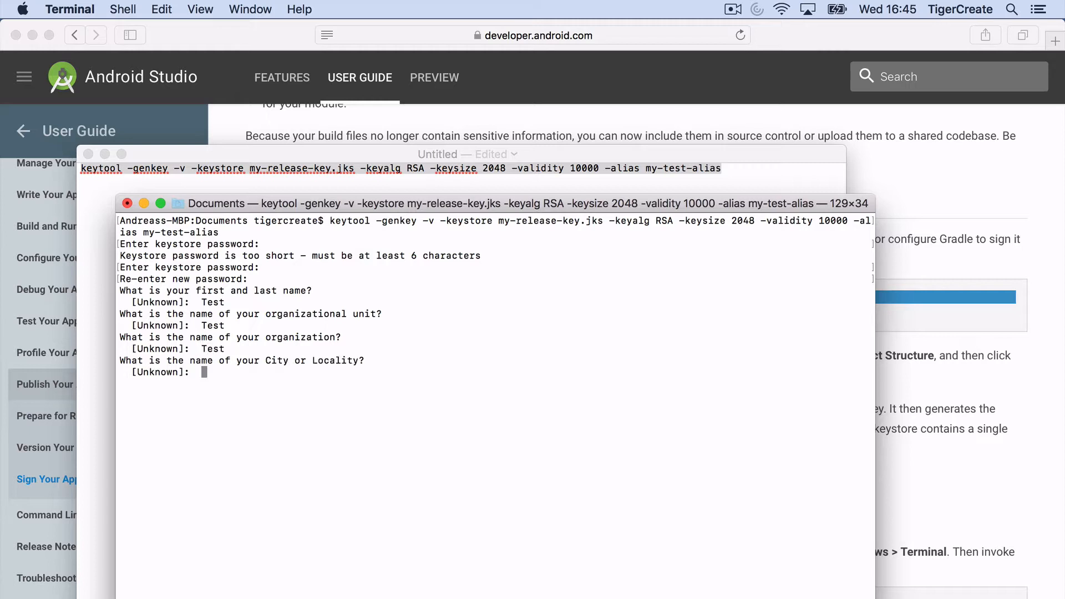
type("Test")
key("Return")
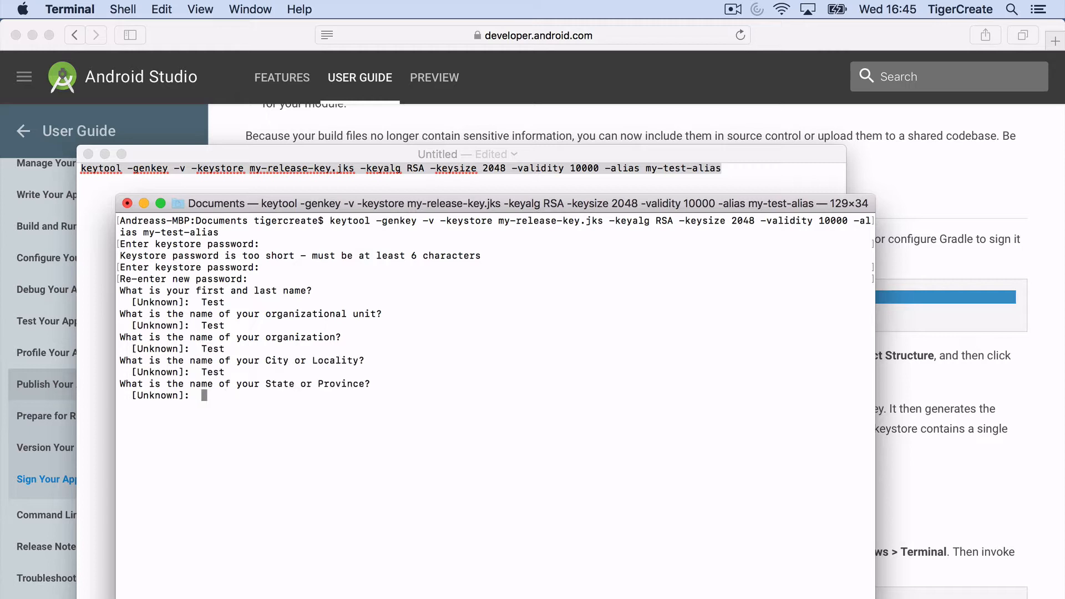
type("Test")
key("Return")
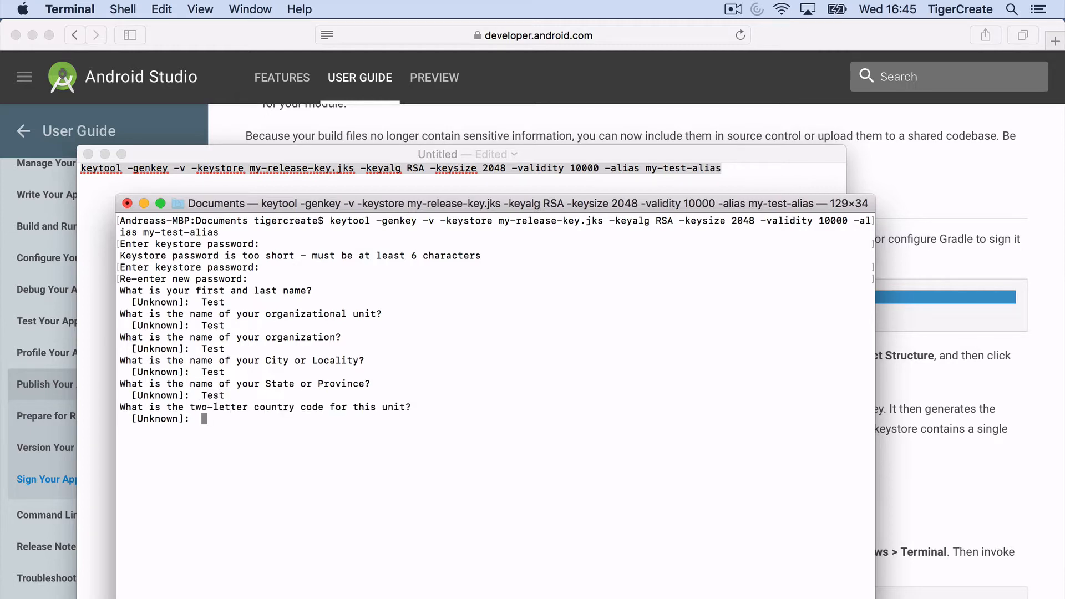
Step: Enter country code TE, confirm with yes, and reuse the keystore password for the key
type("TE")
key("Return")
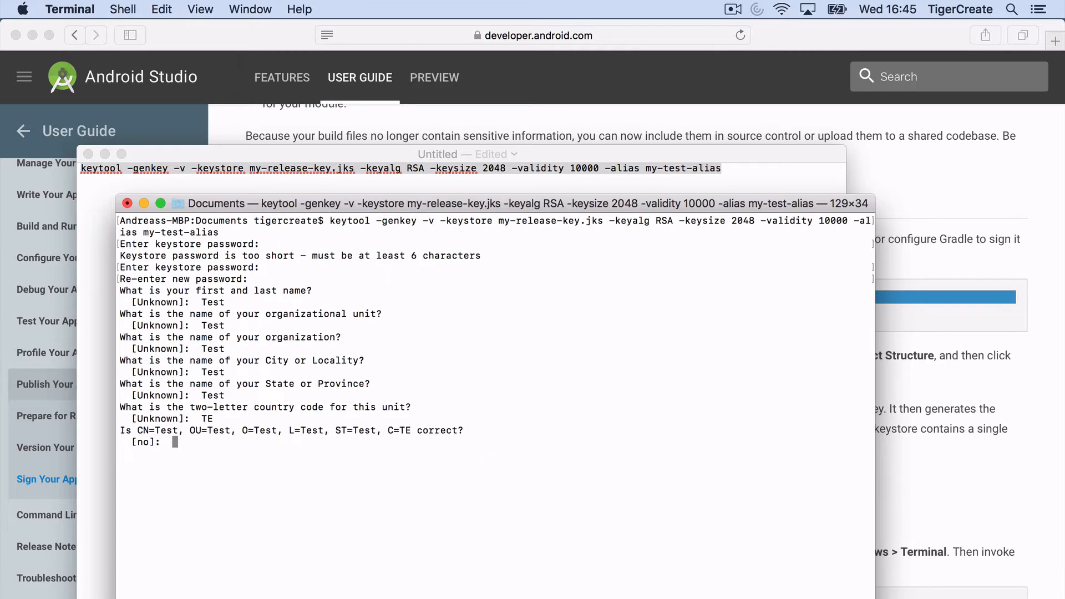
type("yes")
key("Return")
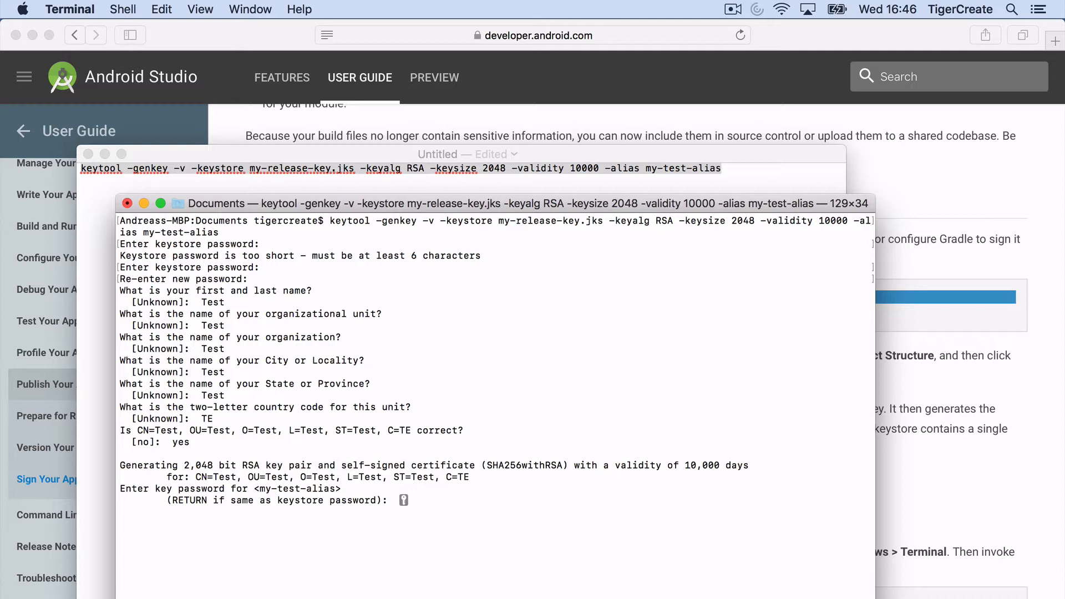
key("Return")
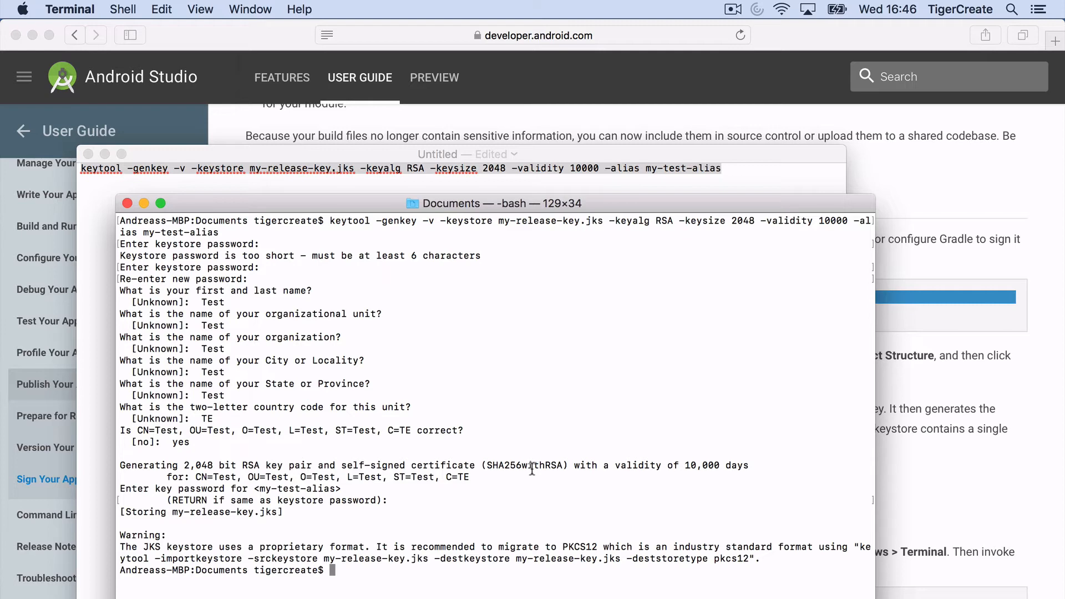
Step: List Documents with ls -la, then select my-release-key.jks in Finder's Documents folder
type("ls -la")
key("Return")
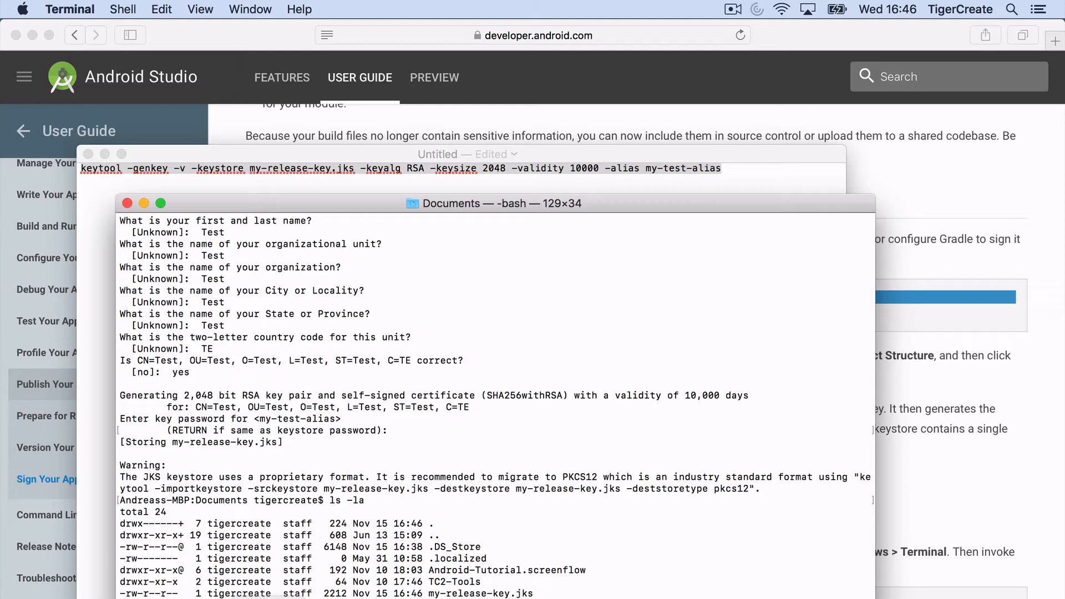
left_click(50, 596)
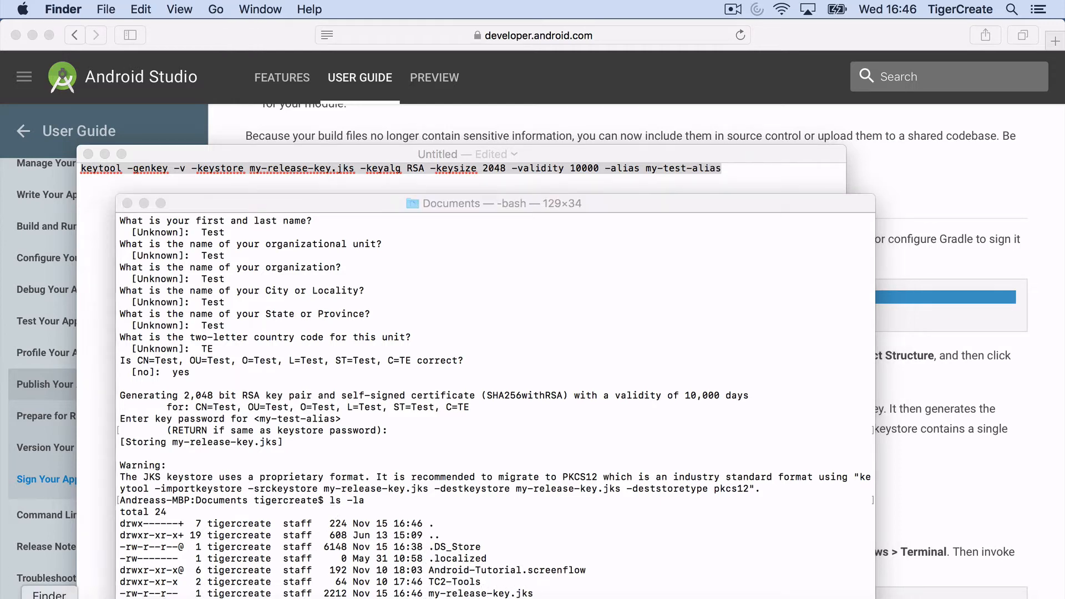
left_click(193, 340)
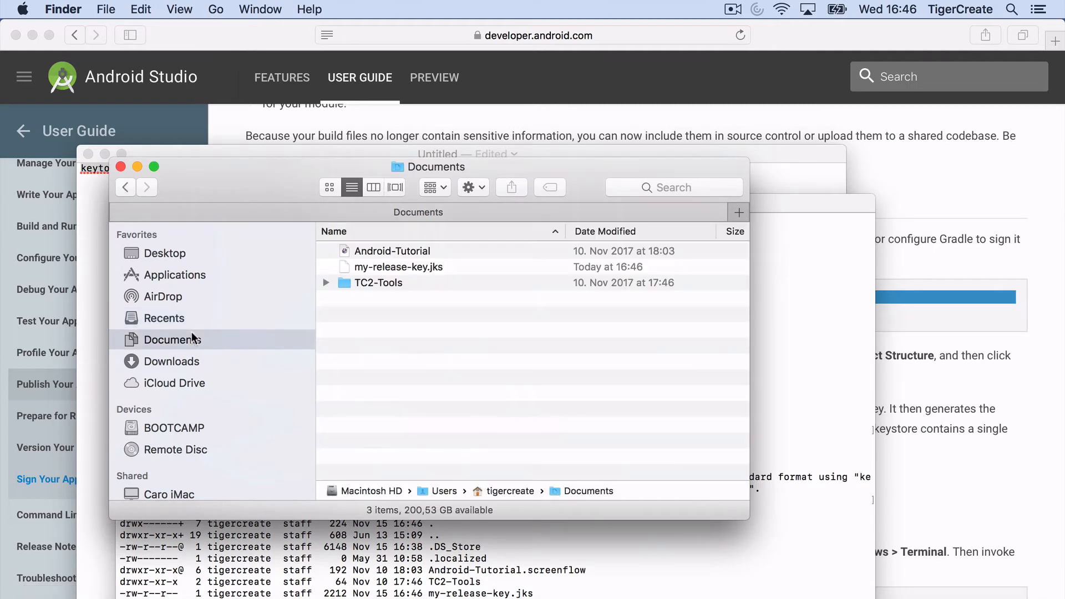
left_click(391, 268)
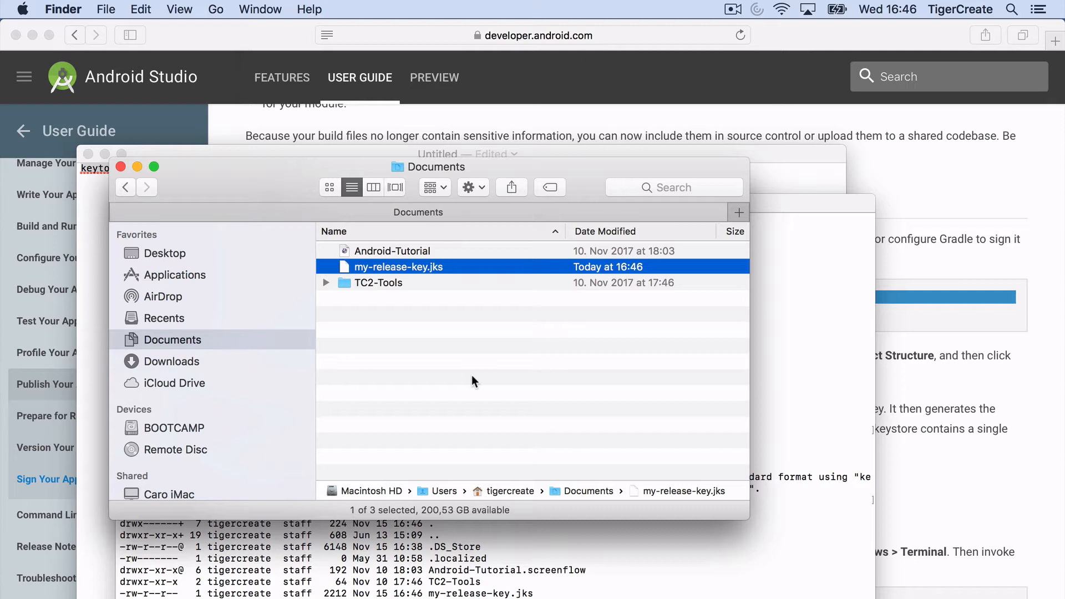